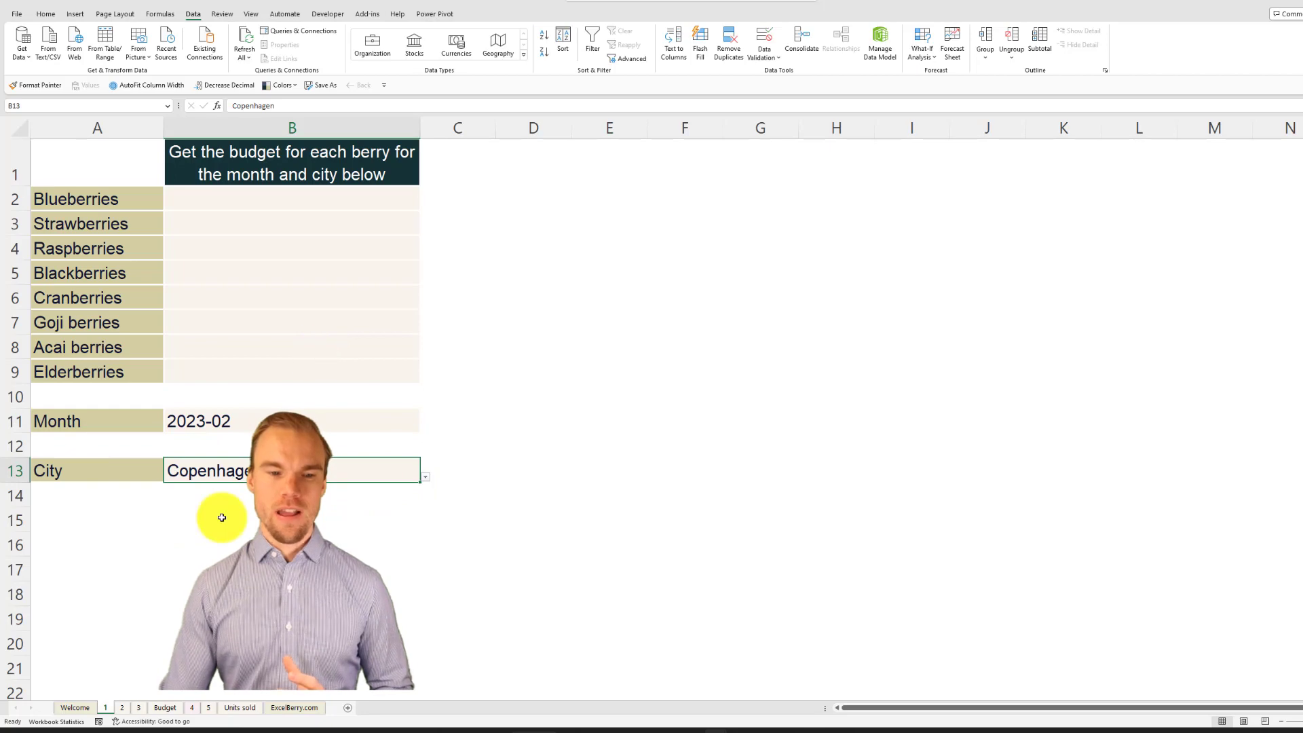
# Step: Review the Budget sheet's data, and start a SUMIFS formula in cell B2 of sheet 1 with Budget column D as the sum range
pyautogui.click(165, 709)
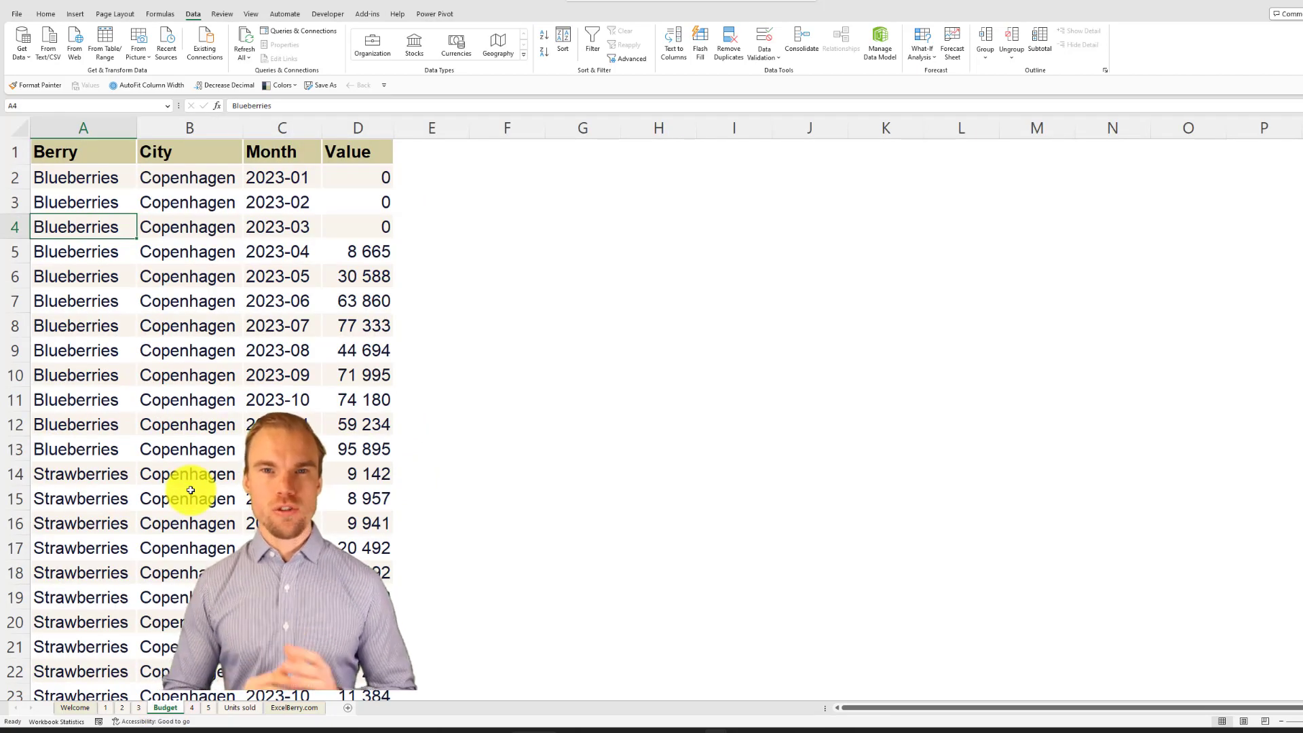
pyautogui.scroll(-20, 652, 408)
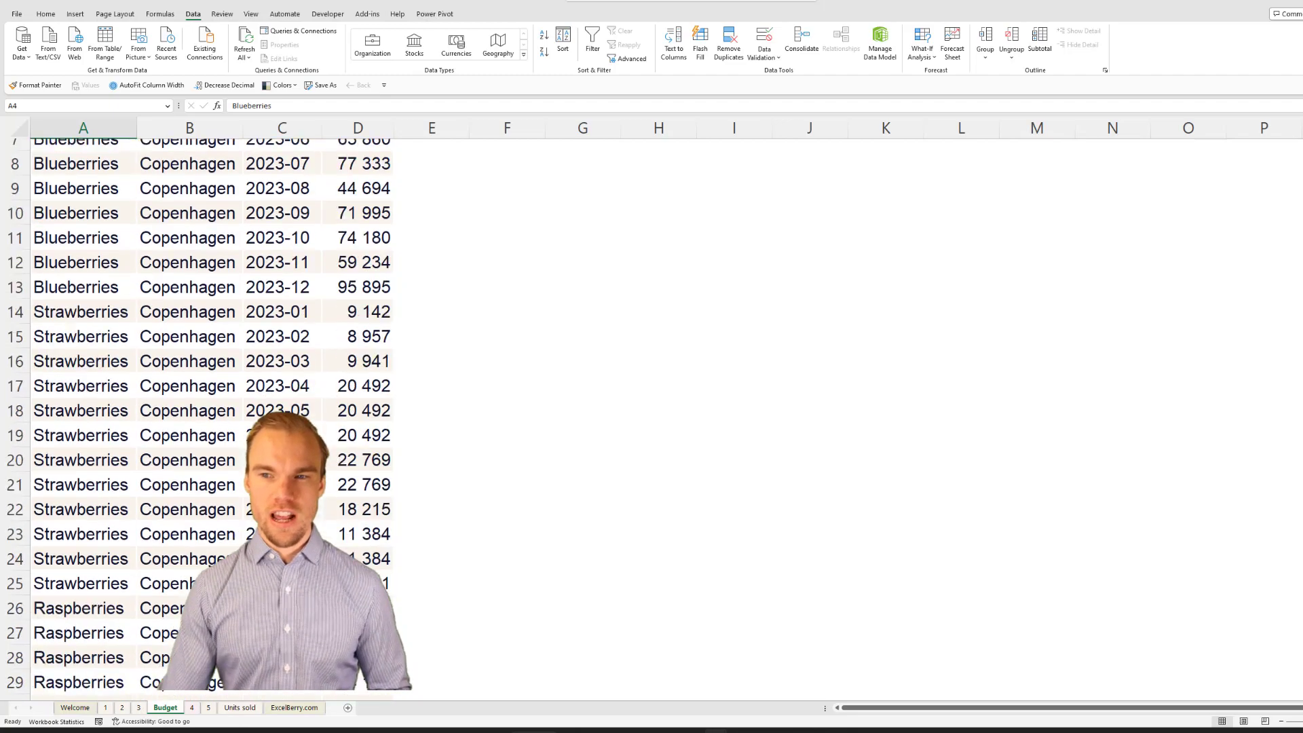
pyautogui.scroll(-14, 652, 407)
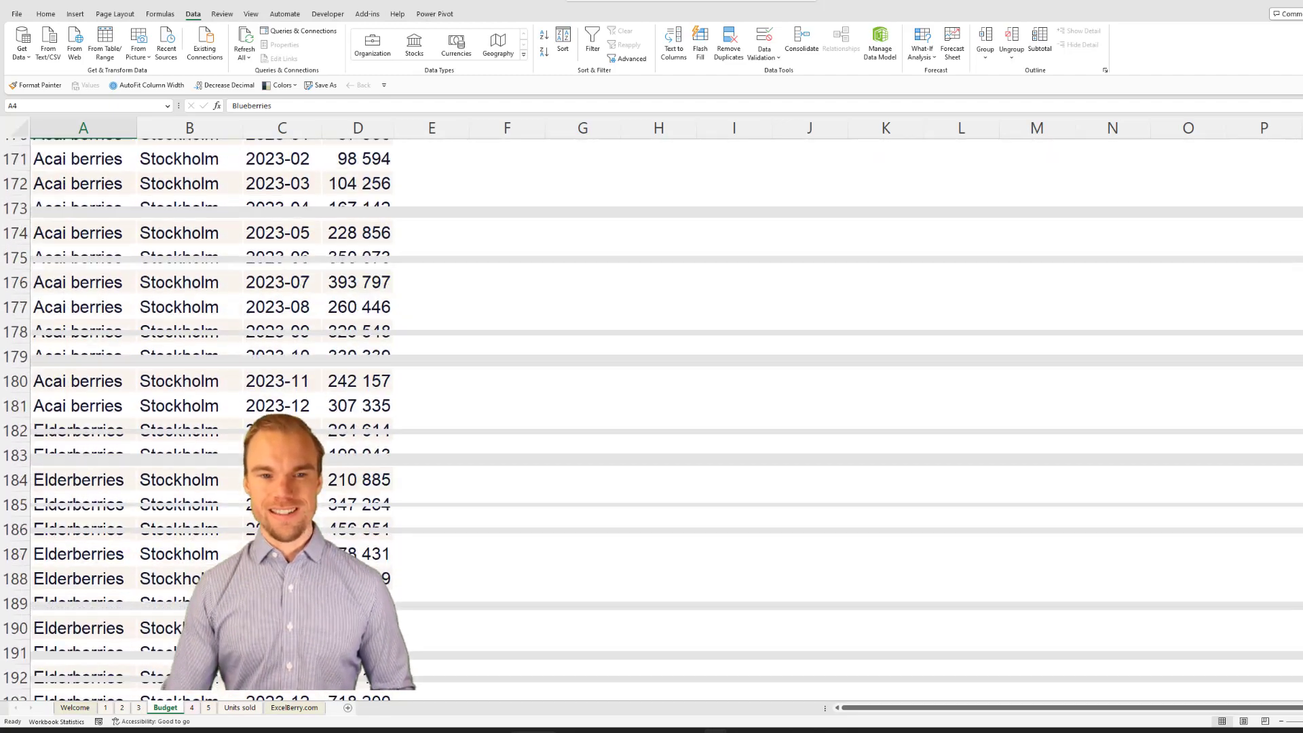
pyautogui.scroll(20, 651, 407)
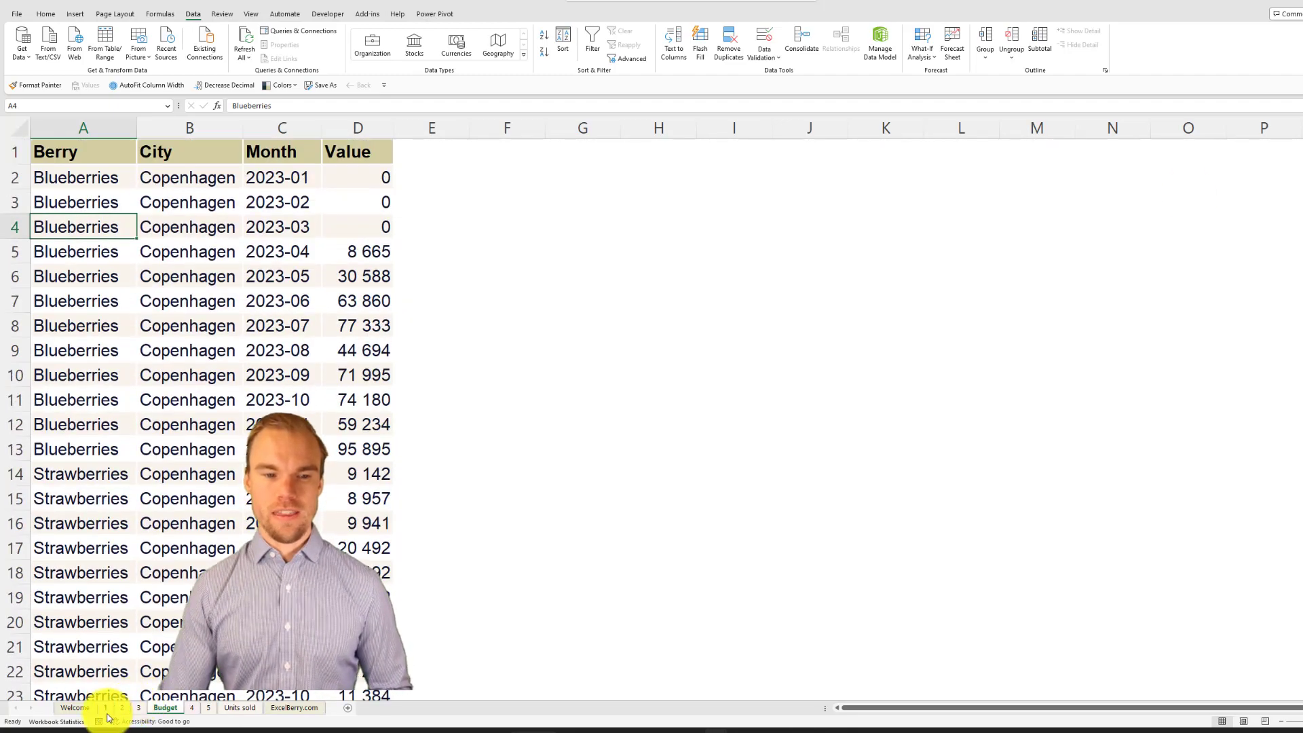
pyautogui.click(106, 707)
pyautogui.click(253, 198)
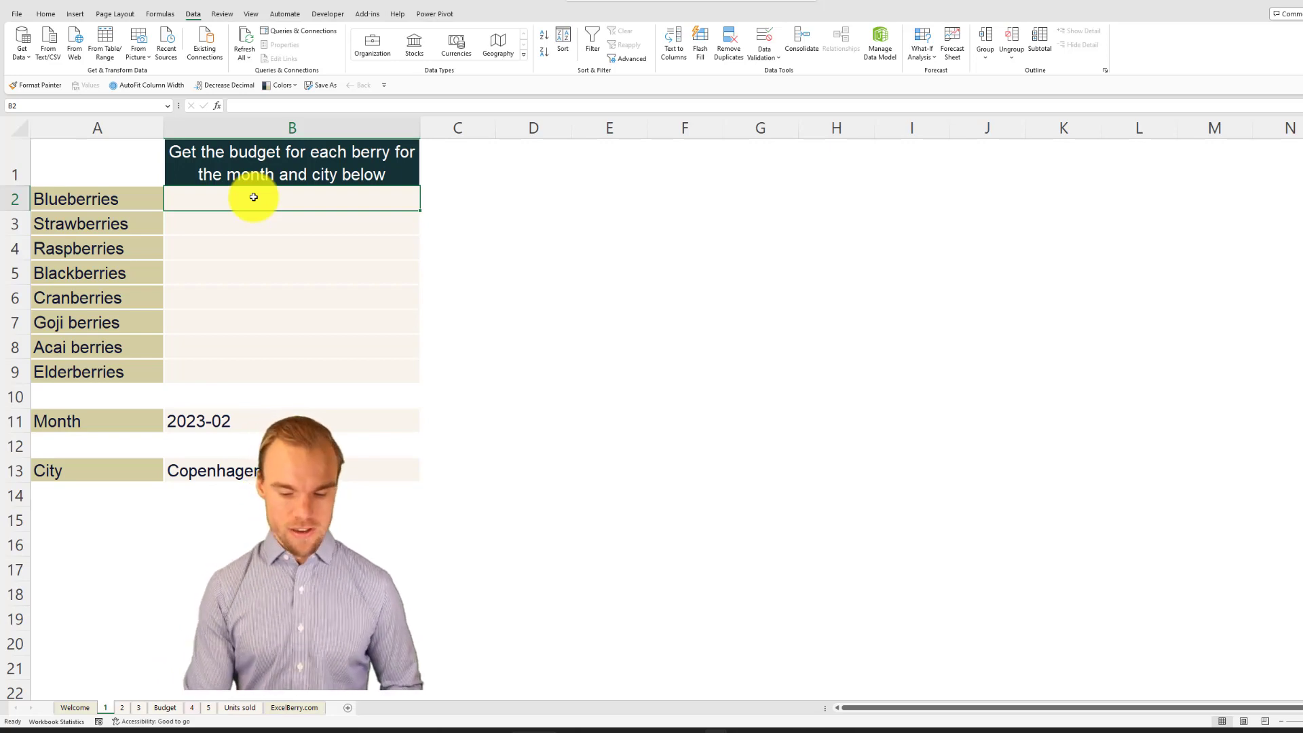
pyautogui.write('=')
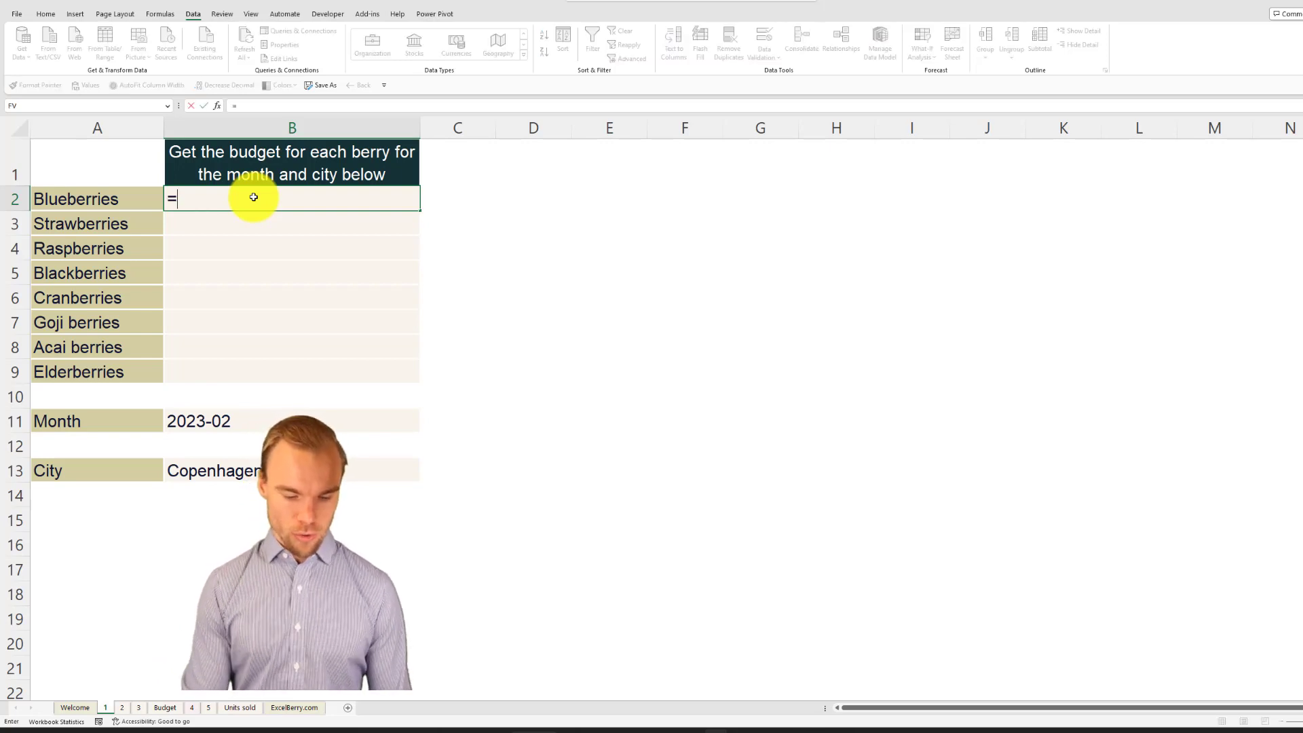
pyautogui.write('sumifs')
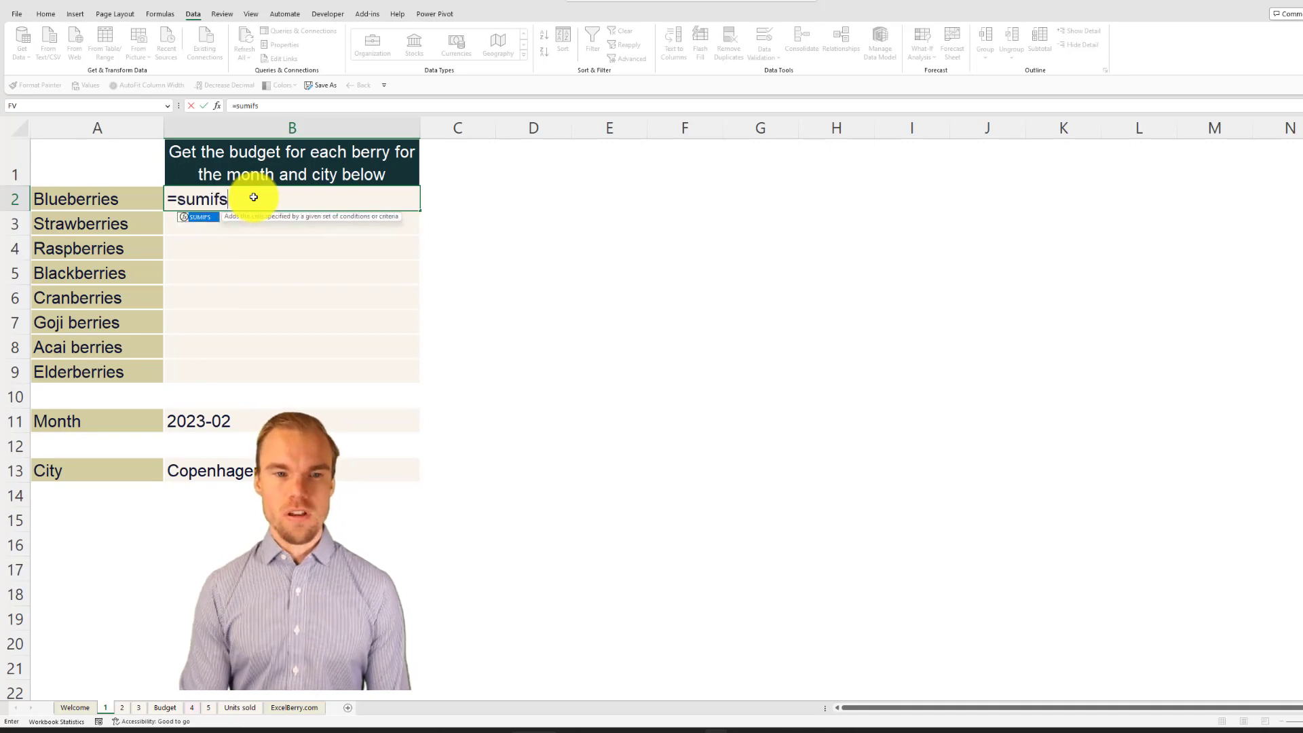
pyautogui.press('Tab')
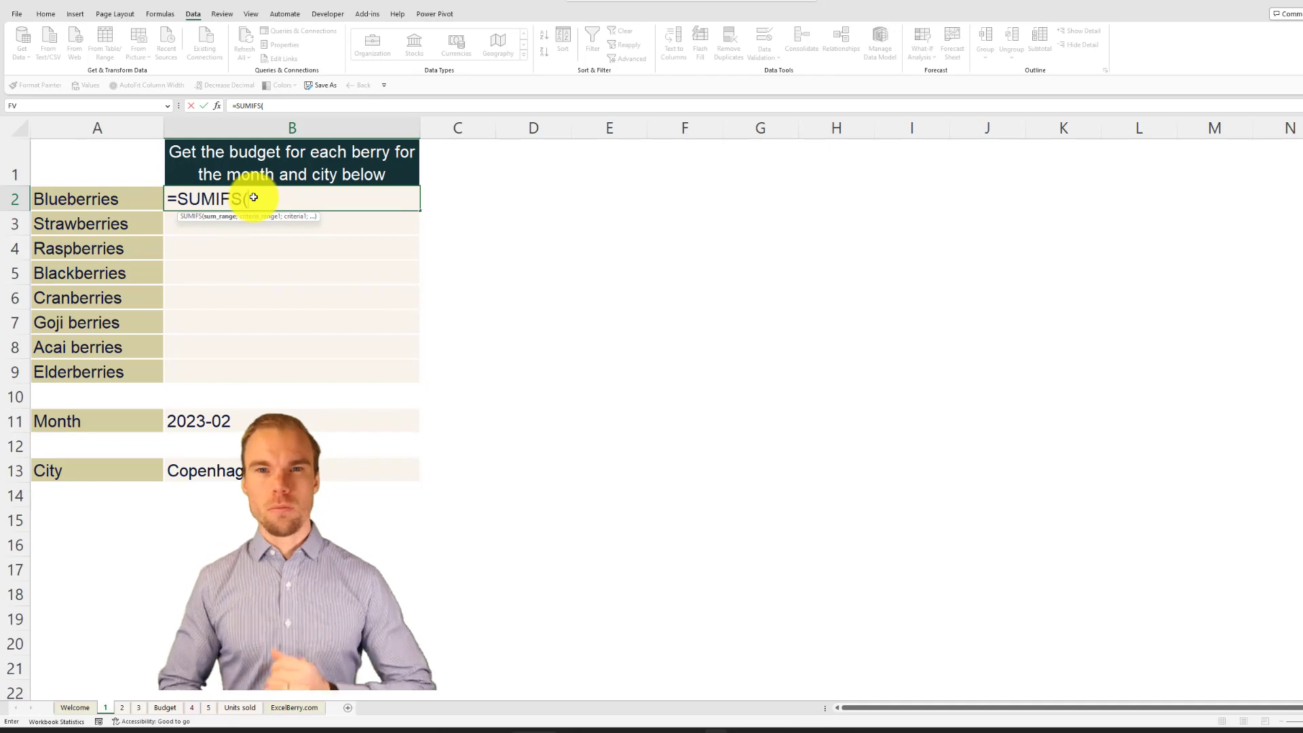
pyautogui.click(165, 708)
pyautogui.click(351, 128)
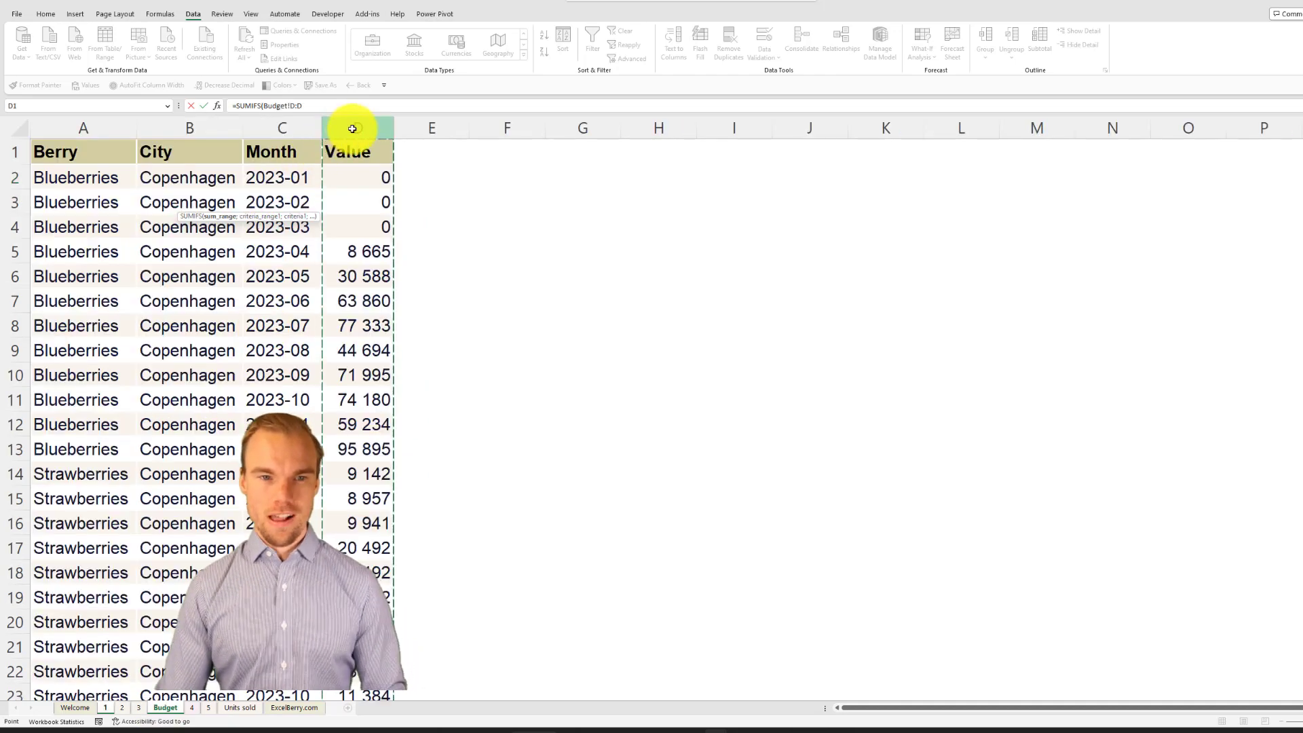
# Step: Add the month criterion to the SUMIFS formula, matching Budget column C to the absolute reference $B$11 on sheet 1
pyautogui.write(';')
pyautogui.click(295, 125)
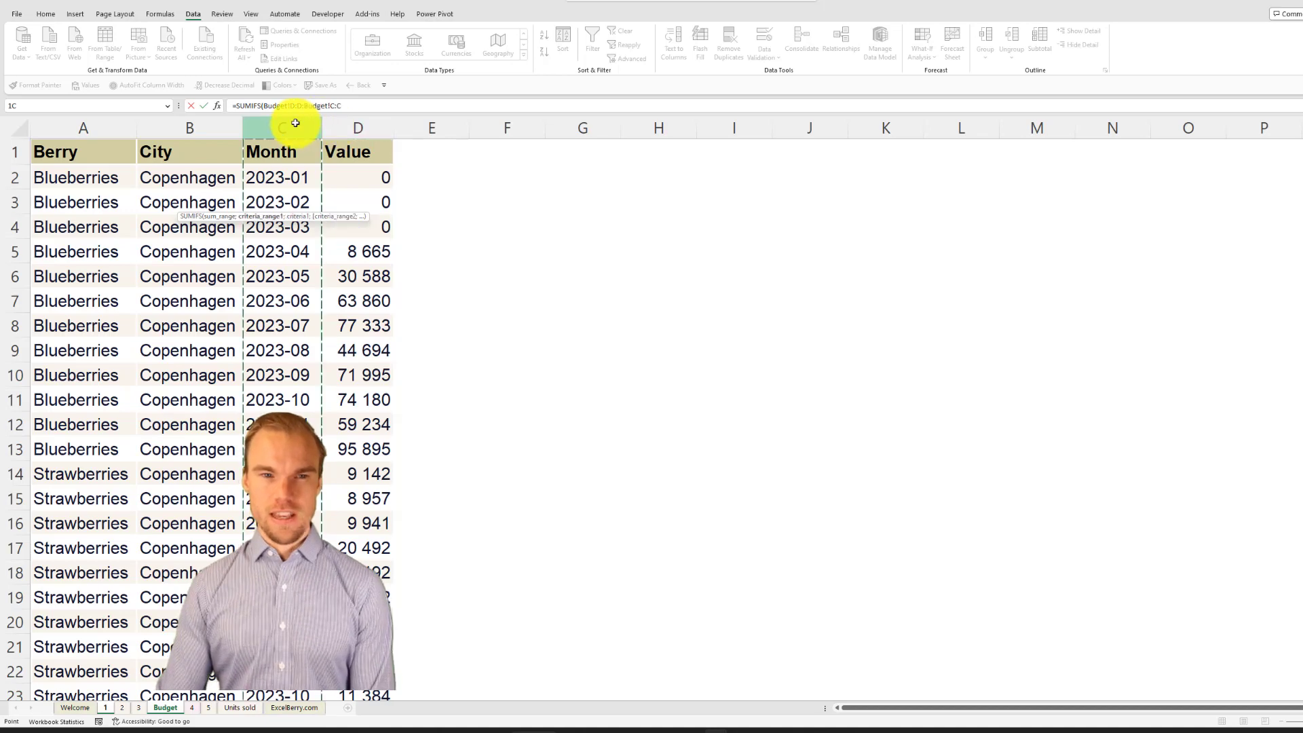
pyautogui.write(';')
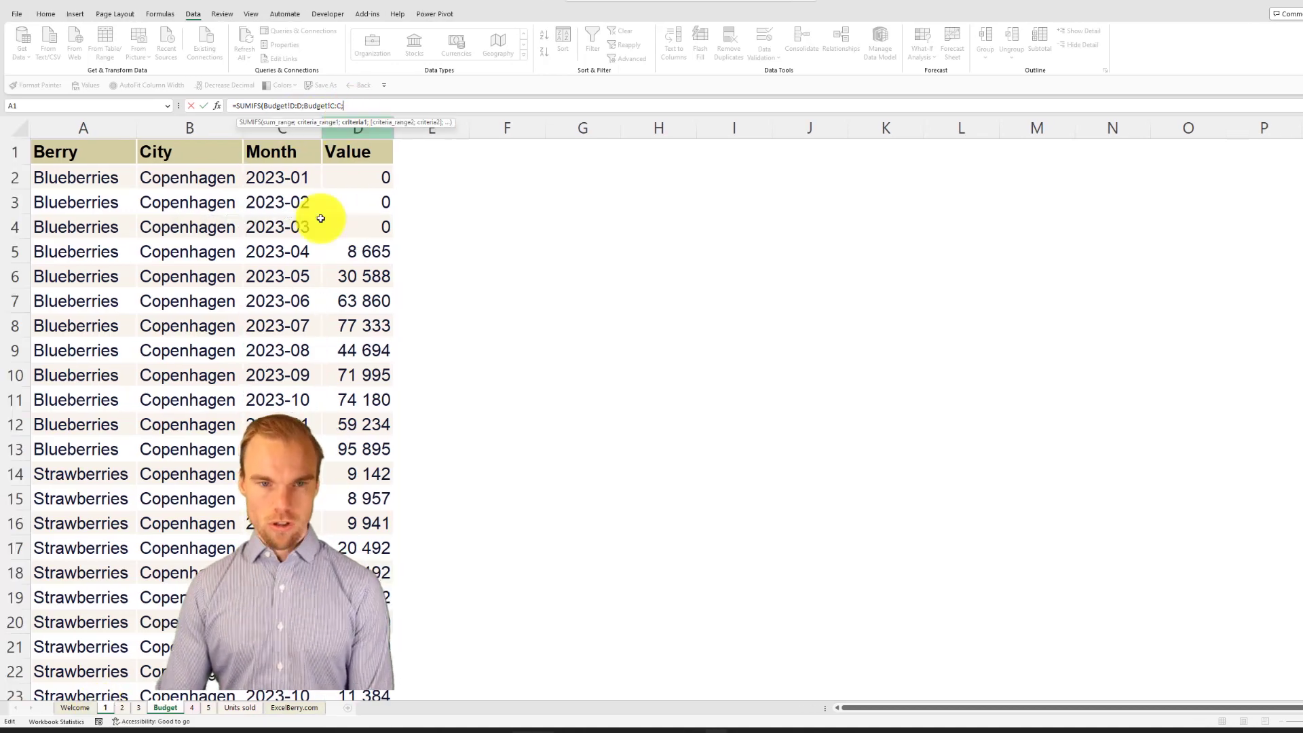
pyautogui.click(108, 707)
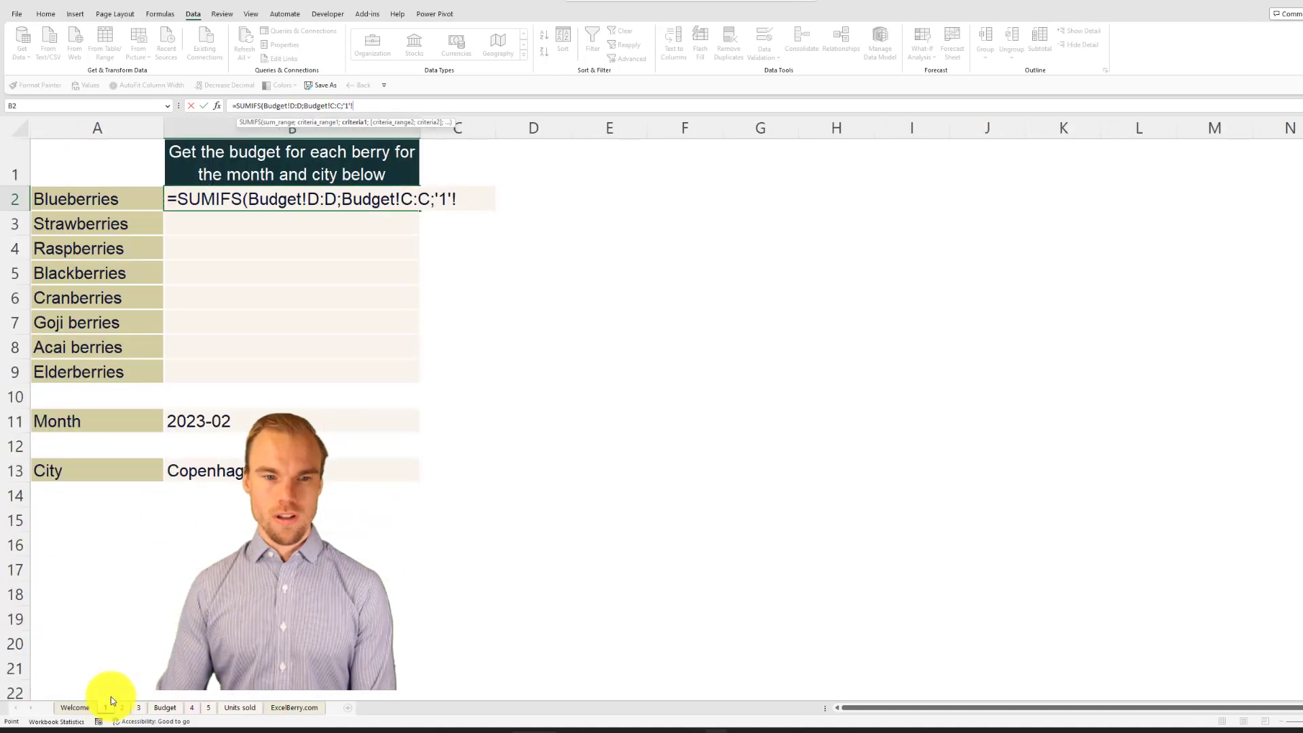
pyautogui.click(193, 416)
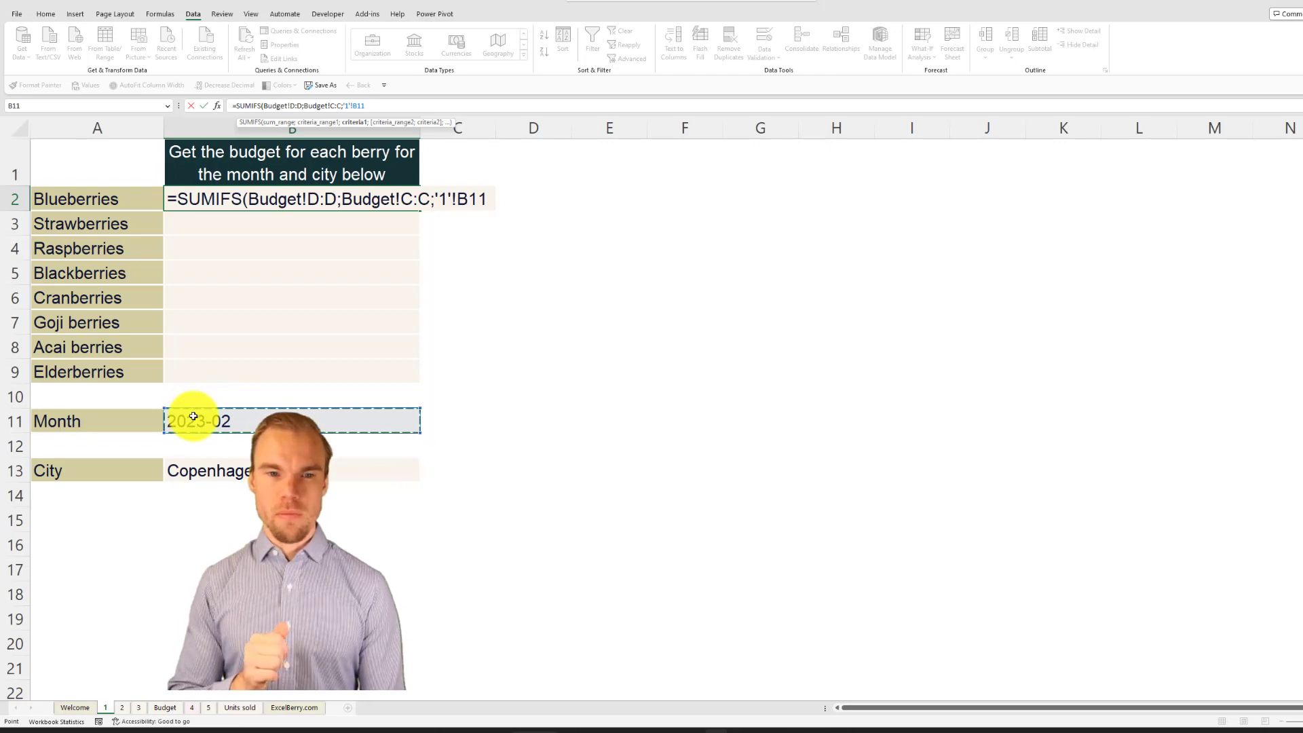
pyautogui.press('F4')
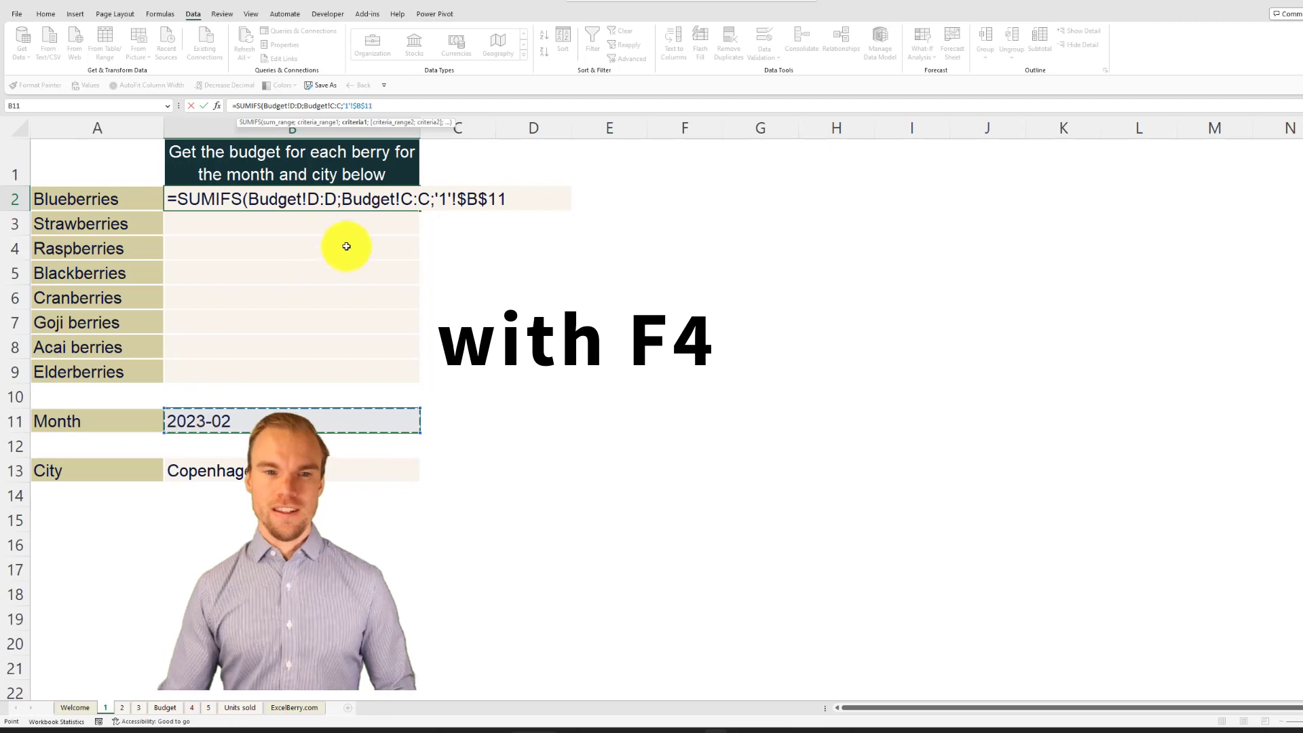
pyautogui.click(424, 199)
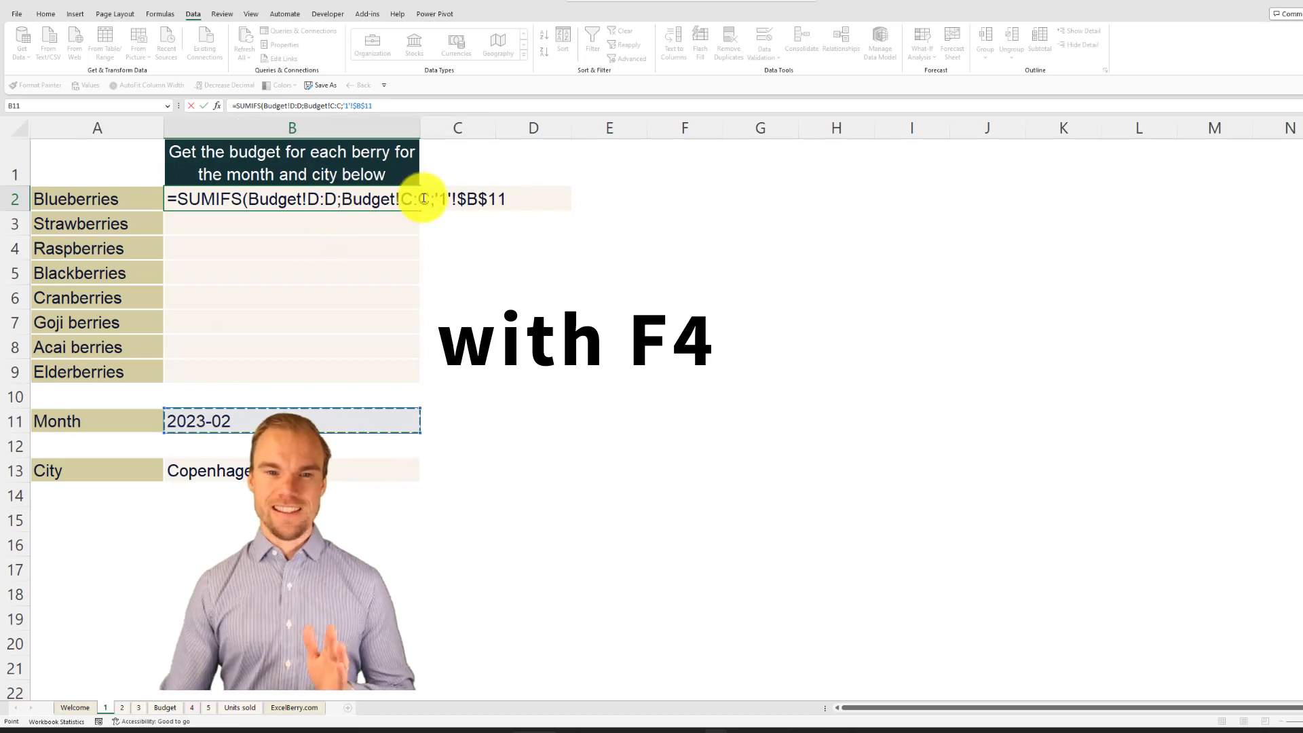
pyautogui.click(518, 197)
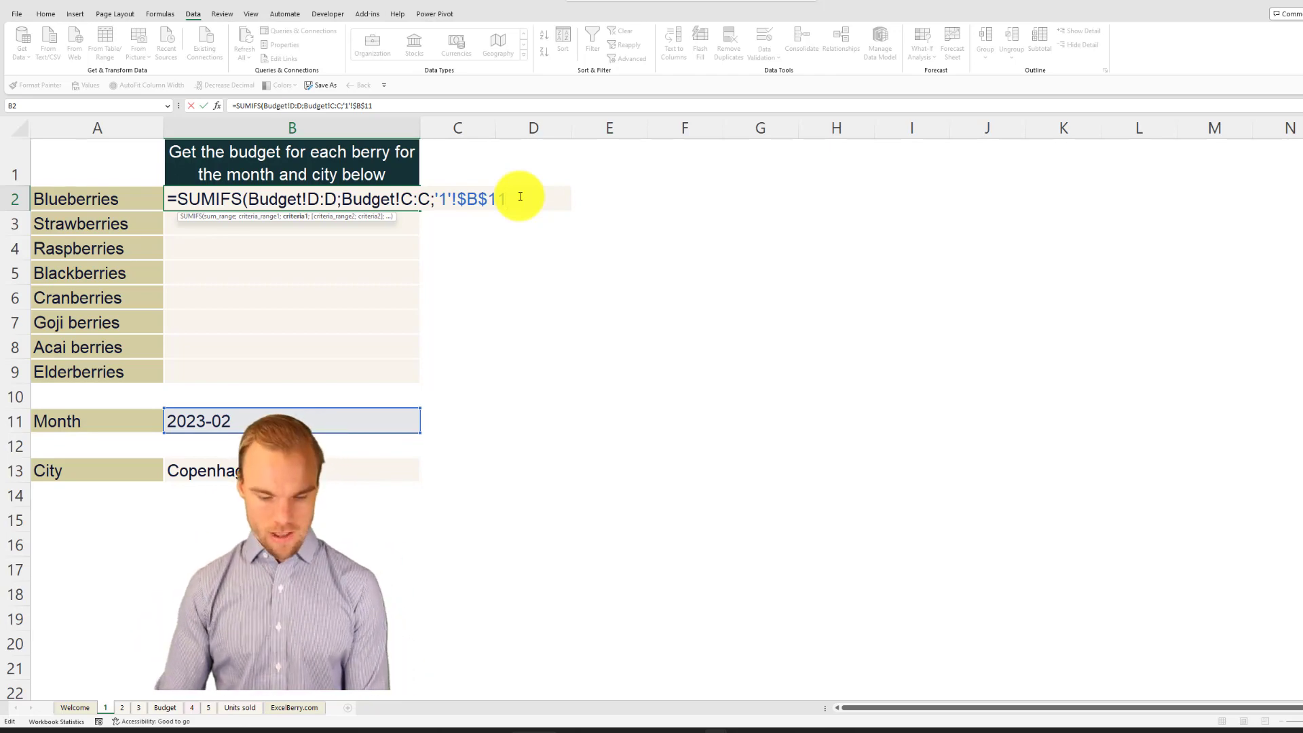
# Step: Add the city criterion to the SUMIFS formula, matching Budget column B to the absolute reference $B$13 on sheet 1
pyautogui.write(';')
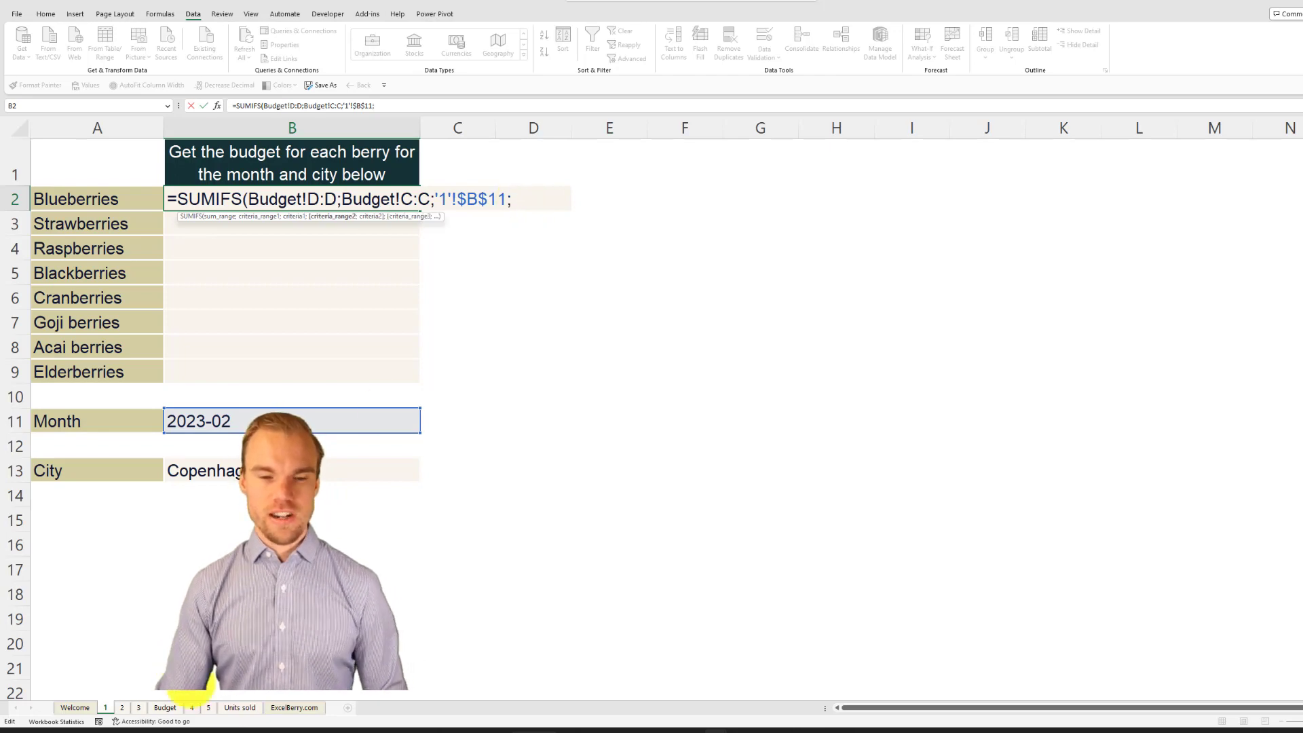
pyautogui.click(171, 707)
pyautogui.click(203, 128)
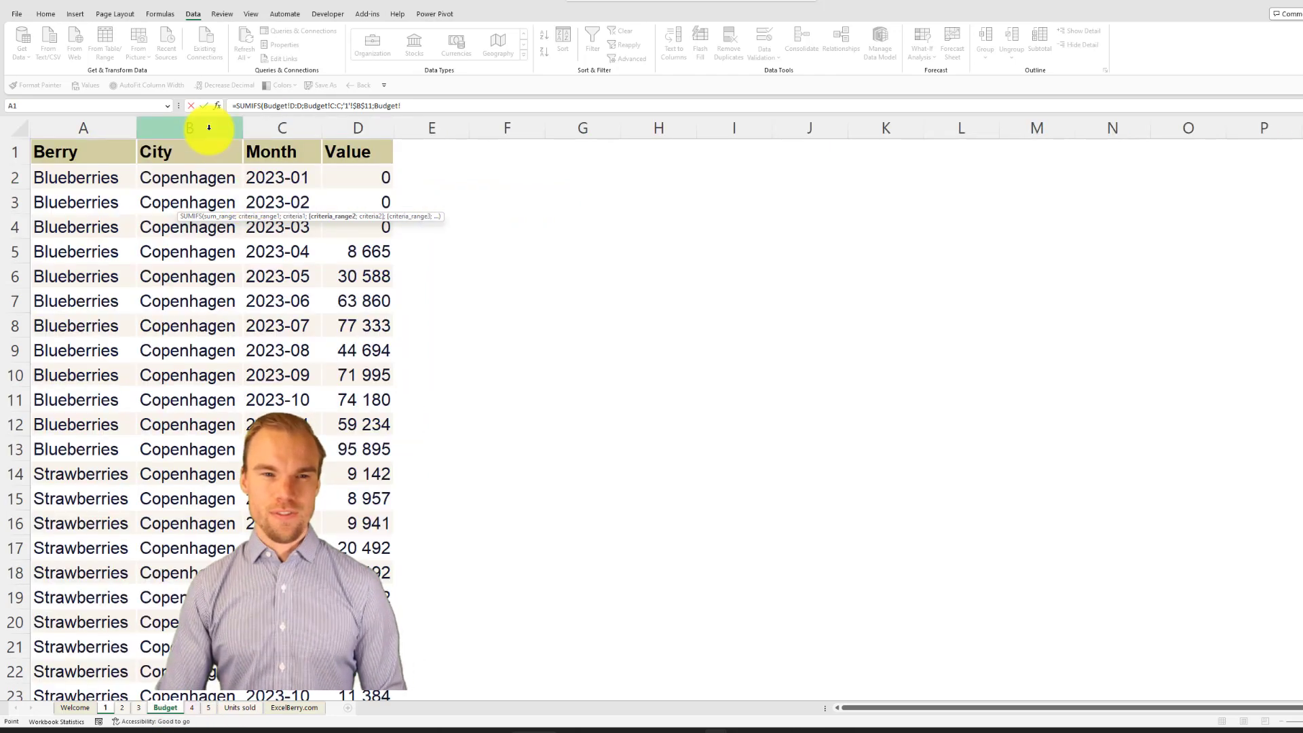
pyautogui.write(';')
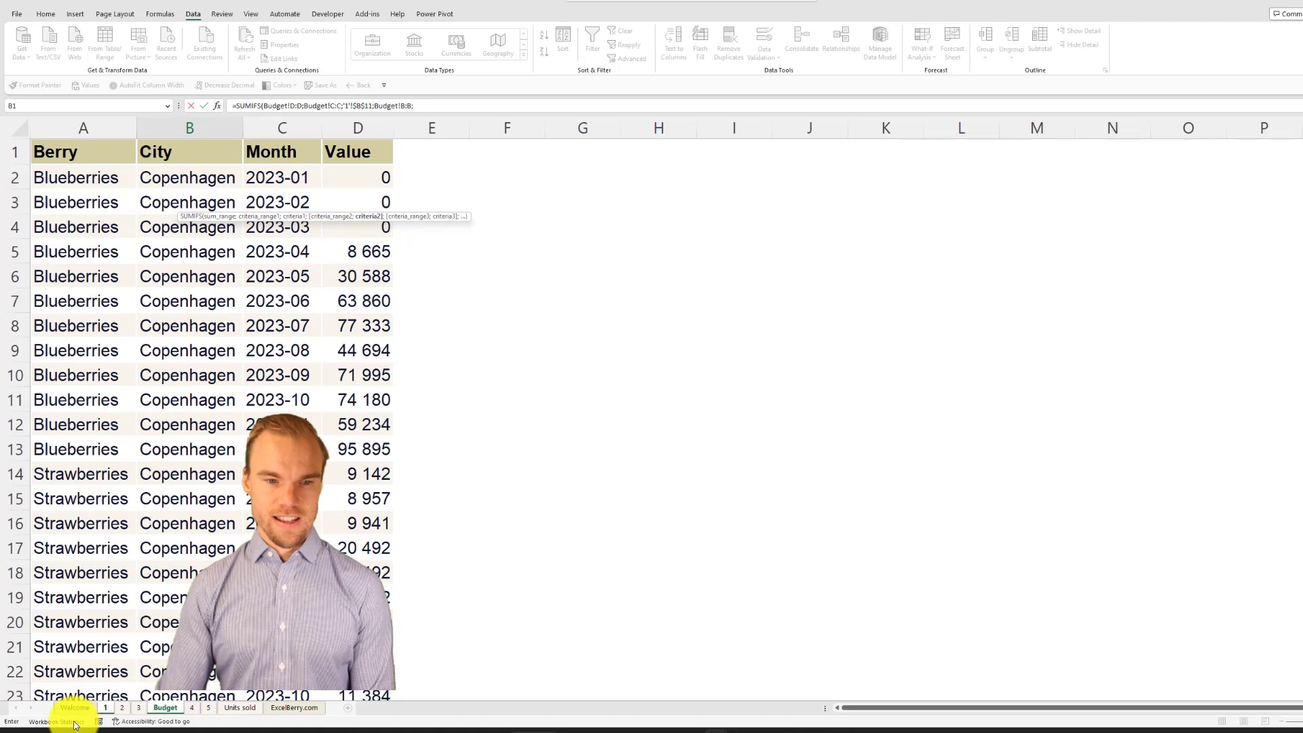
pyautogui.click(105, 707)
pyautogui.click(206, 471)
pyautogui.press('F4')
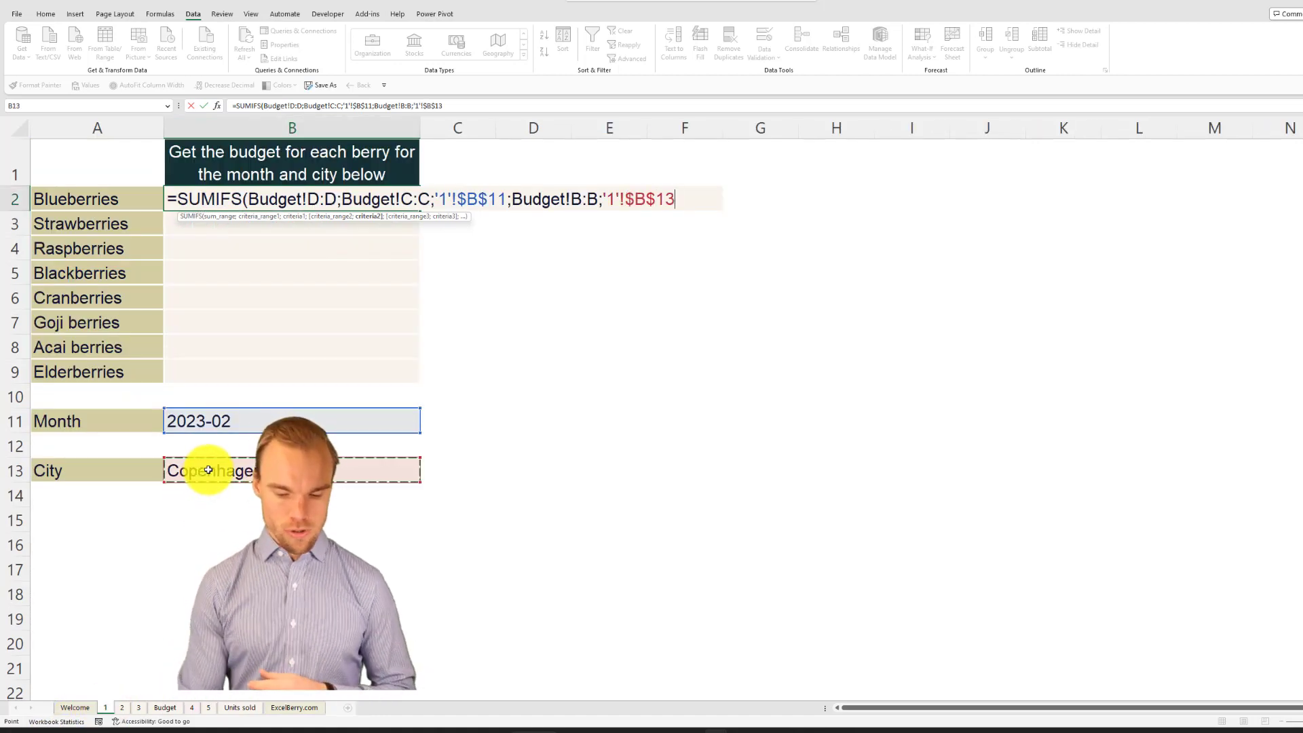
# Step: Add the berry criterion, matching Budget column A to the relative reference A2 on sheet 1, and complete the SUMIFS formula
pyautogui.write(';')
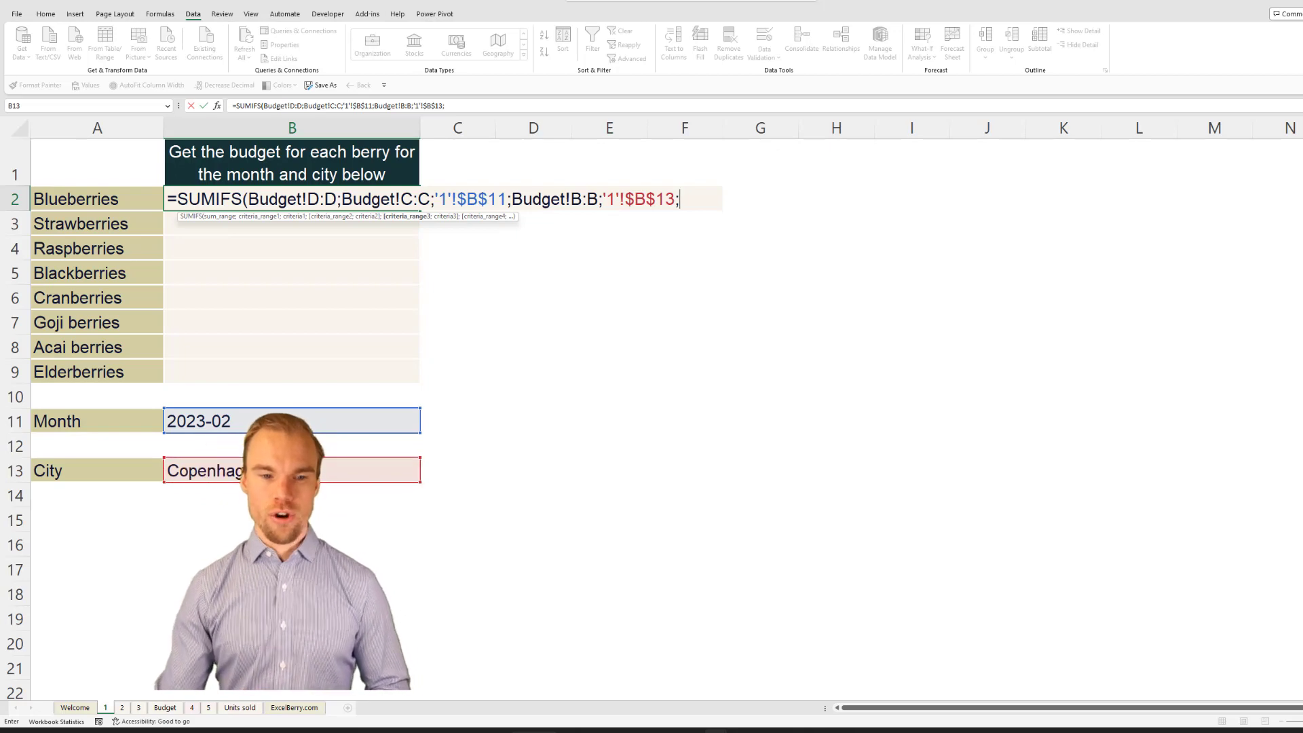
pyautogui.click(165, 707)
pyautogui.click(95, 129)
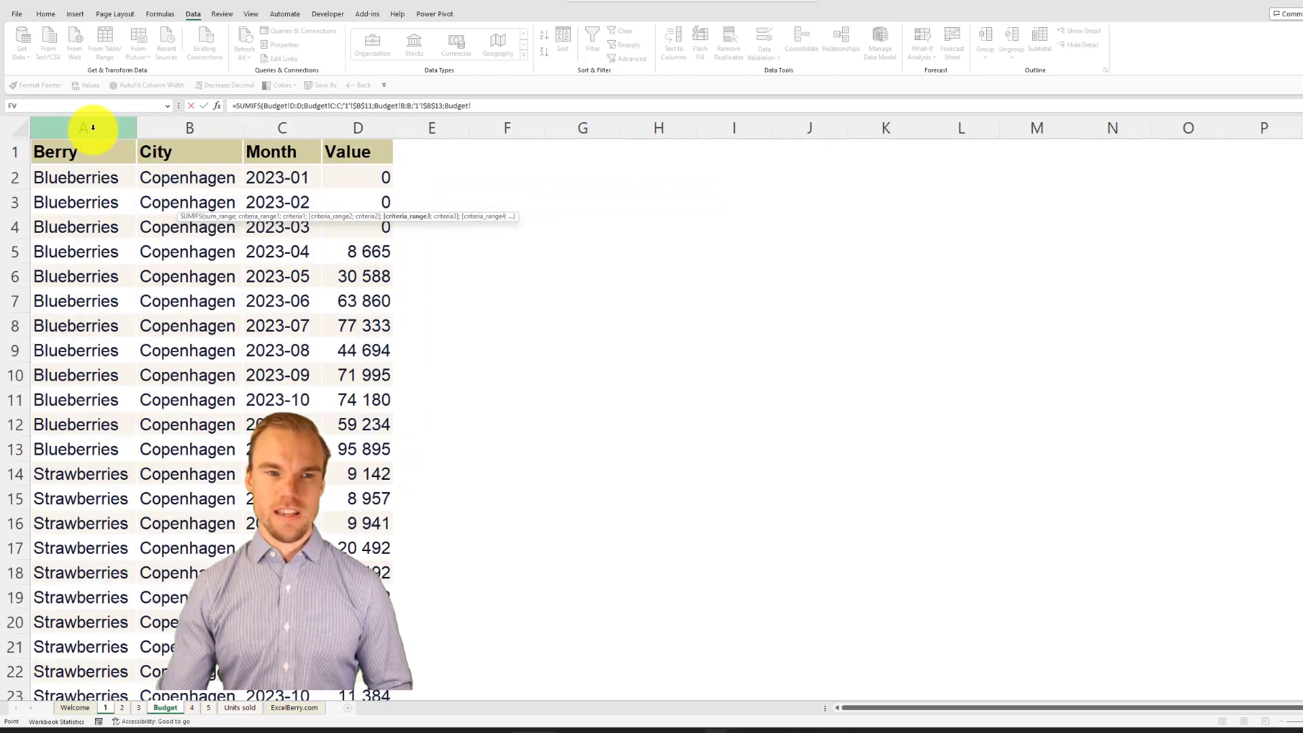
pyautogui.write(';')
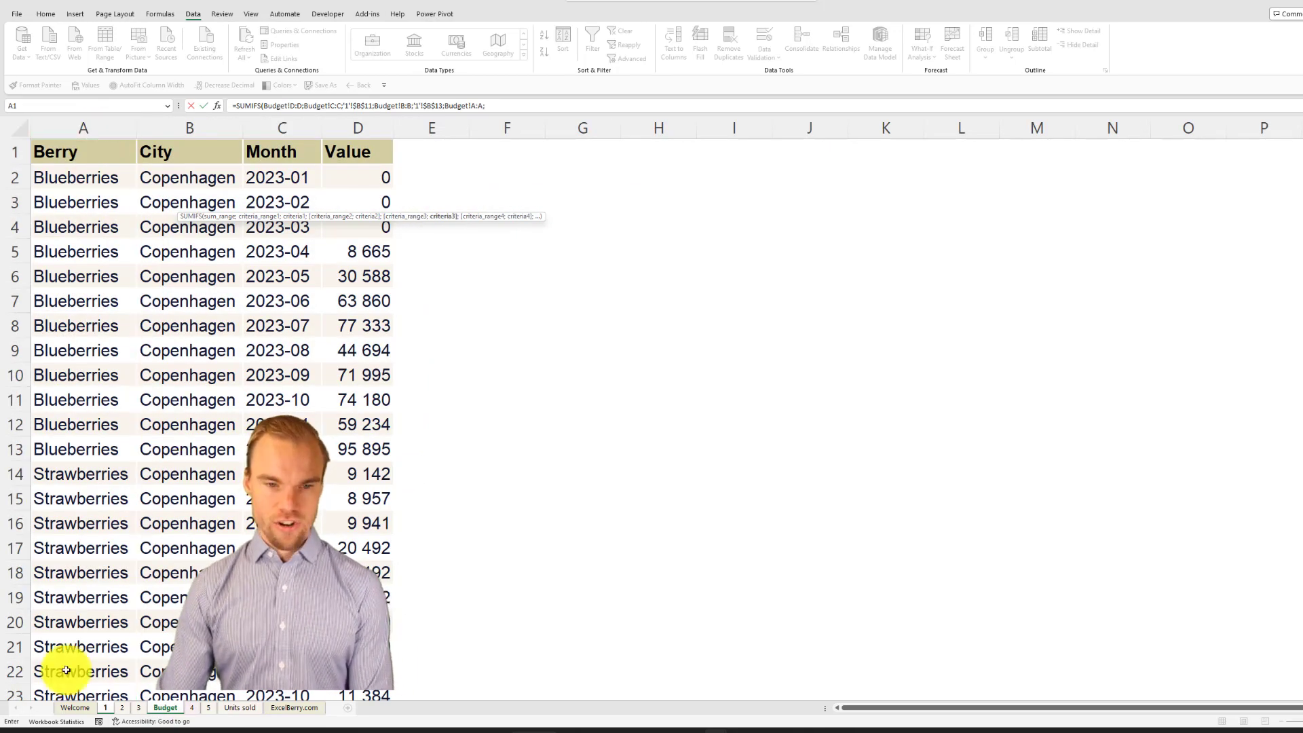
pyautogui.click(105, 707)
pyautogui.click(93, 197)
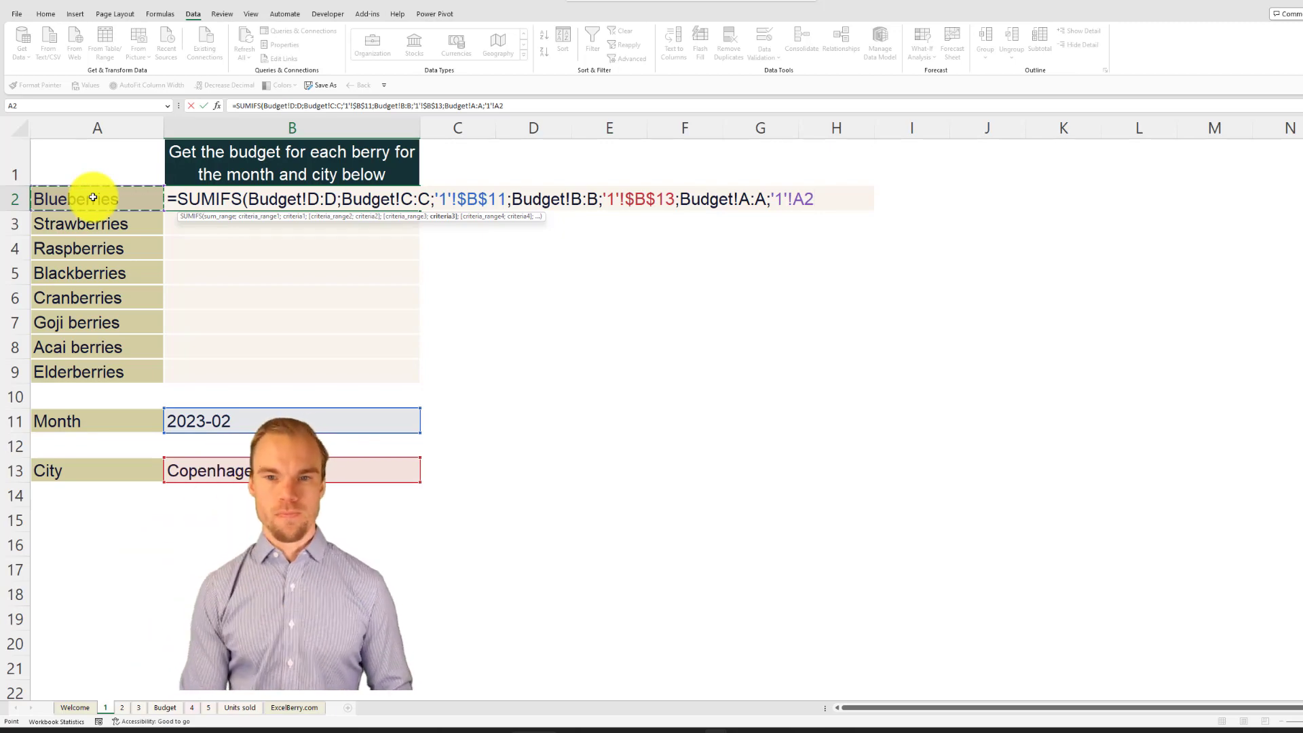
pyautogui.write(')')
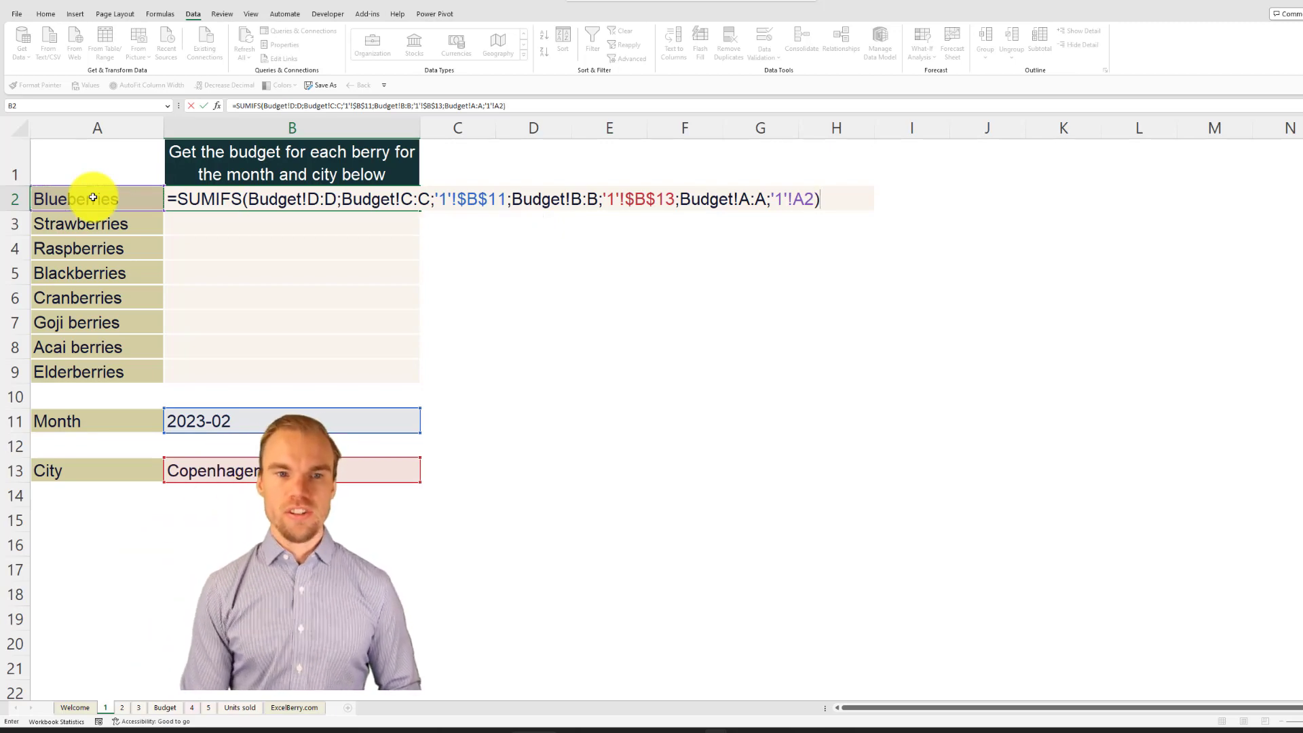
pyautogui.press('Return')
# Step: Copy the SUMIFS formula from B2 to cells B3:B9 for the remaining berries
pyautogui.press('Up')
pyautogui.hotkey('ctrl', 'c')
pyautogui.moveTo(222, 220); pyautogui.dragTo(245, 370)
pyautogui.hotkey('ctrl', 'v')
pyautogui.click(296, 229)
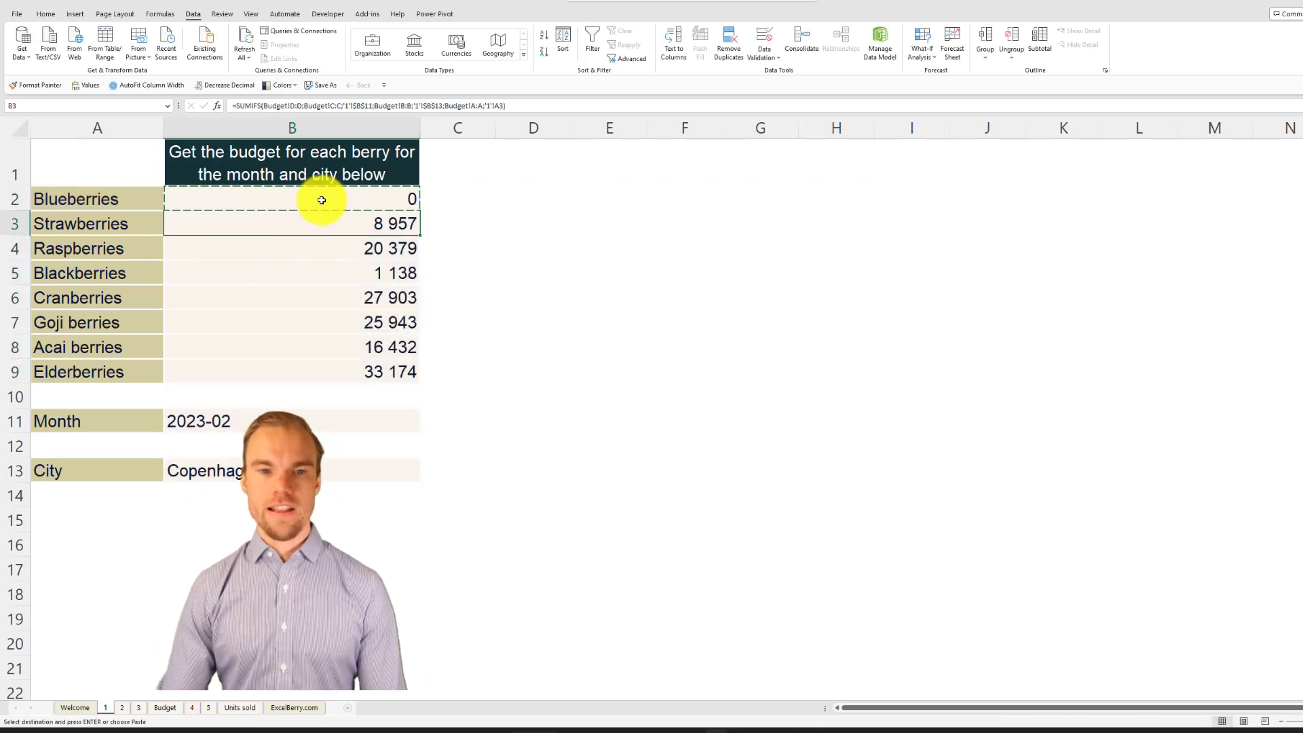
pyautogui.press('Escape')
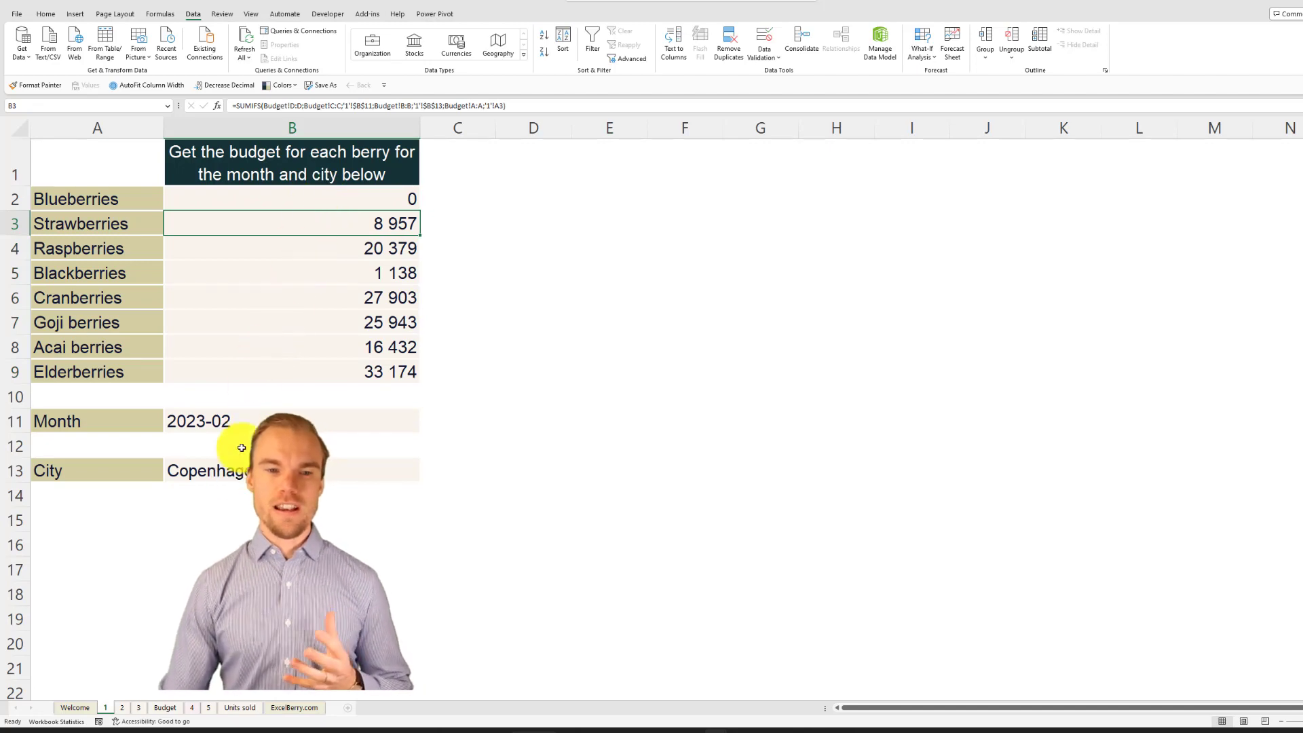
# Step: Change the month in cell B11 to 2023-07 to test the budget formulas
pyautogui.hotkey('ctrl', 'Down')
pyautogui.click(251, 424)
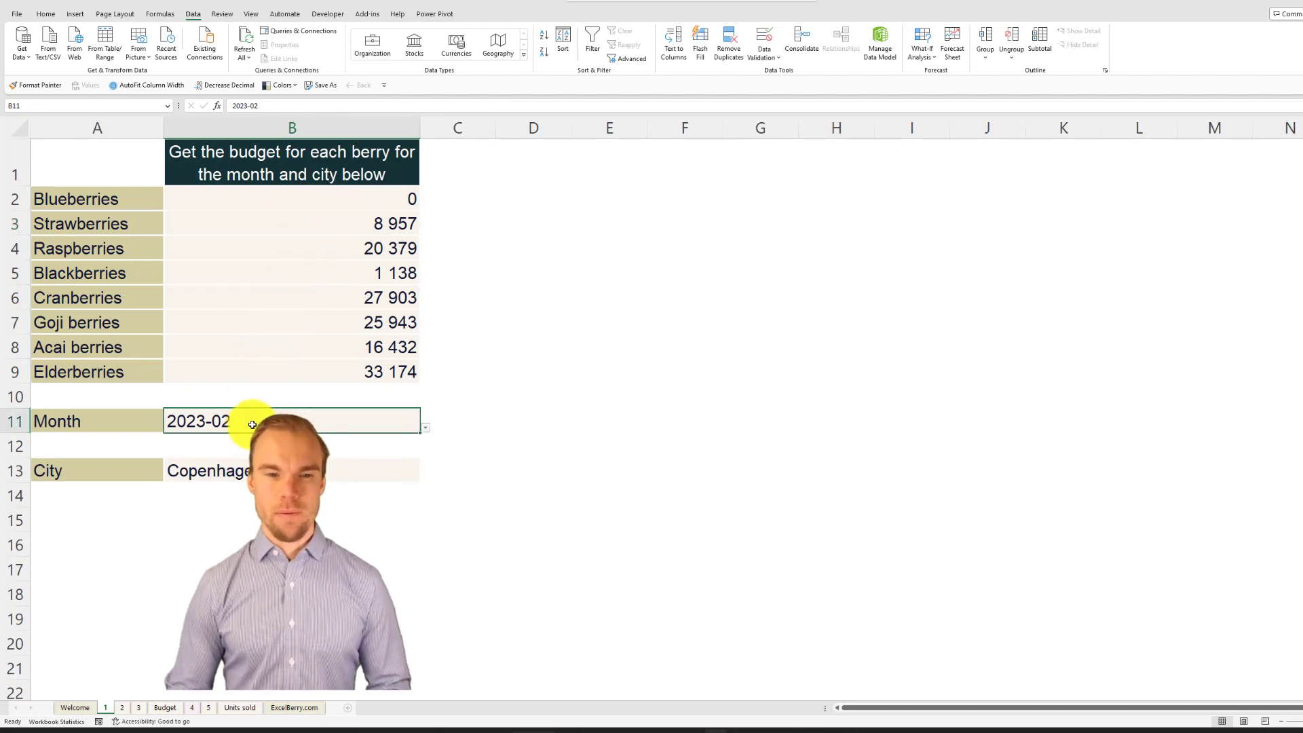
pyautogui.click(425, 427)
pyautogui.click(329, 517)
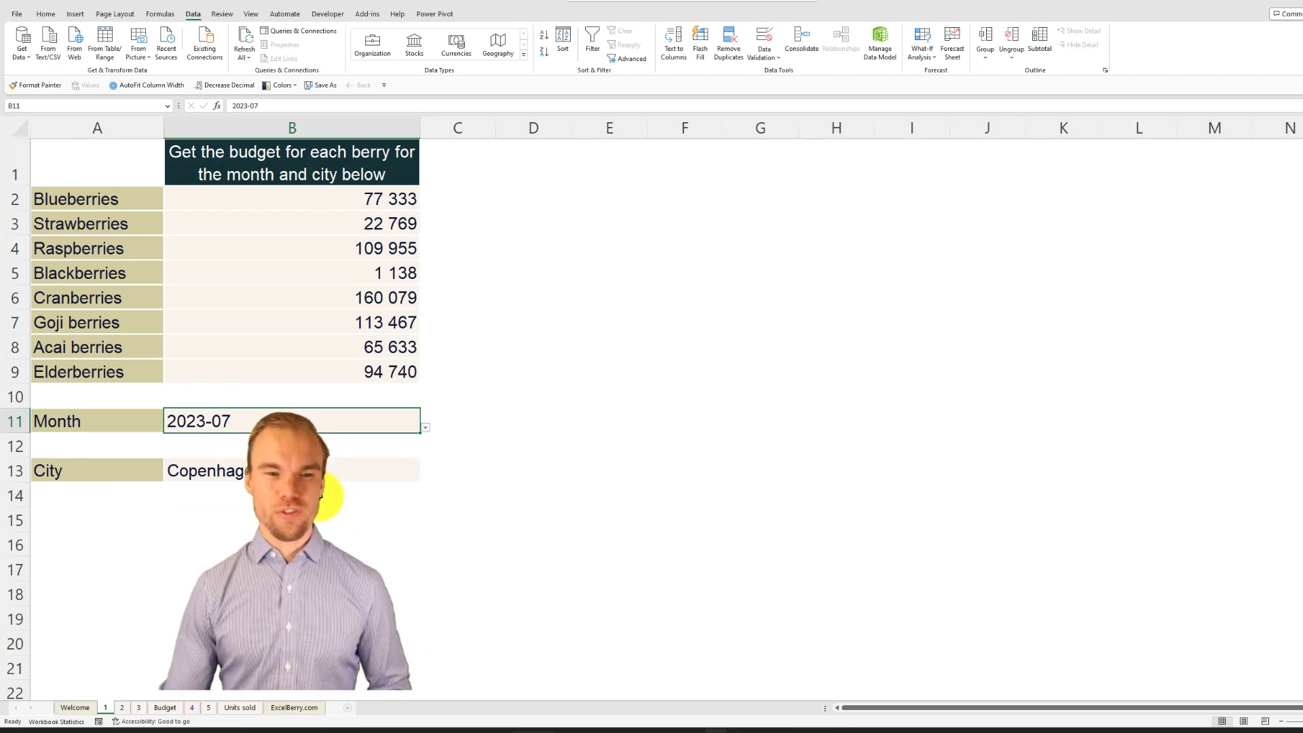
# Step: Check the chart task on sheet 2, and convert the Budget sheet's data range A1:D193 into a table with headers
pyautogui.click(122, 706)
pyautogui.click(344, 224)
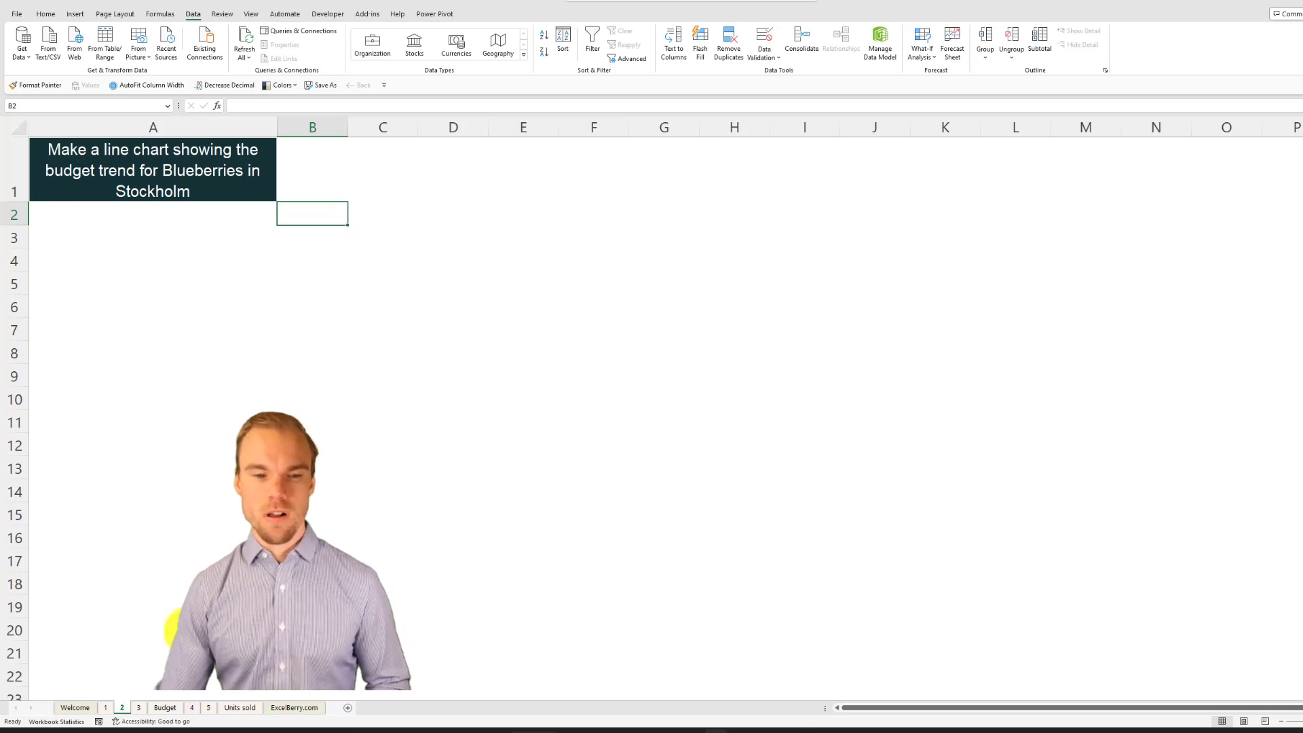
pyautogui.click(169, 709)
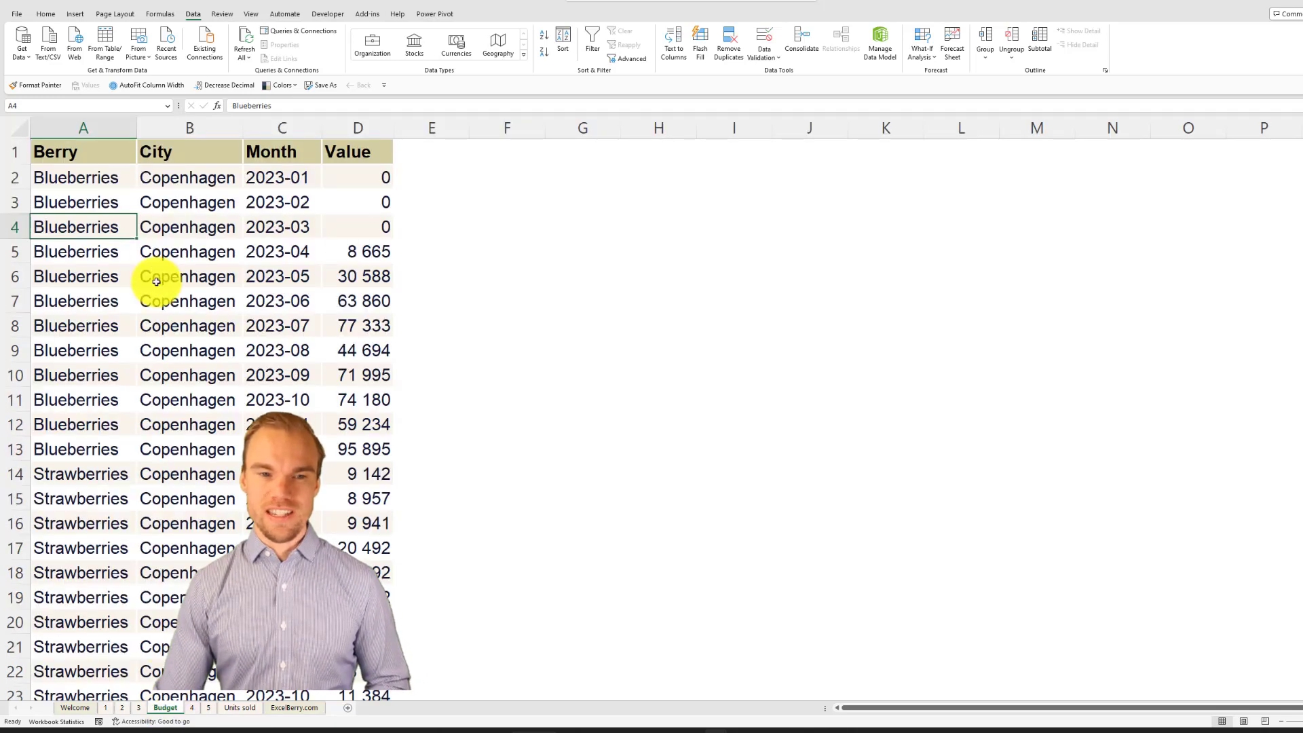
pyautogui.click(179, 201)
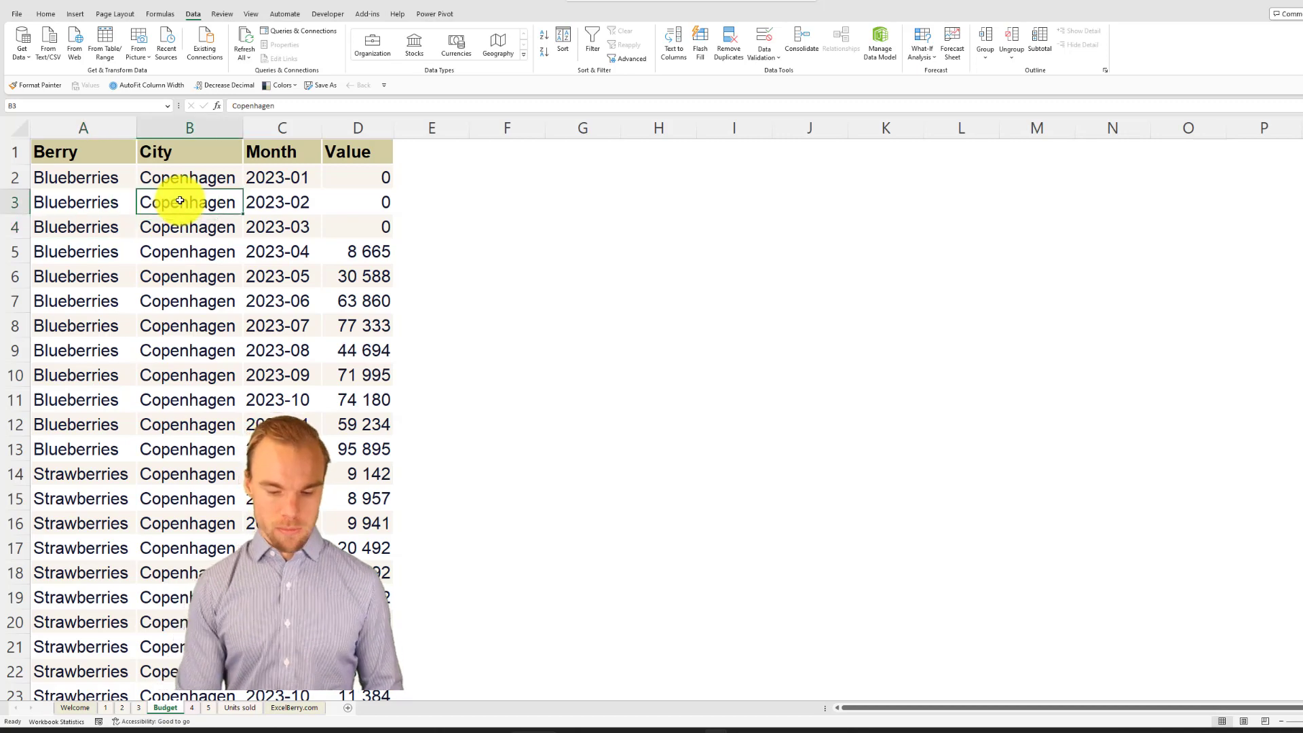
pyautogui.hotkey('ctrl', 't')
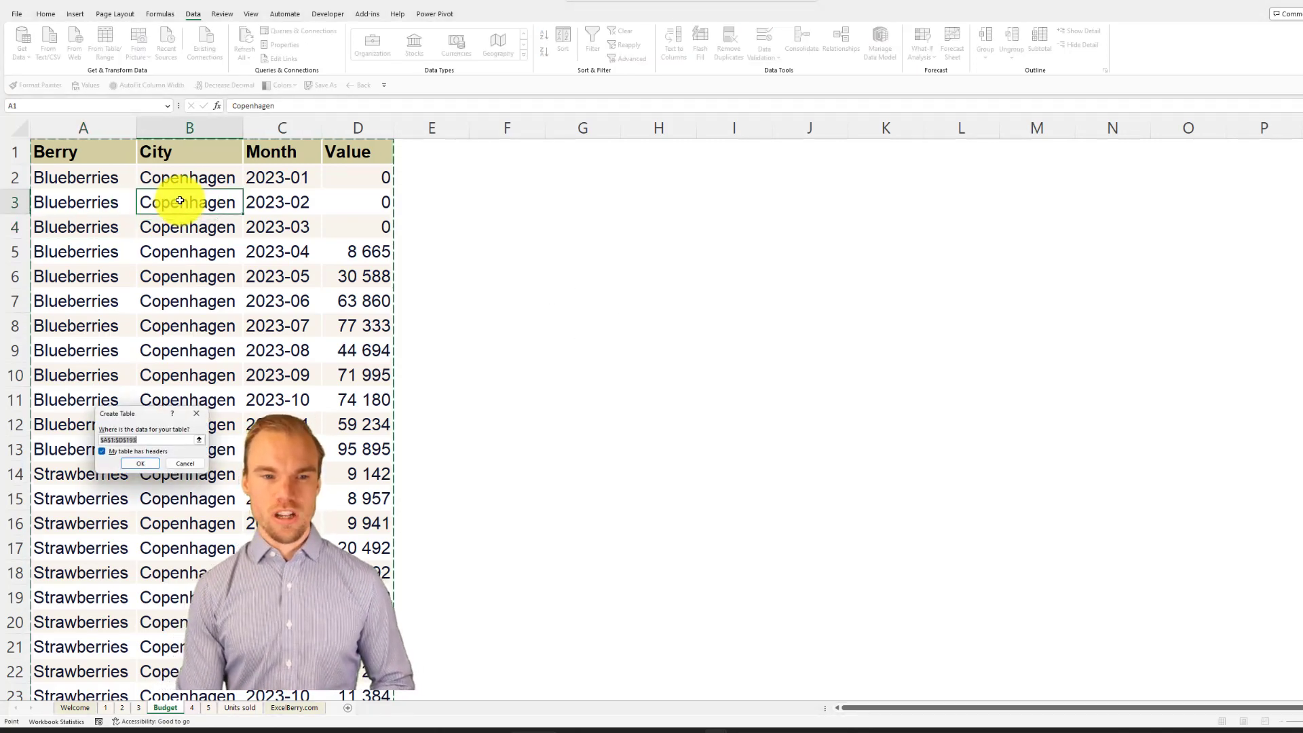
pyautogui.press('Return')
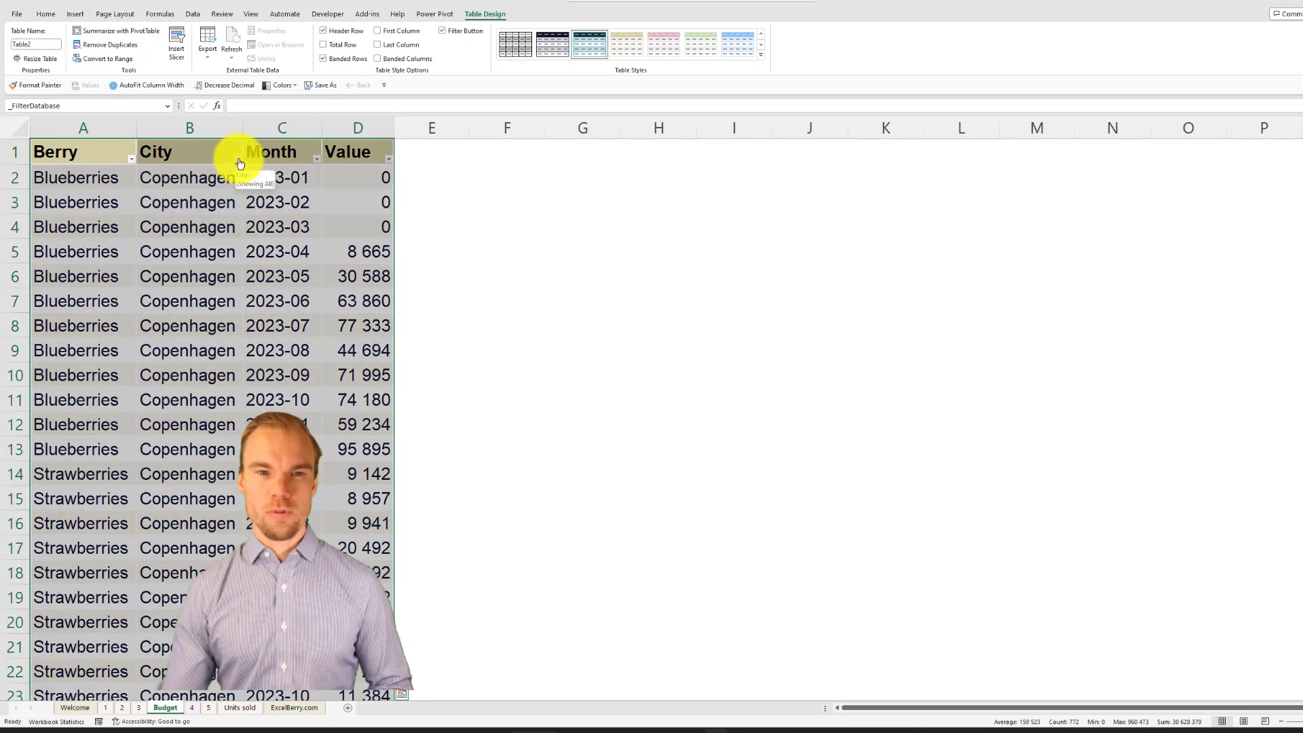
# Step: Filter the Budget table to Blueberries in the Berry column and Stockholm in the City column
pyautogui.click(131, 158)
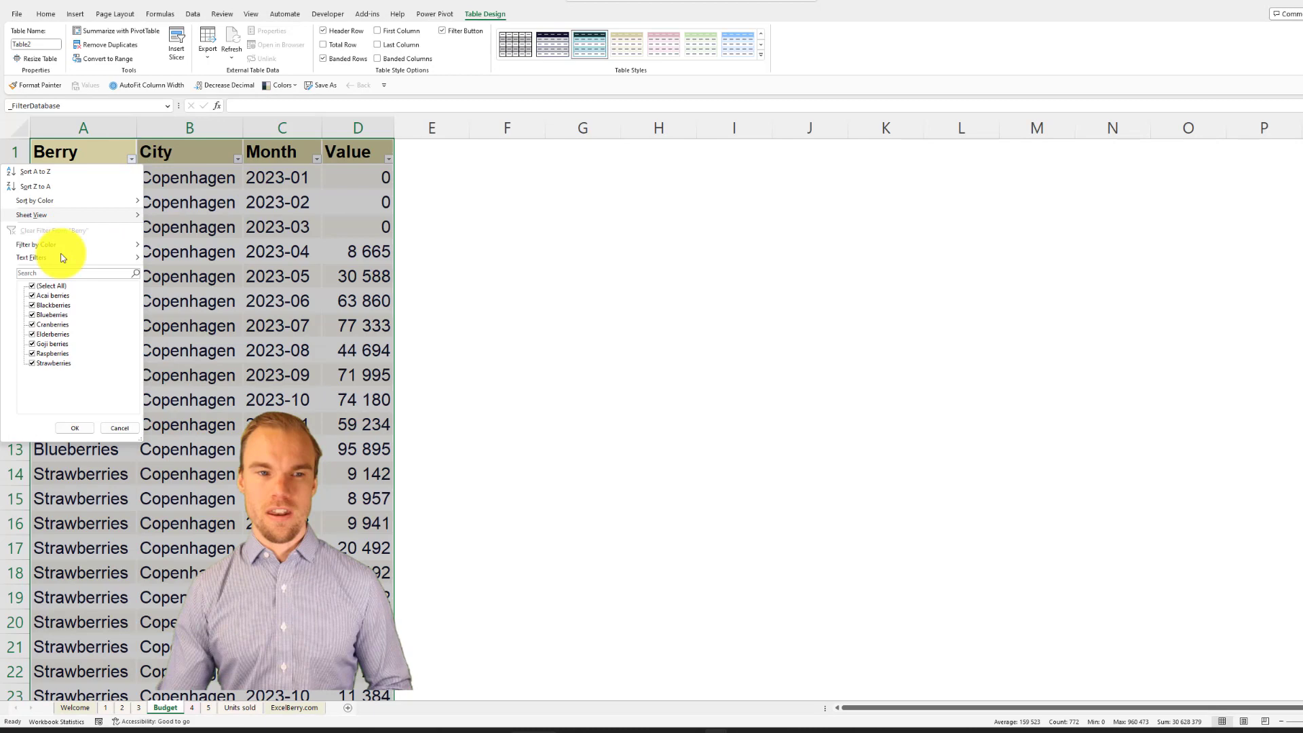
pyautogui.click(37, 285)
pyautogui.click(40, 315)
pyautogui.click(76, 429)
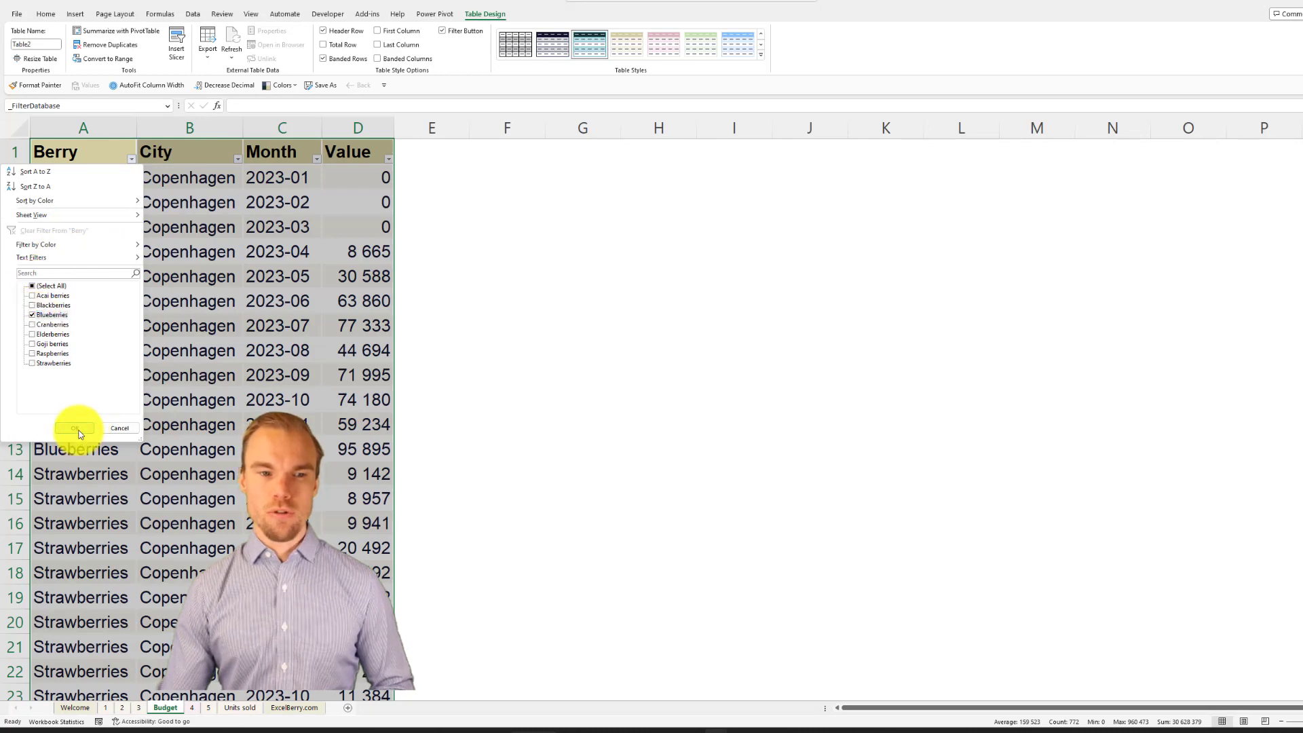
pyautogui.click(236, 158)
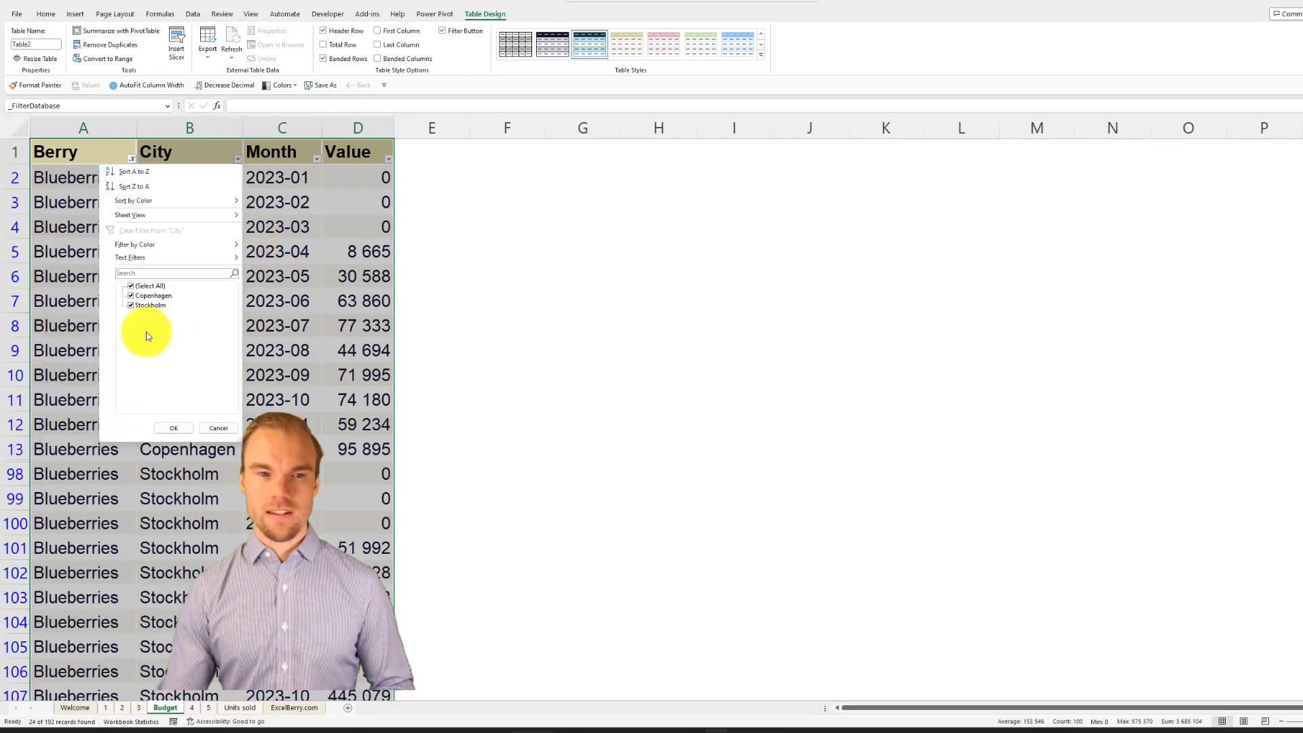
pyautogui.click(131, 296)
pyautogui.click(174, 428)
pyautogui.click(309, 321)
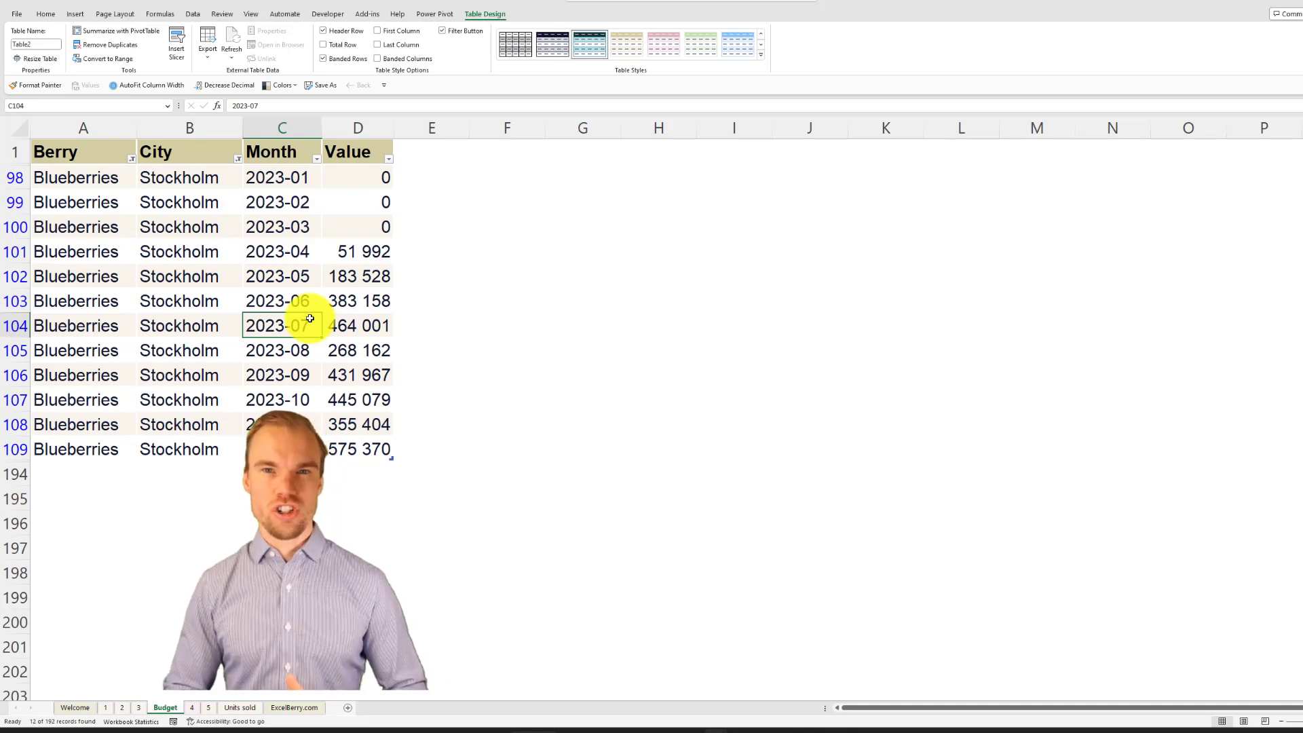
# Step: Insert a 2-D line chart from the filtered Stockholm Blueberries rows, including the header row
pyautogui.moveTo(367, 178); pyautogui.dragTo(82, 438)
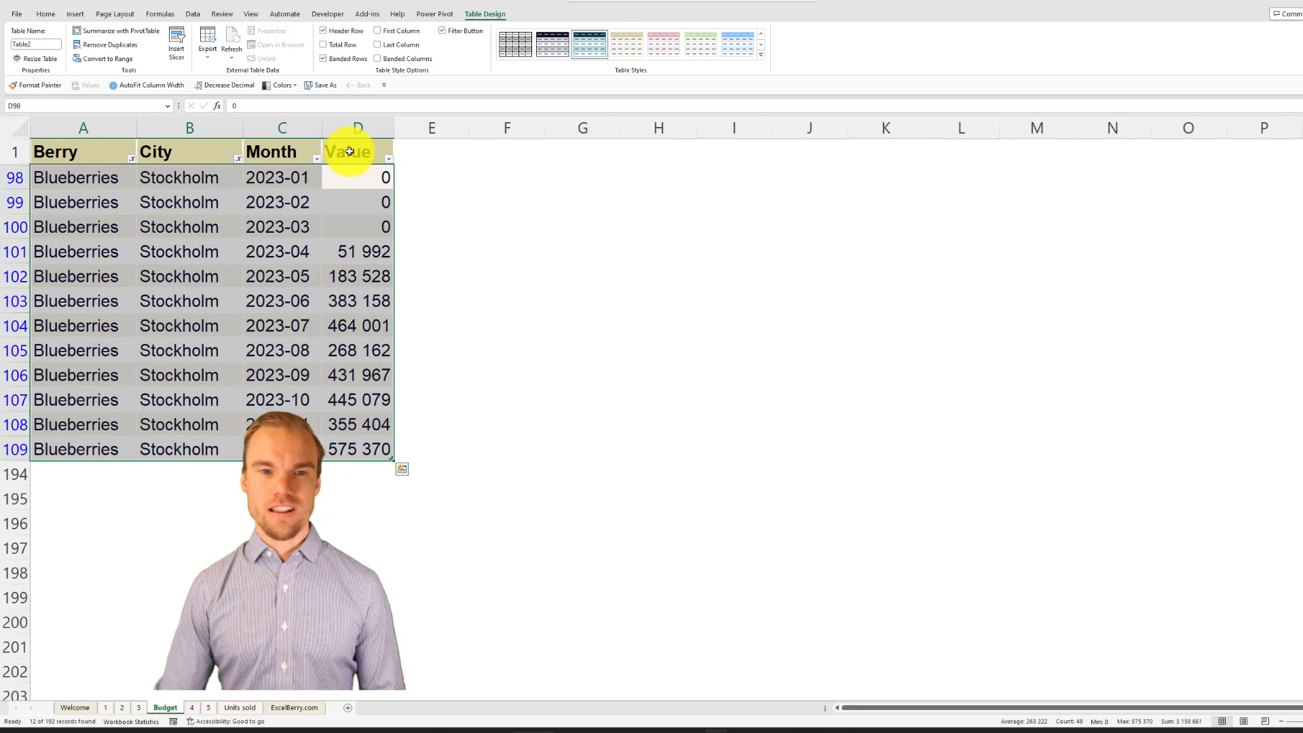
pyautogui.moveTo(346, 152); pyautogui.dragTo(78, 158)
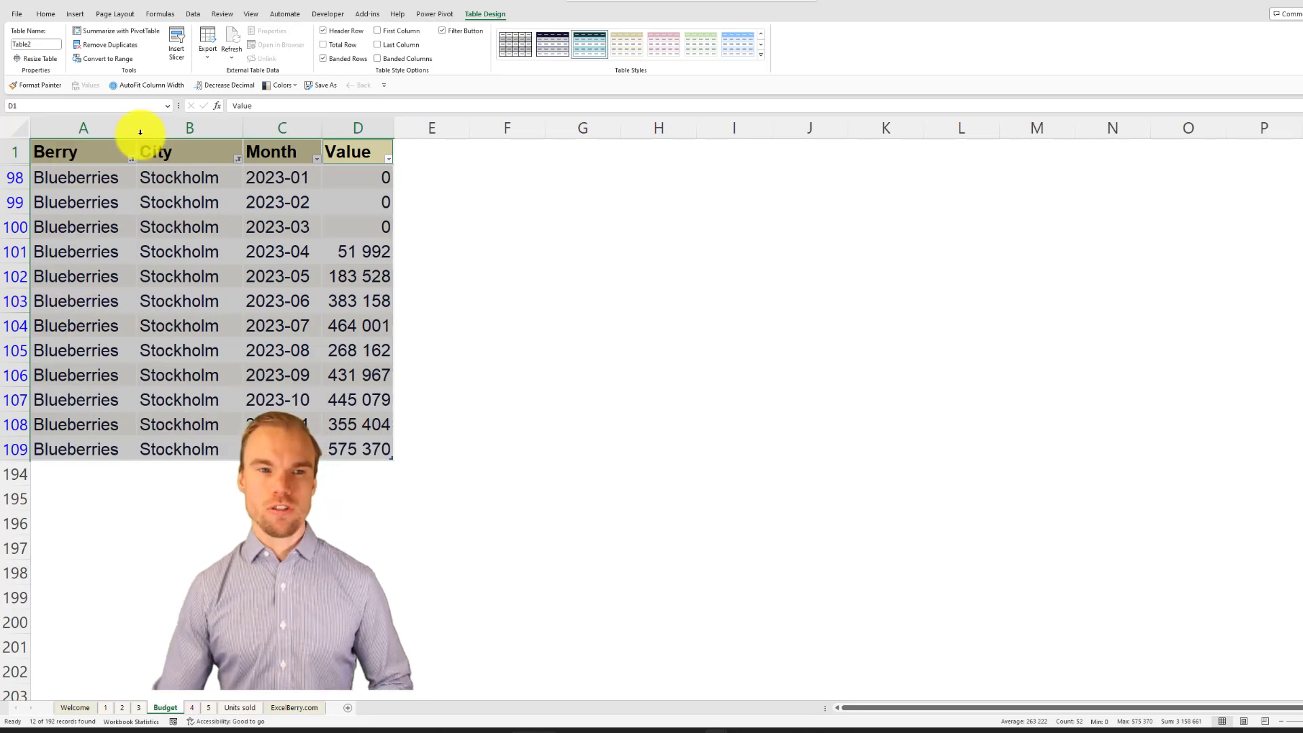
pyautogui.click(78, 14)
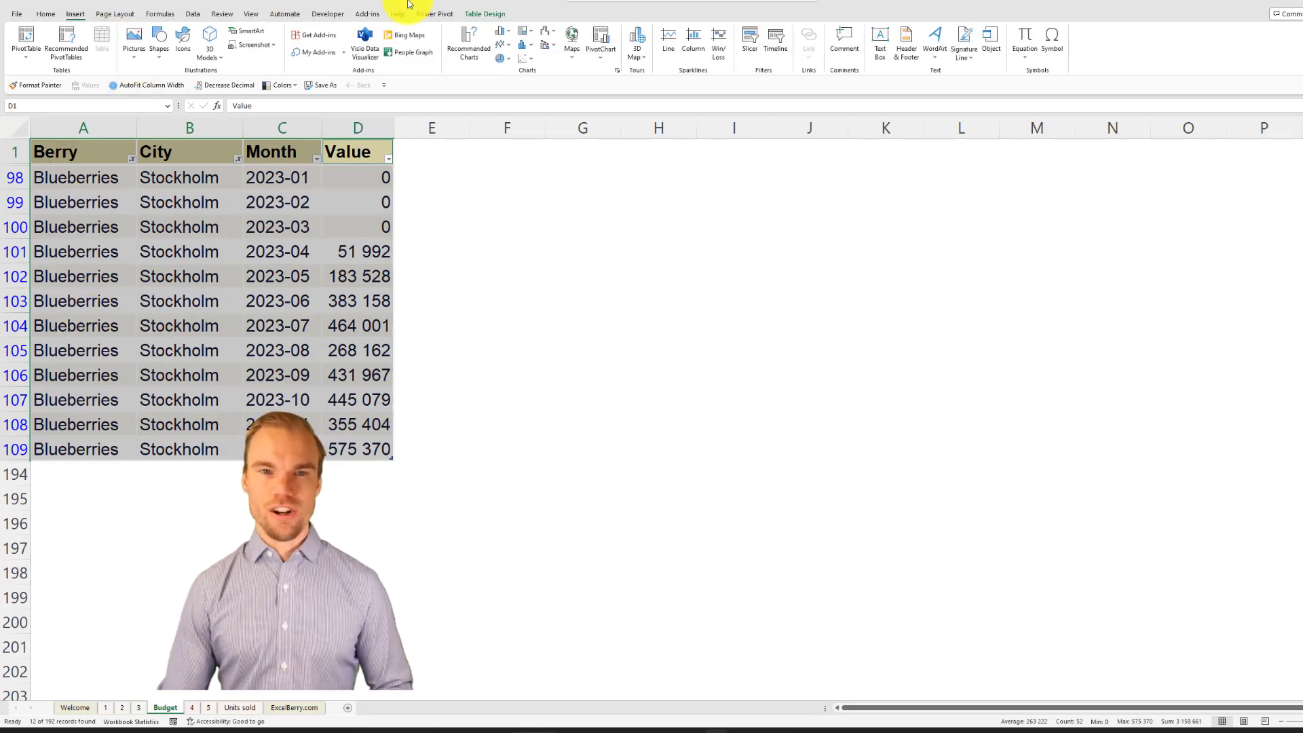
pyautogui.click(508, 46)
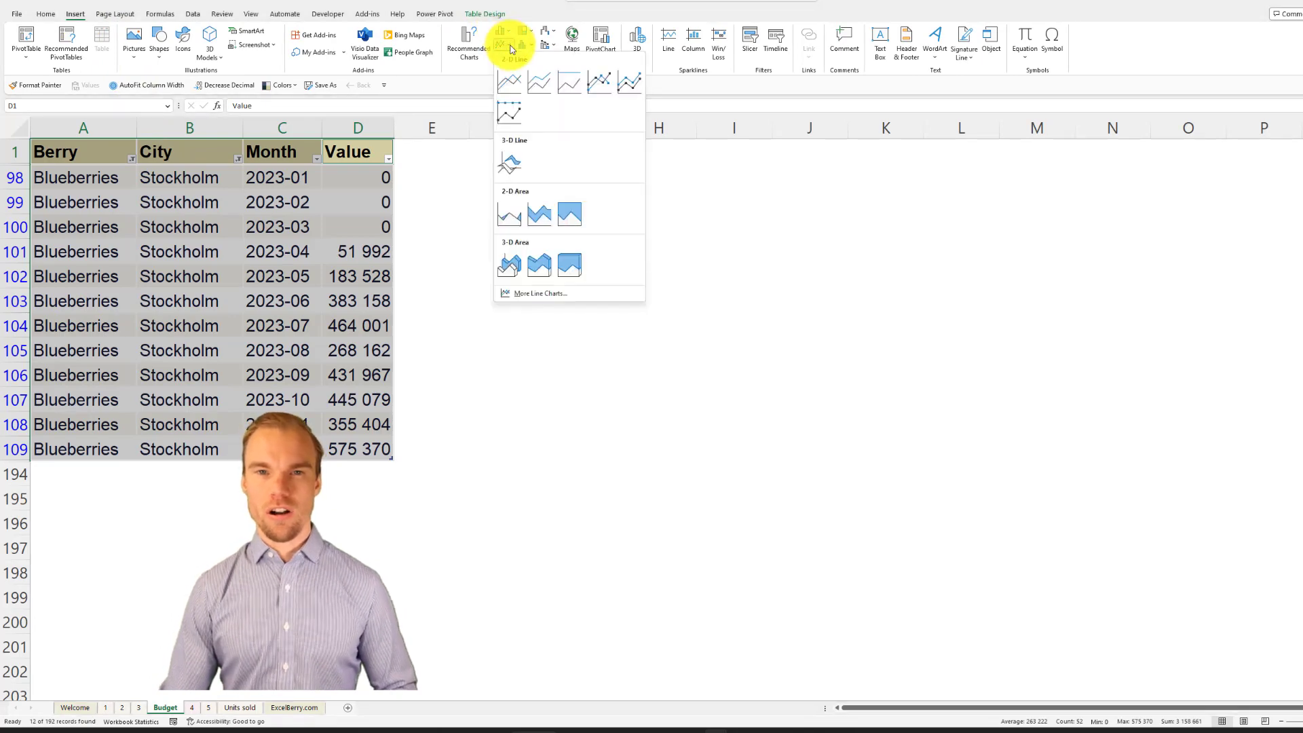
pyautogui.click(508, 84)
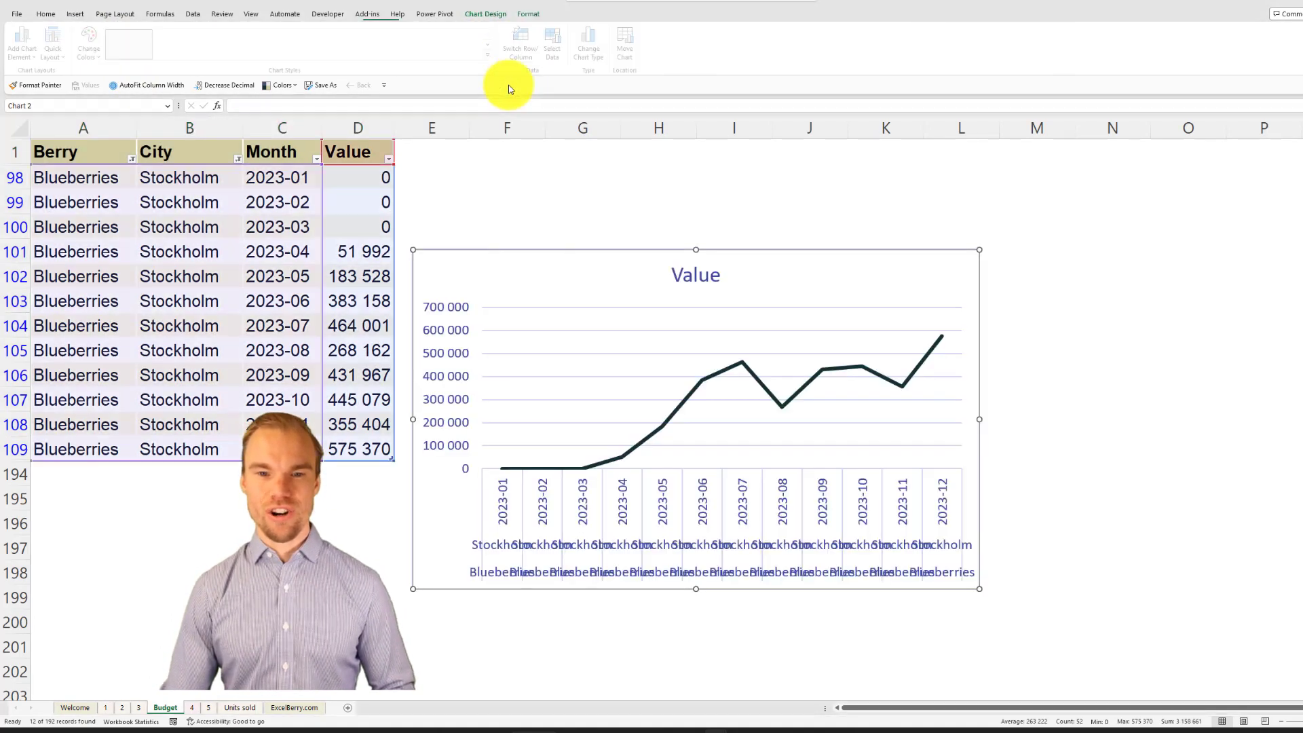
# Step: Cut the line chart from the Budget sheet and paste it into sheet 2
pyautogui.rightClick(606, 258)
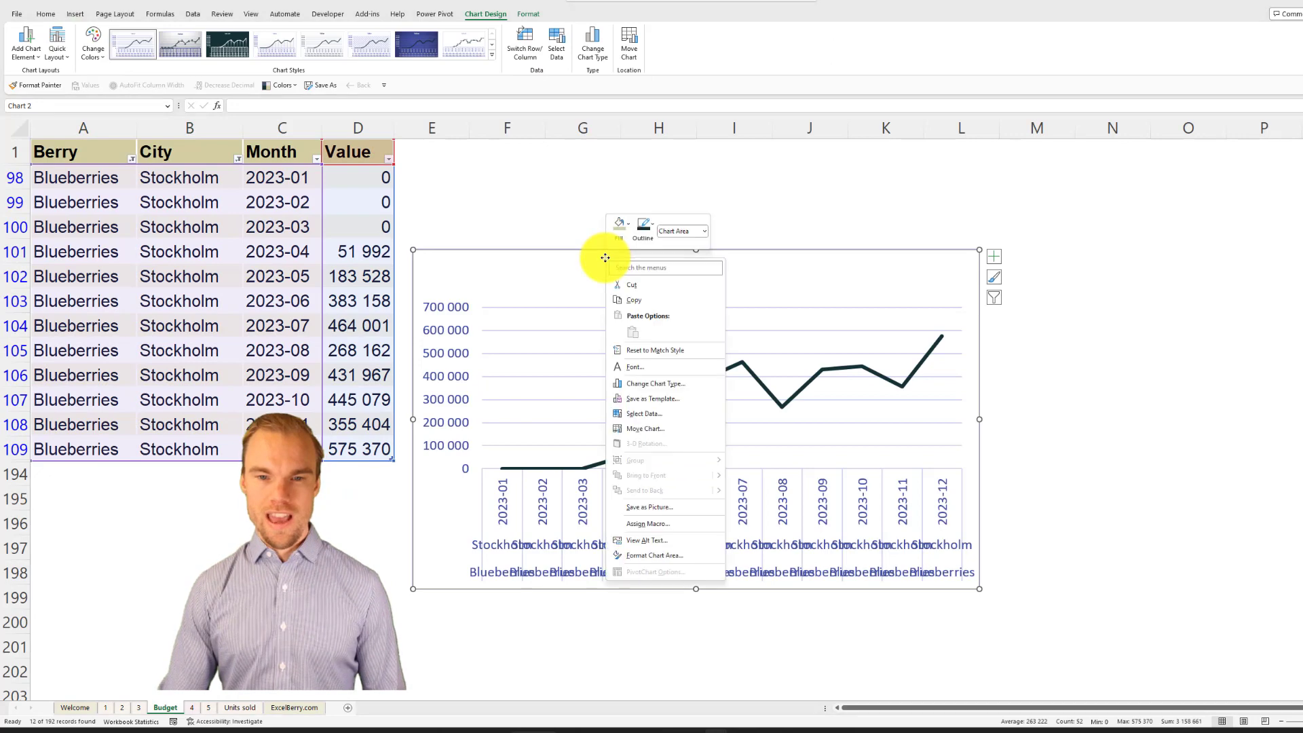
pyautogui.click(641, 287)
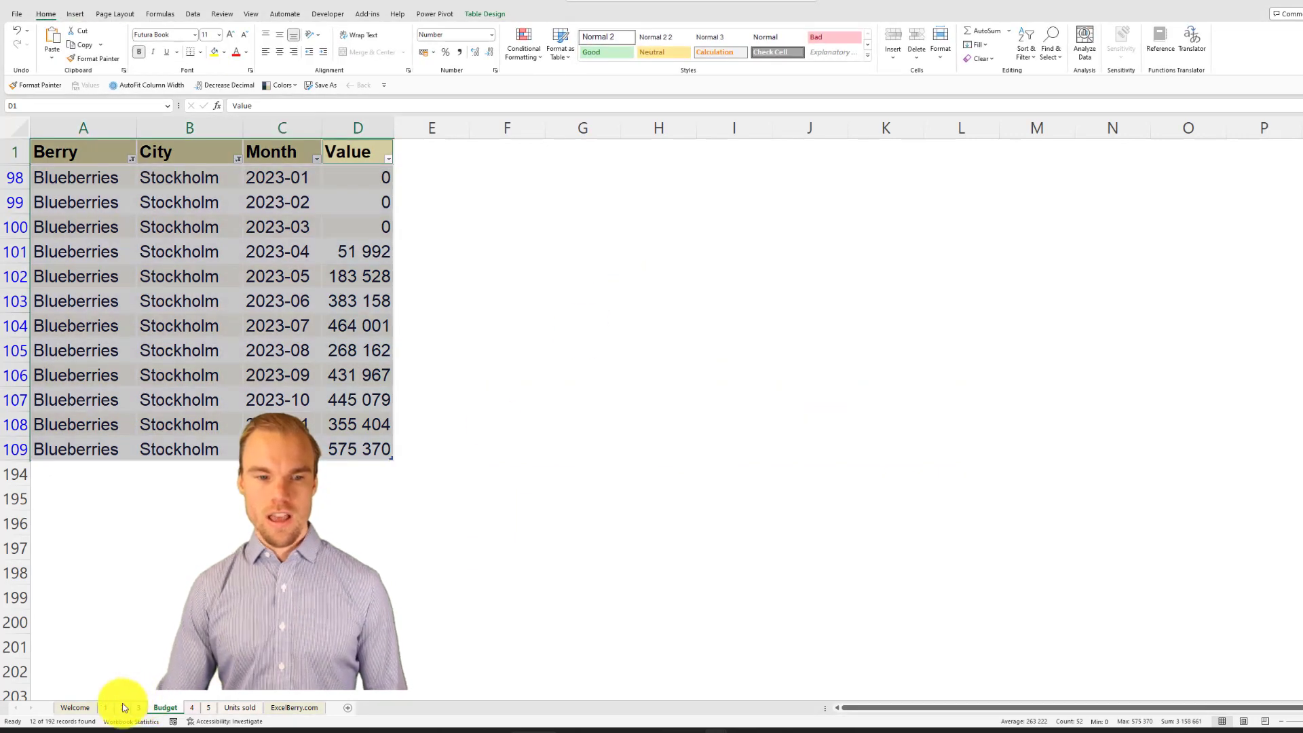
pyautogui.click(124, 707)
pyautogui.click(457, 238)
pyautogui.hotkey('ctrl', 'v')
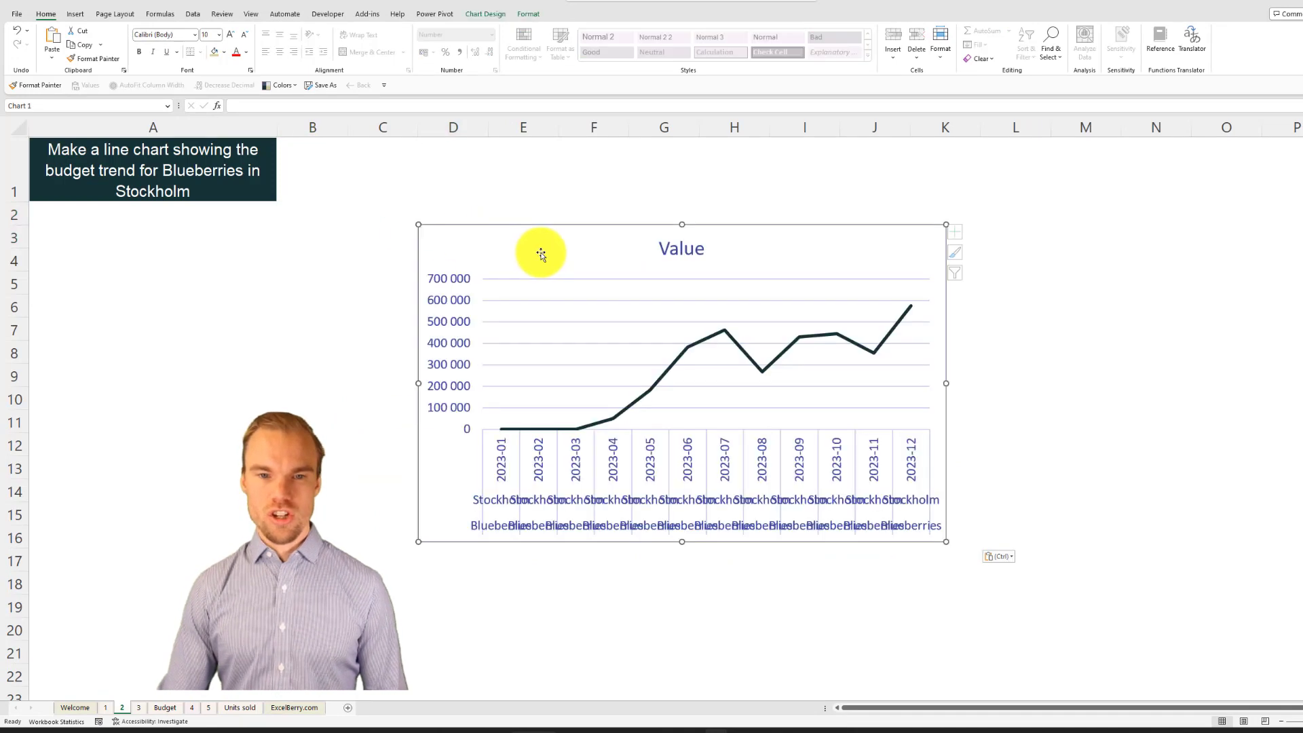
# Step: Place the chart directly below the task text on sheet 2 and enlarge it to span about columns A to K, rows 2 to 19
pyautogui.moveTo(541, 254); pyautogui.dragTo(166, 248)
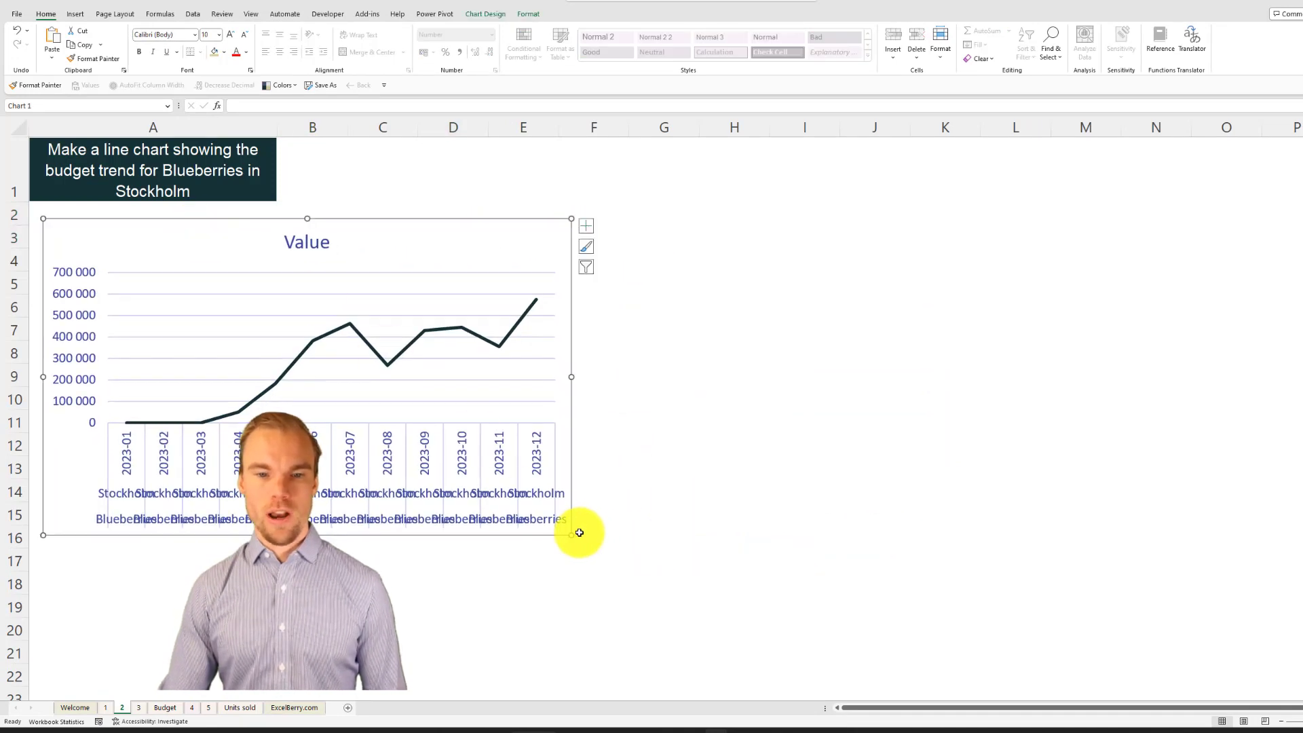
pyautogui.moveTo(580, 536); pyautogui.dragTo(984, 619)
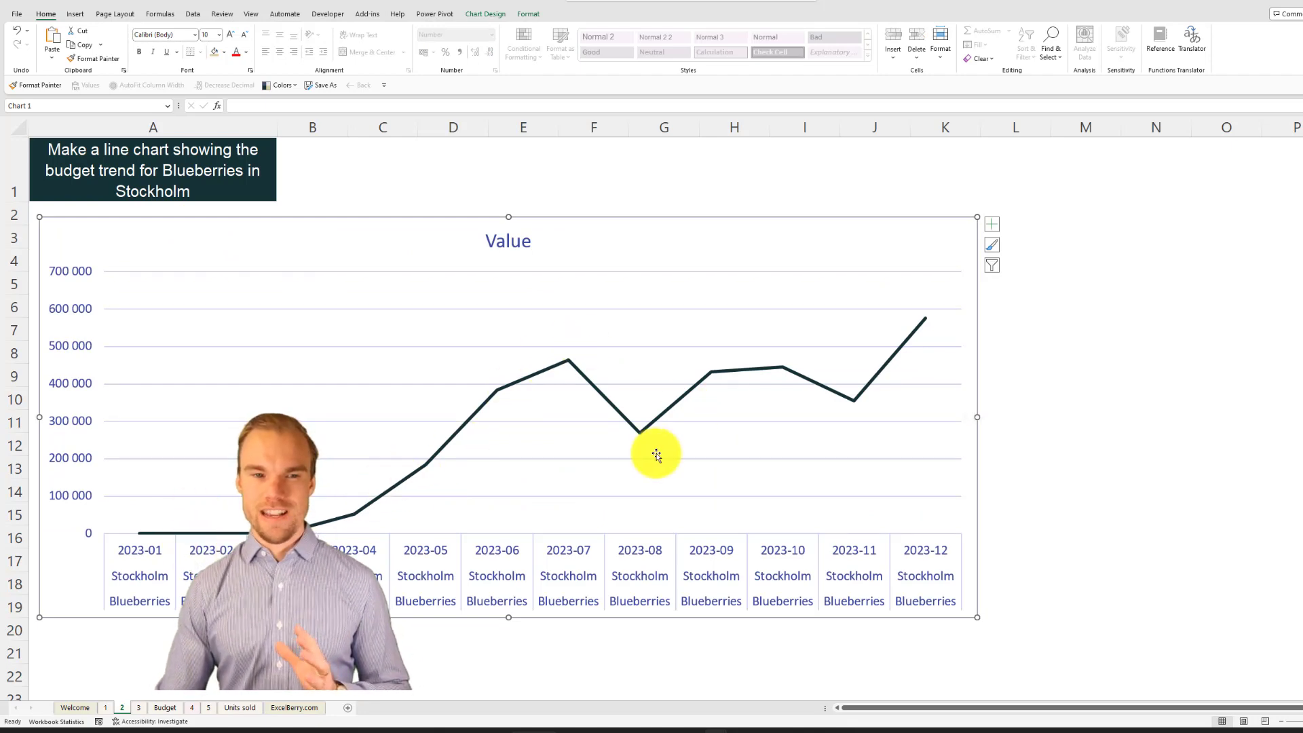
pyautogui.moveTo(916, 332)
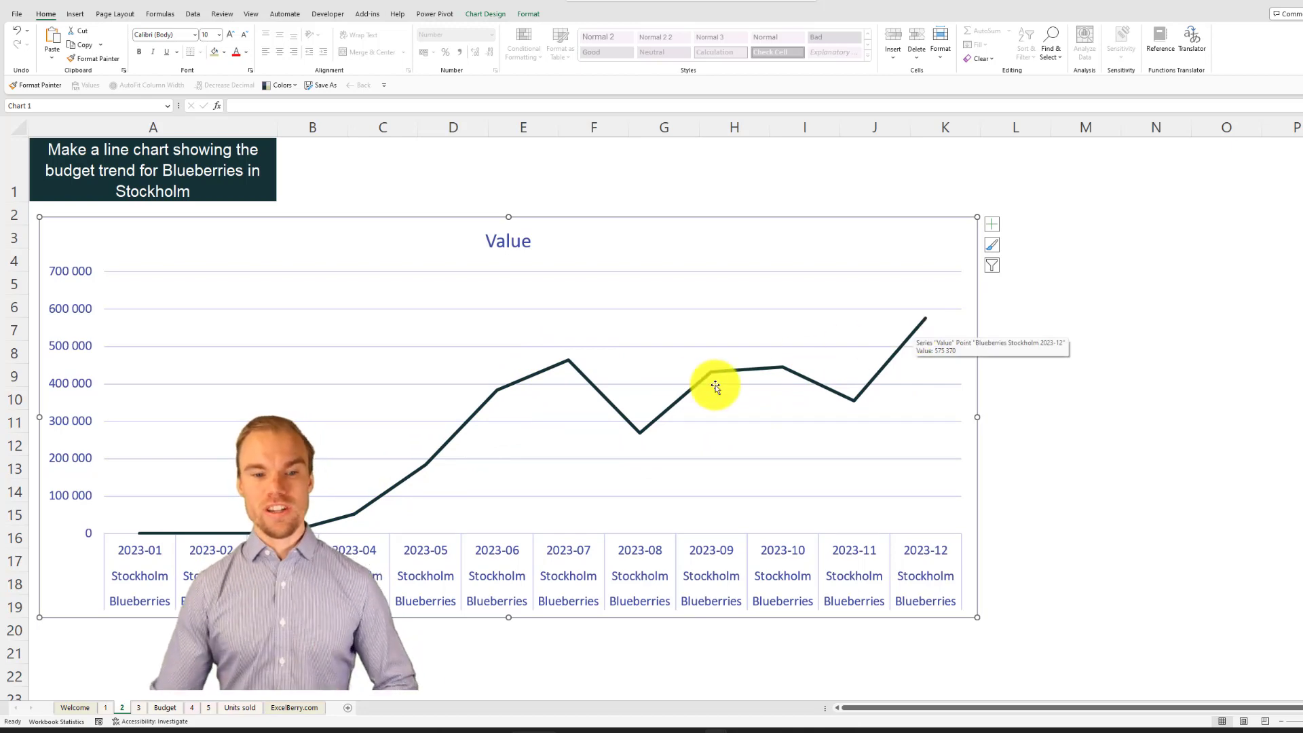
# Step: Check the PivotTable task on sheet 3, and clear all filters from the Budget table
pyautogui.click(139, 707)
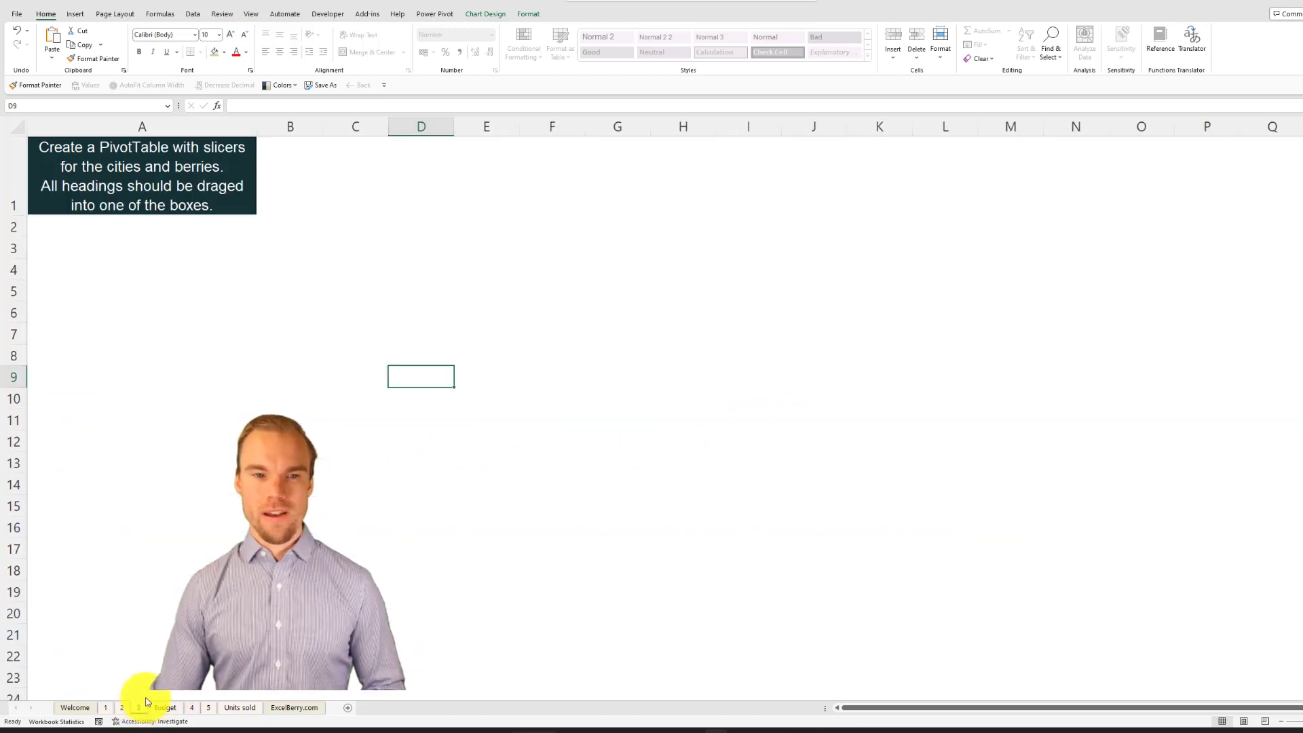
pyautogui.click(261, 249)
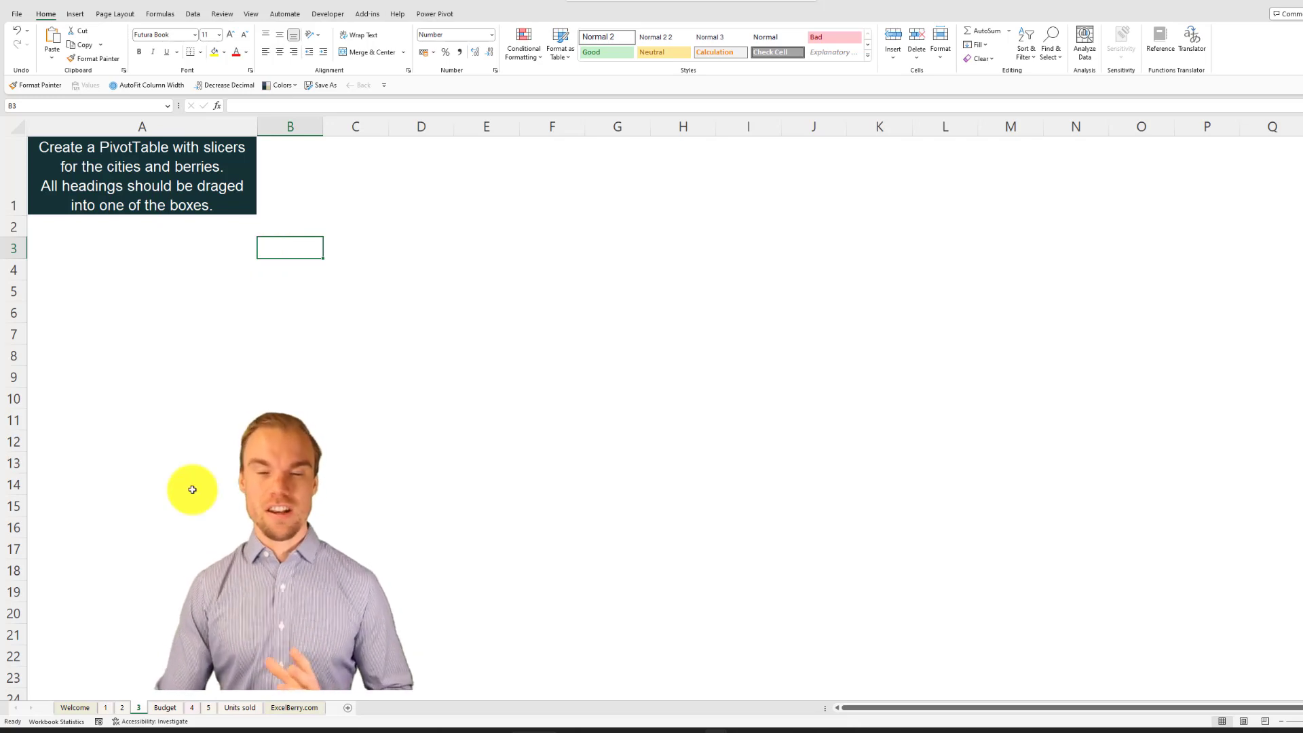
pyautogui.click(166, 710)
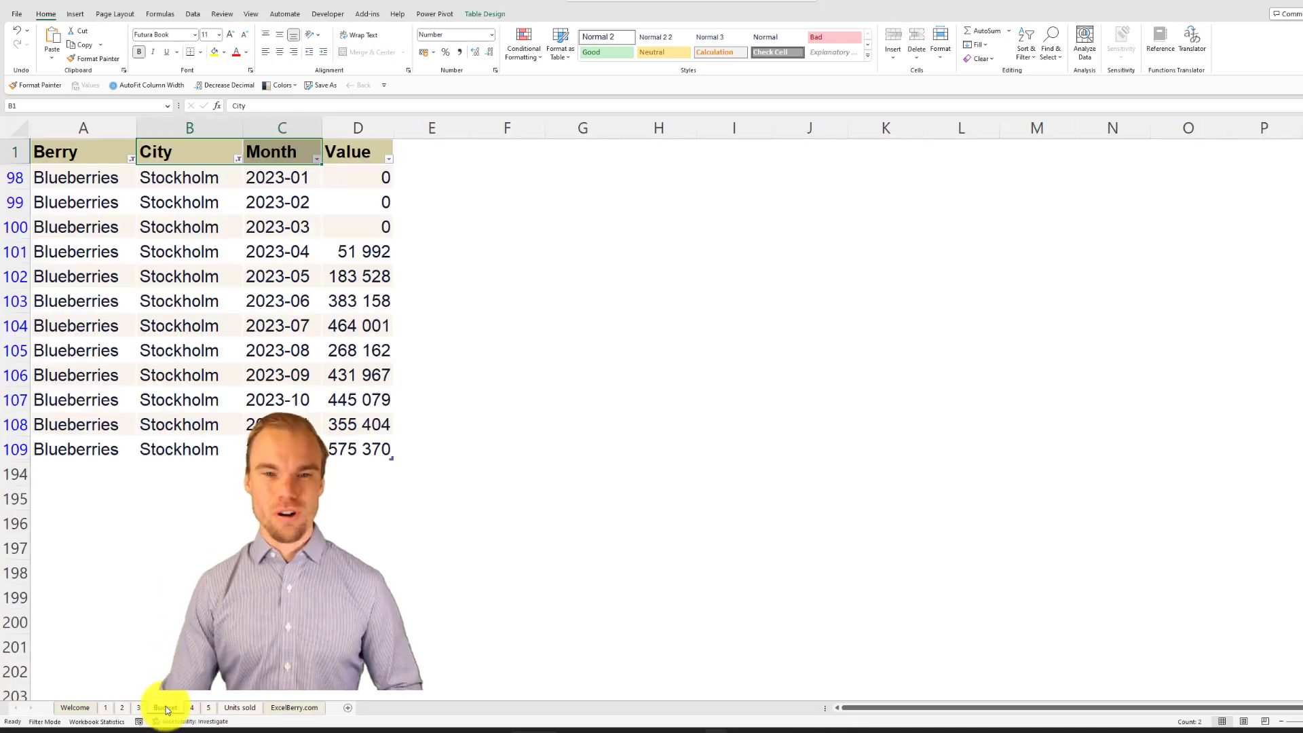
pyautogui.click(380, 203)
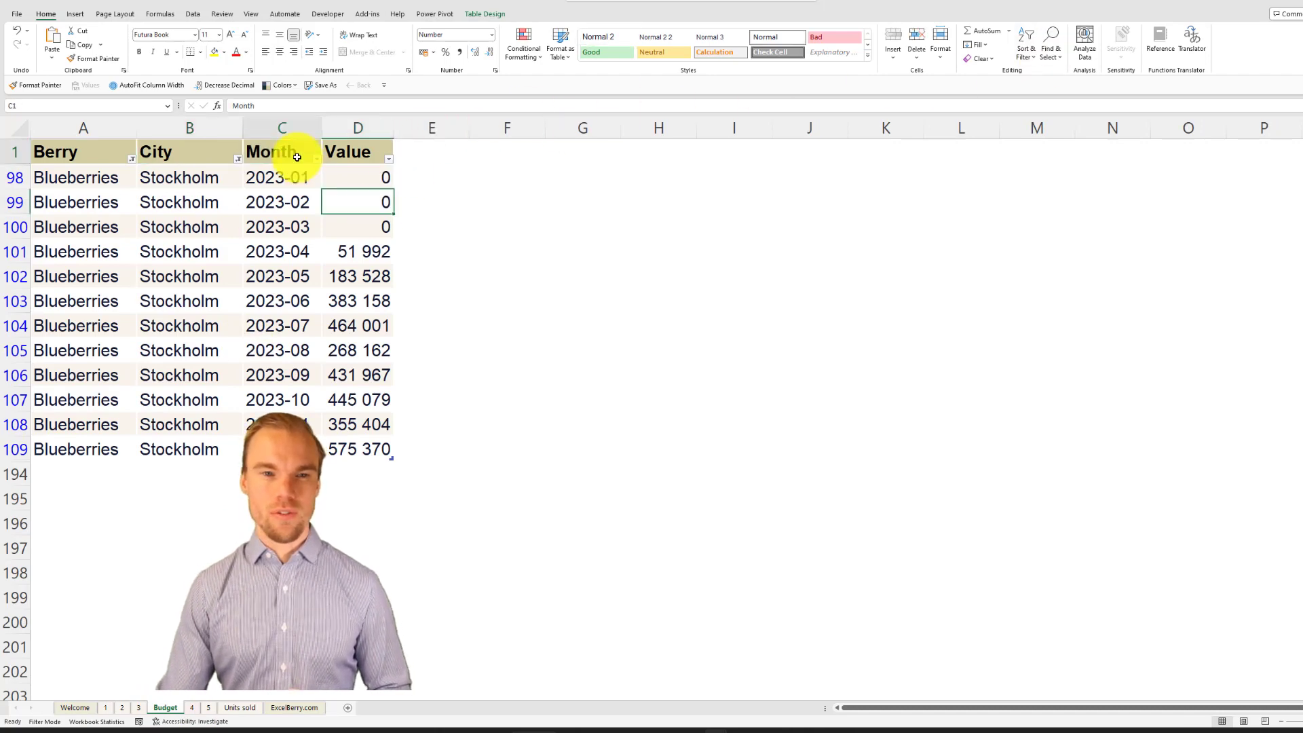
pyautogui.moveTo(297, 156); pyautogui.dragTo(88, 154)
pyautogui.click(1018, 54)
pyautogui.click(1041, 135)
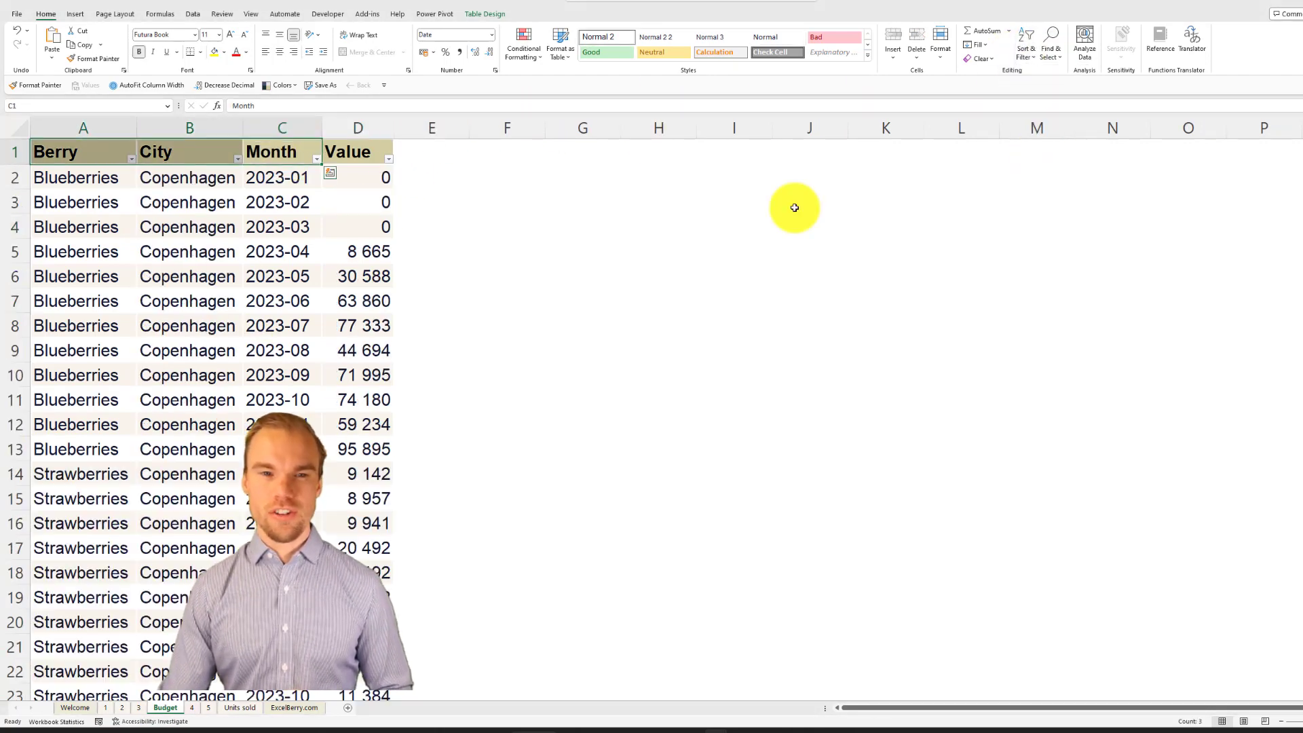
# Step: Create a PivotTable from the Budget data in Table2, placed on the existing sheet 3 at cell B3
pyautogui.click(229, 232)
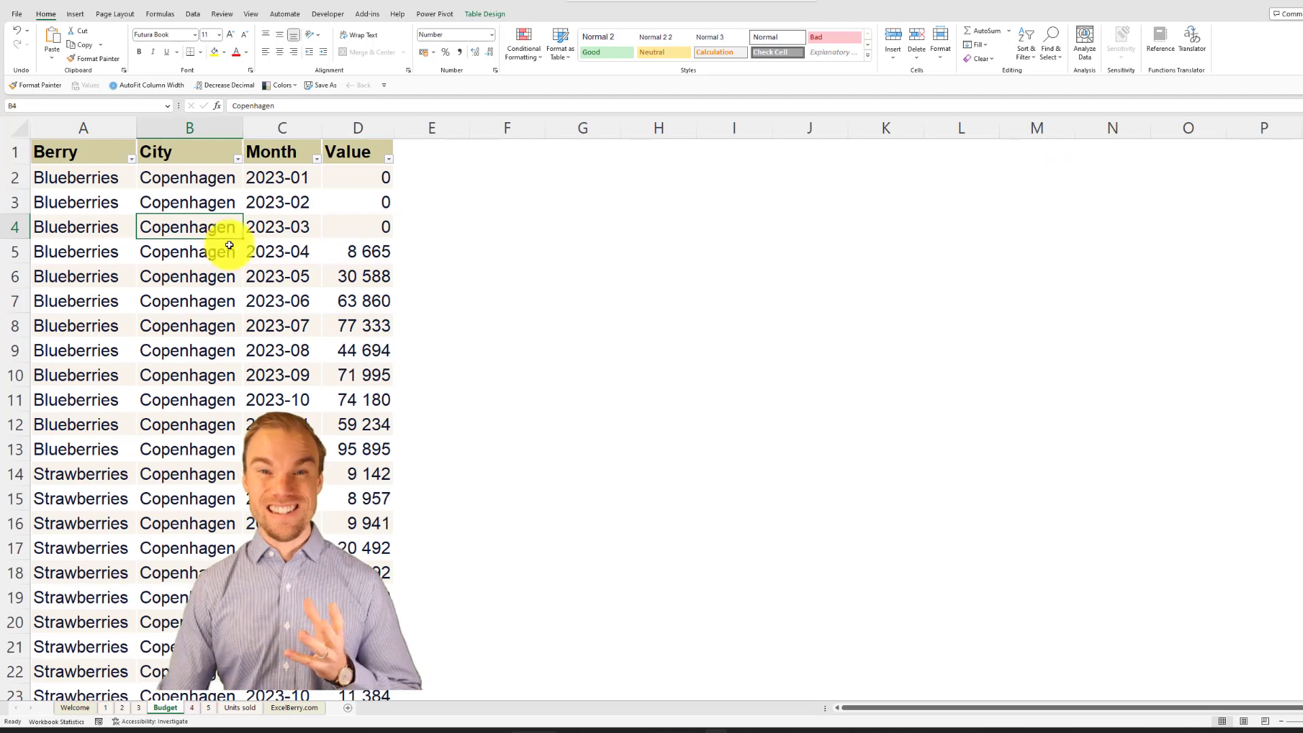
pyautogui.click(76, 14)
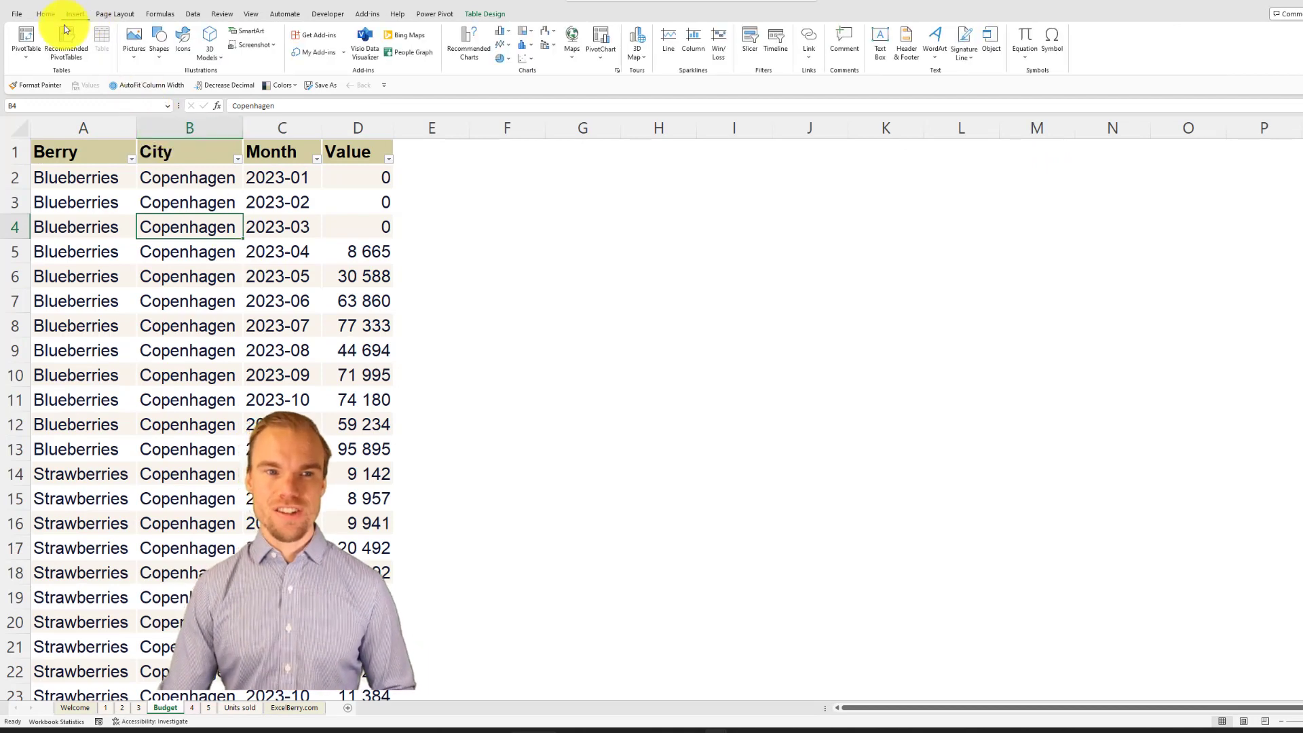
pyautogui.click(27, 42)
pyautogui.click(48, 74)
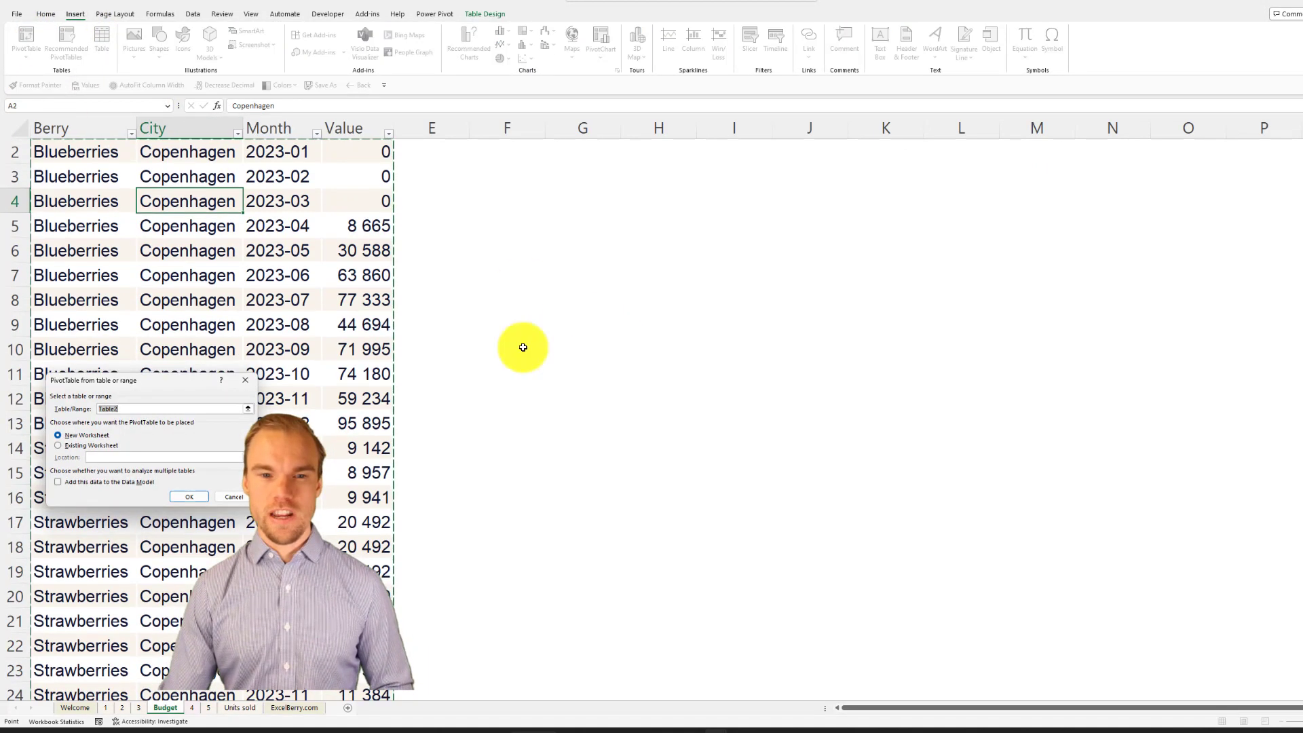
pyautogui.click(67, 446)
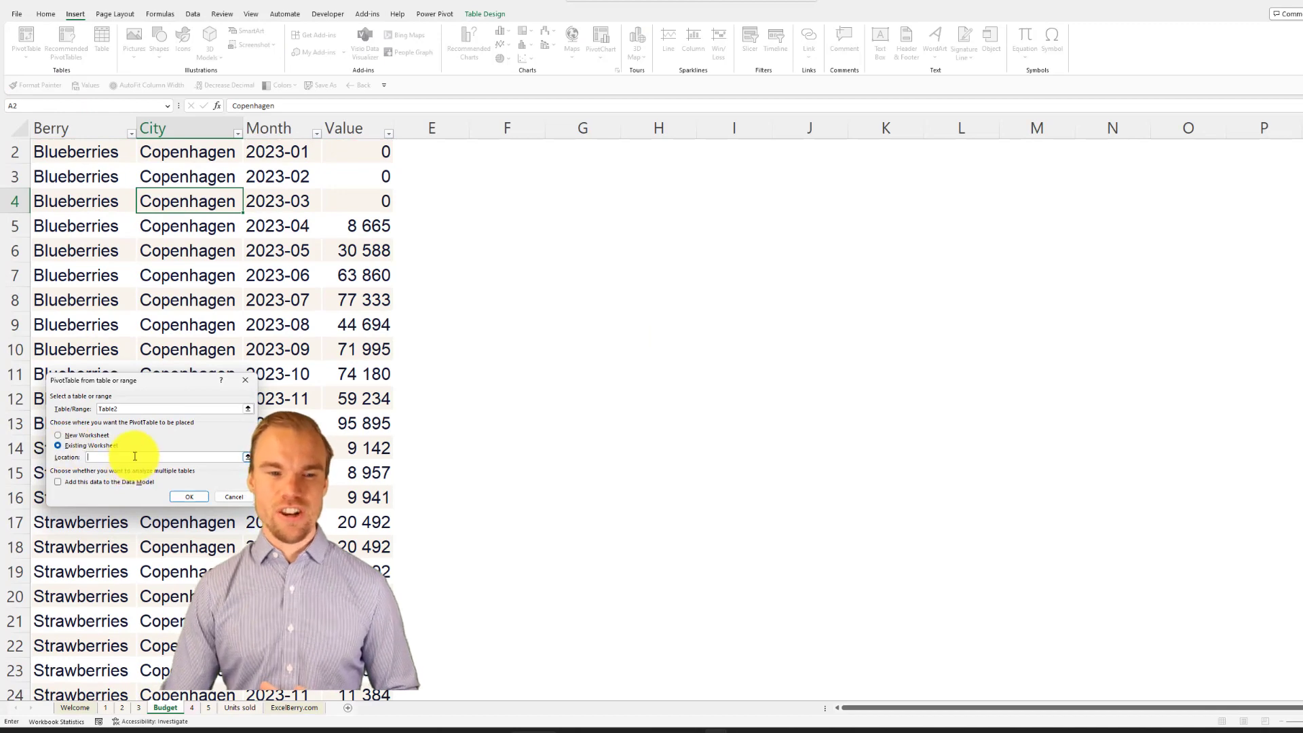
pyautogui.click(138, 707)
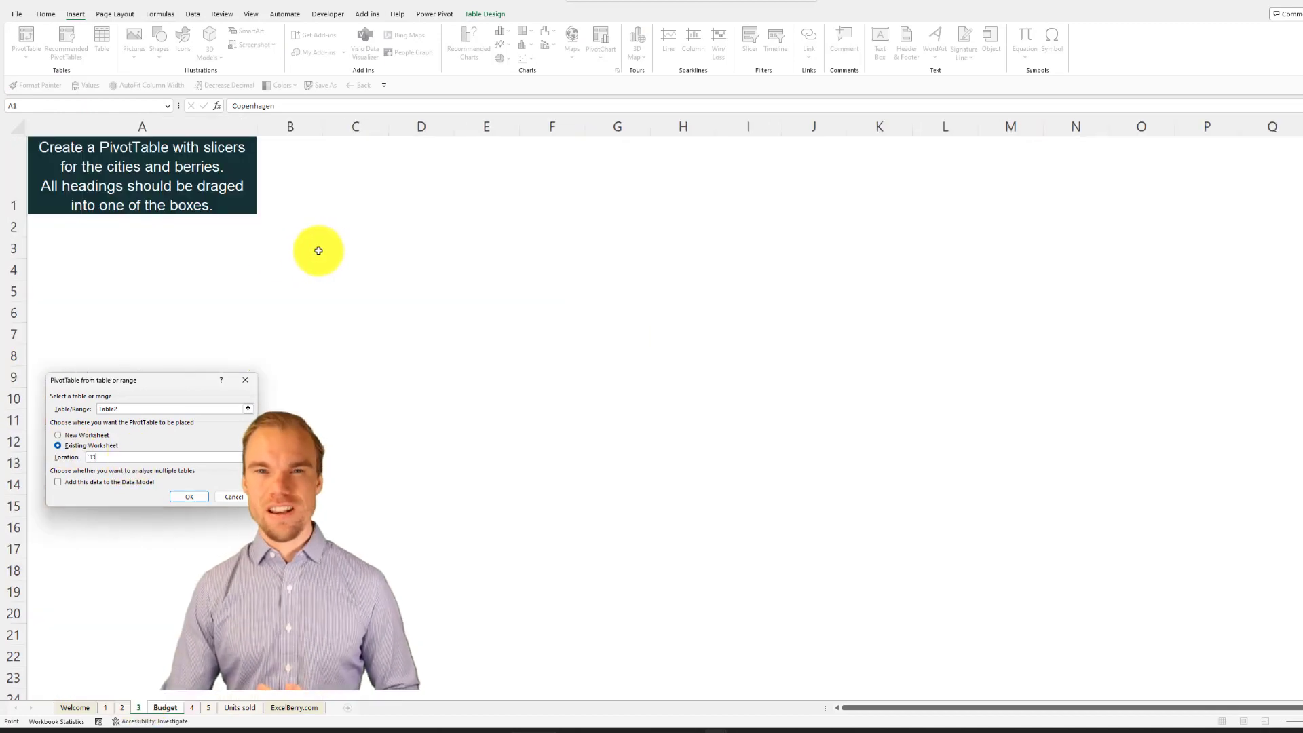
pyautogui.click(312, 250)
pyautogui.click(190, 496)
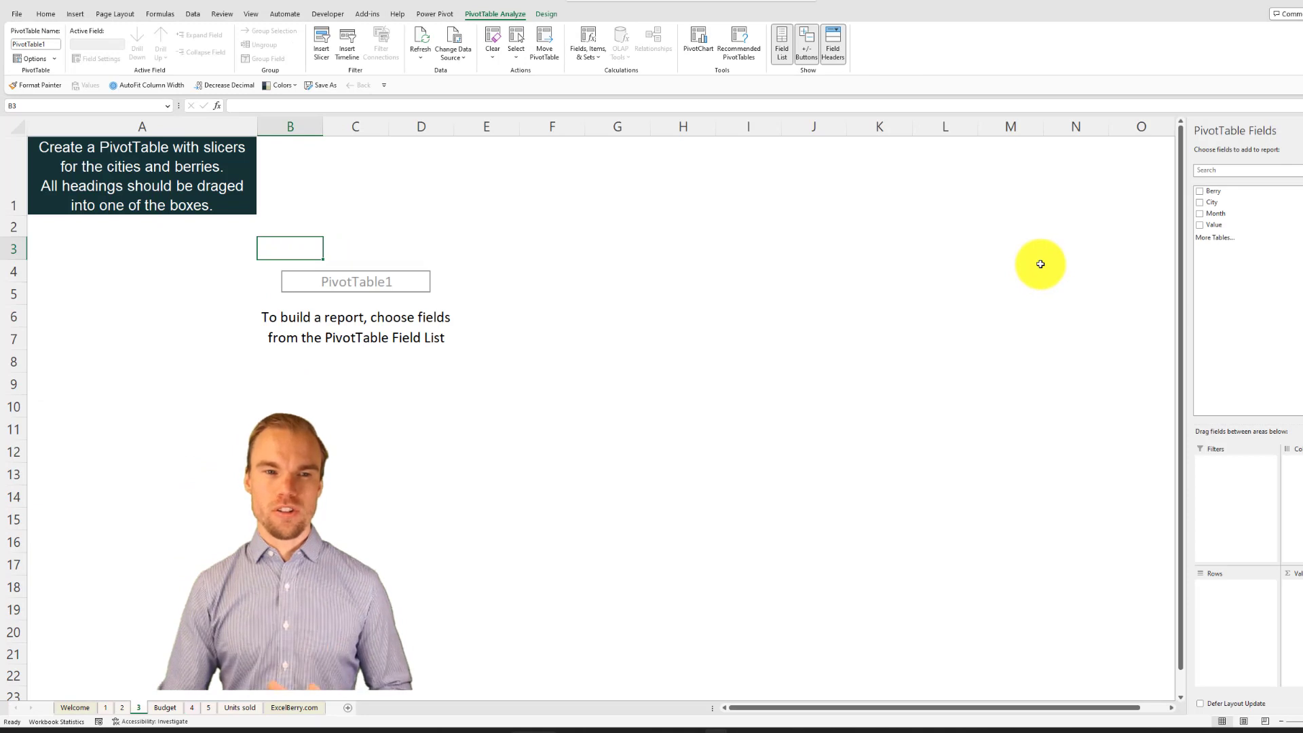
# Step: Add Berry, City and Month as row fields and Value as a summed value field in the PivotTable
pyautogui.click(1200, 191)
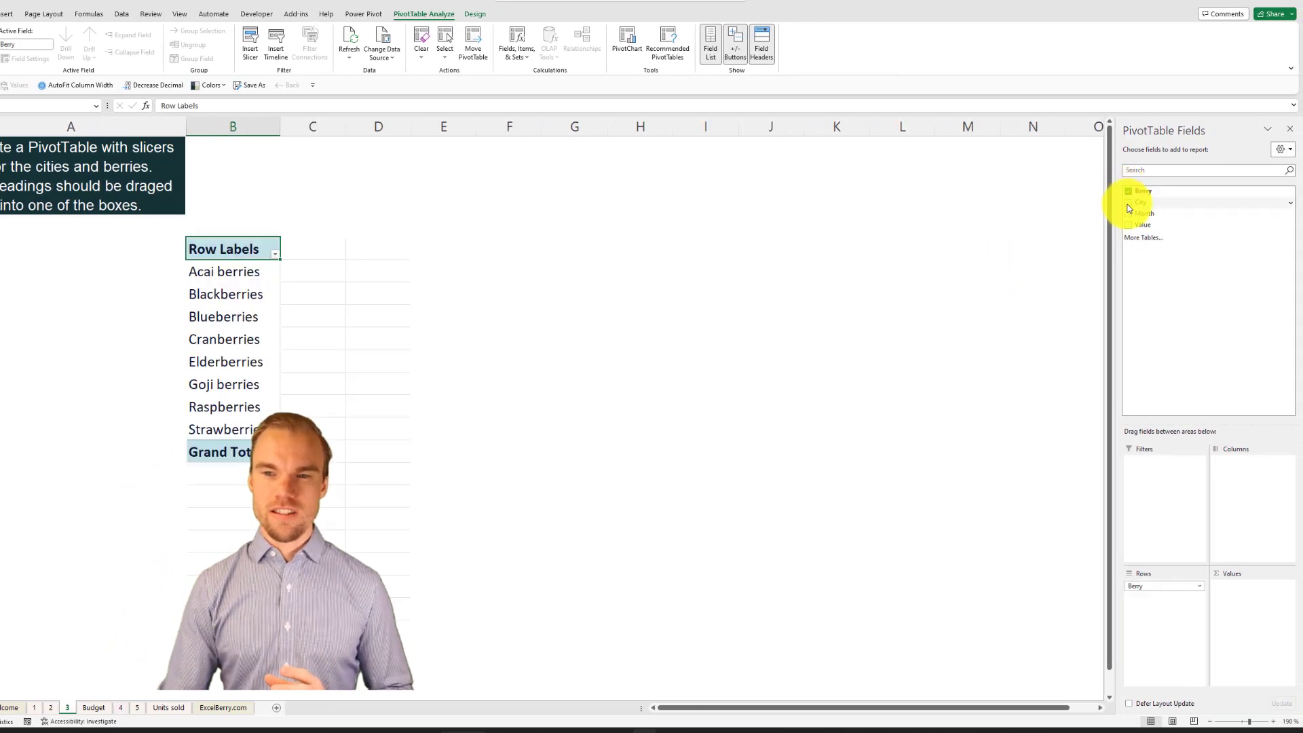
pyautogui.click(1129, 202)
pyautogui.click(1128, 213)
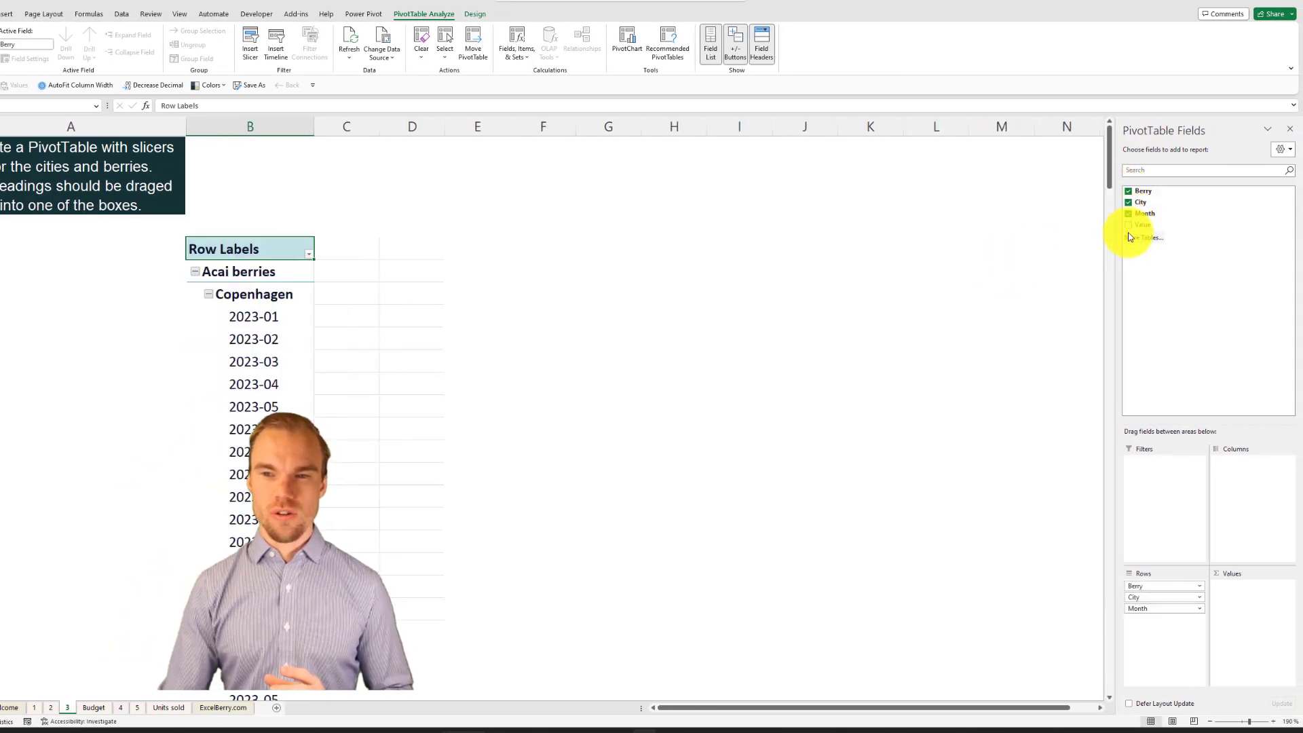
pyautogui.click(1129, 225)
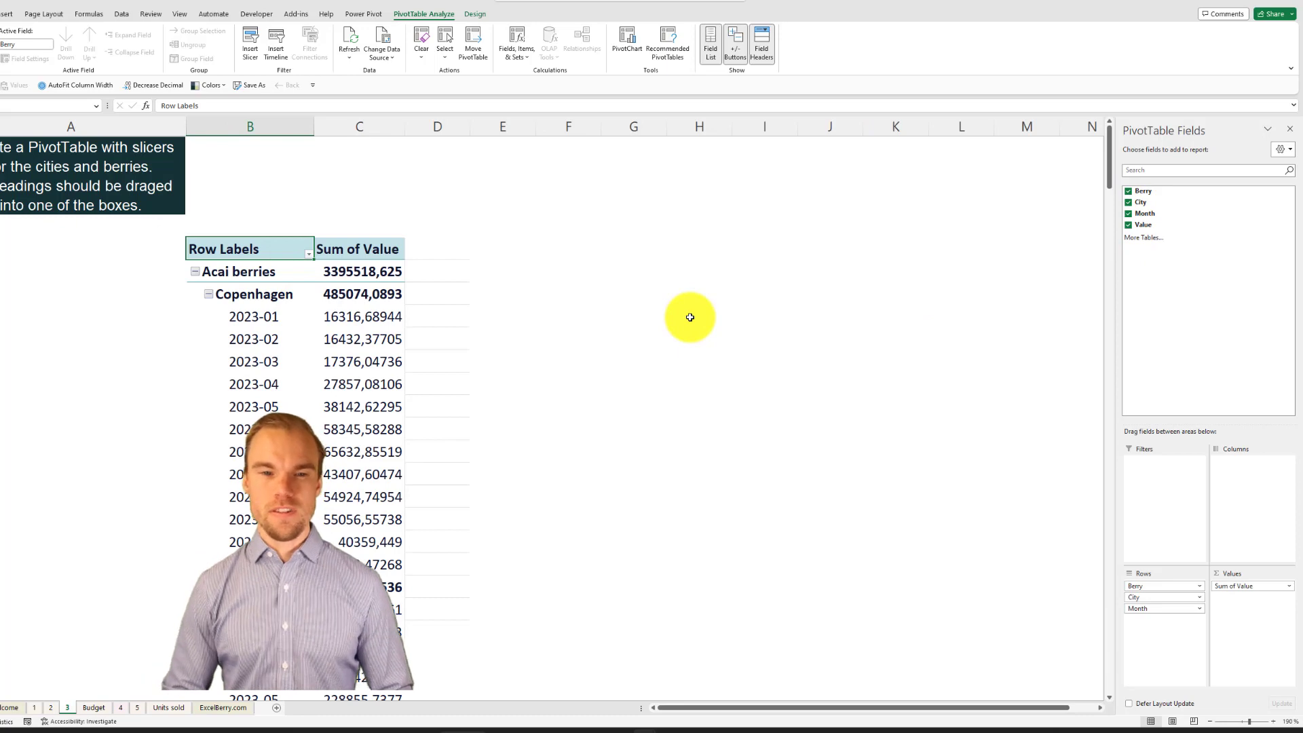
# Step: Move the Month field from the PivotTable's rows to its columns
pyautogui.scroll(-15, 461, 323)
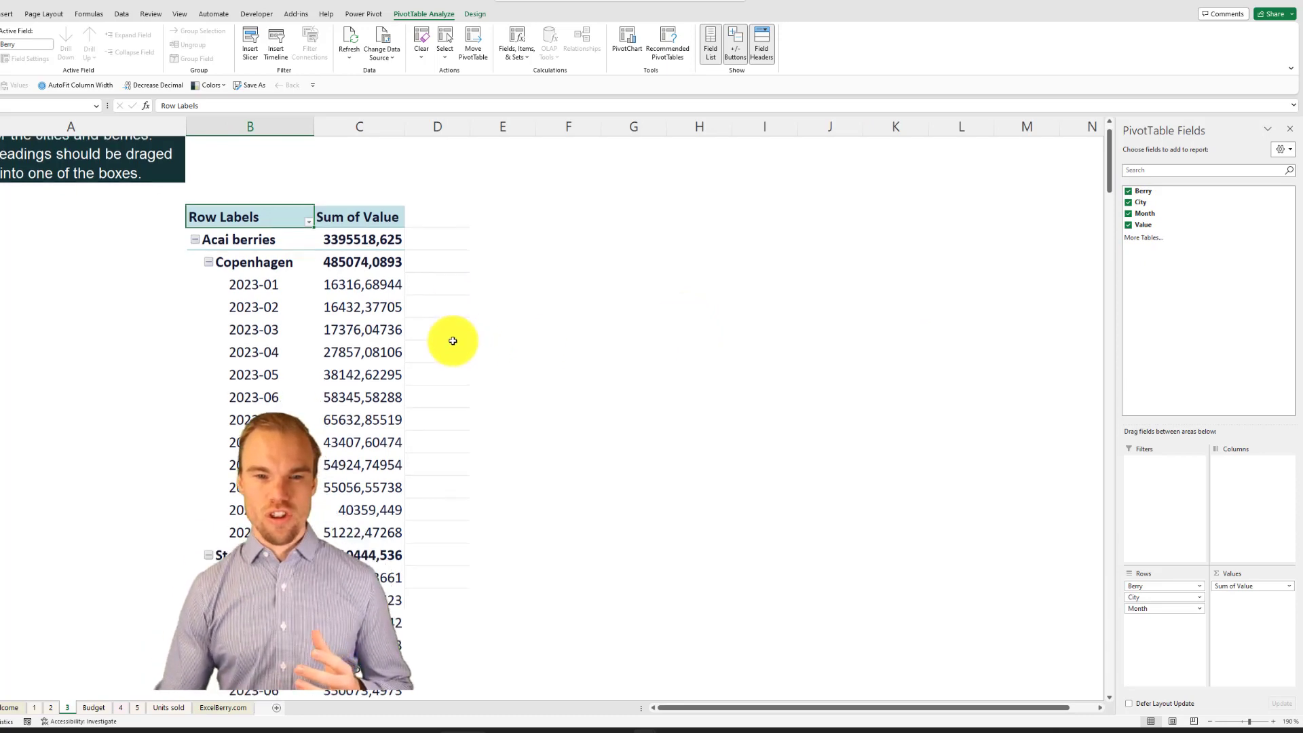
pyautogui.scroll(-20, 461, 322)
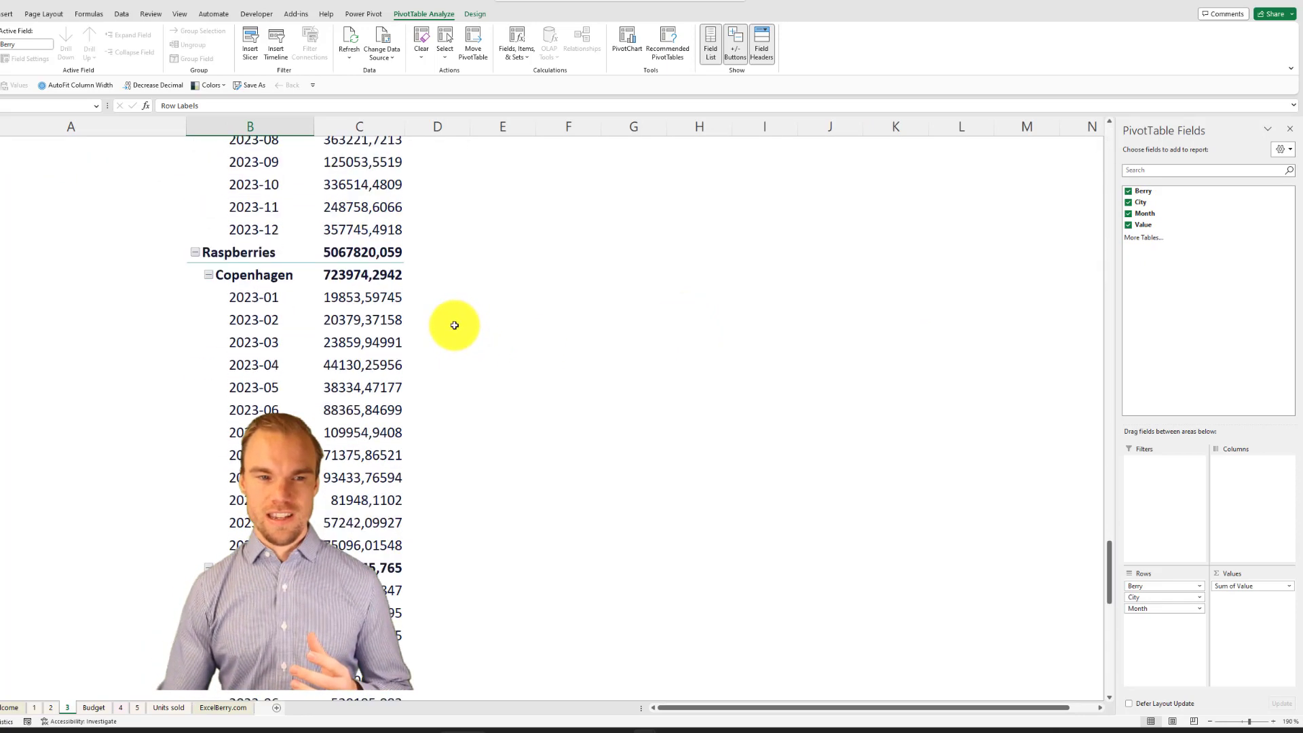
pyautogui.scroll(20, 453, 318)
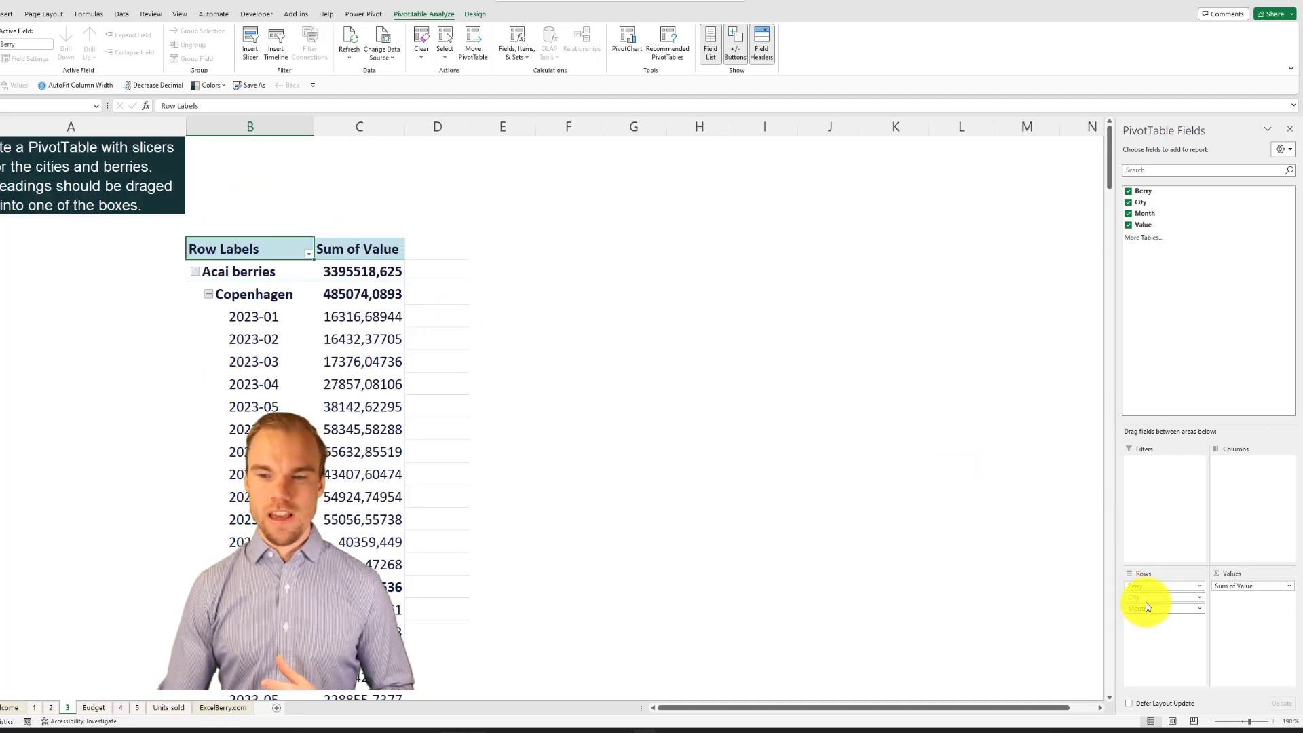
pyautogui.moveTo(1148, 611); pyautogui.dragTo(1236, 495)
pyautogui.scroll(-4, 902, 372)
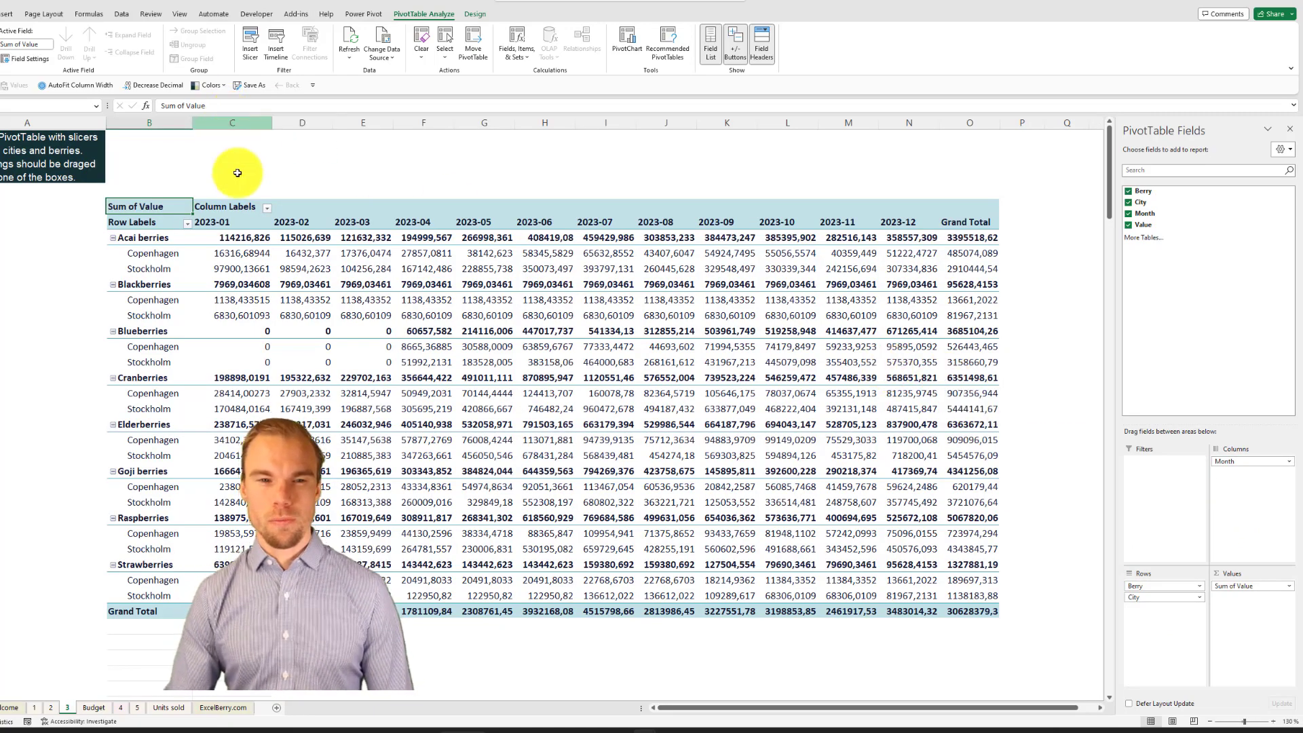
# Step: Format all PivotTable values as numbers with thousands separators and no decimal places
pyautogui.moveTo(232, 238); pyautogui.dragTo(978, 606)
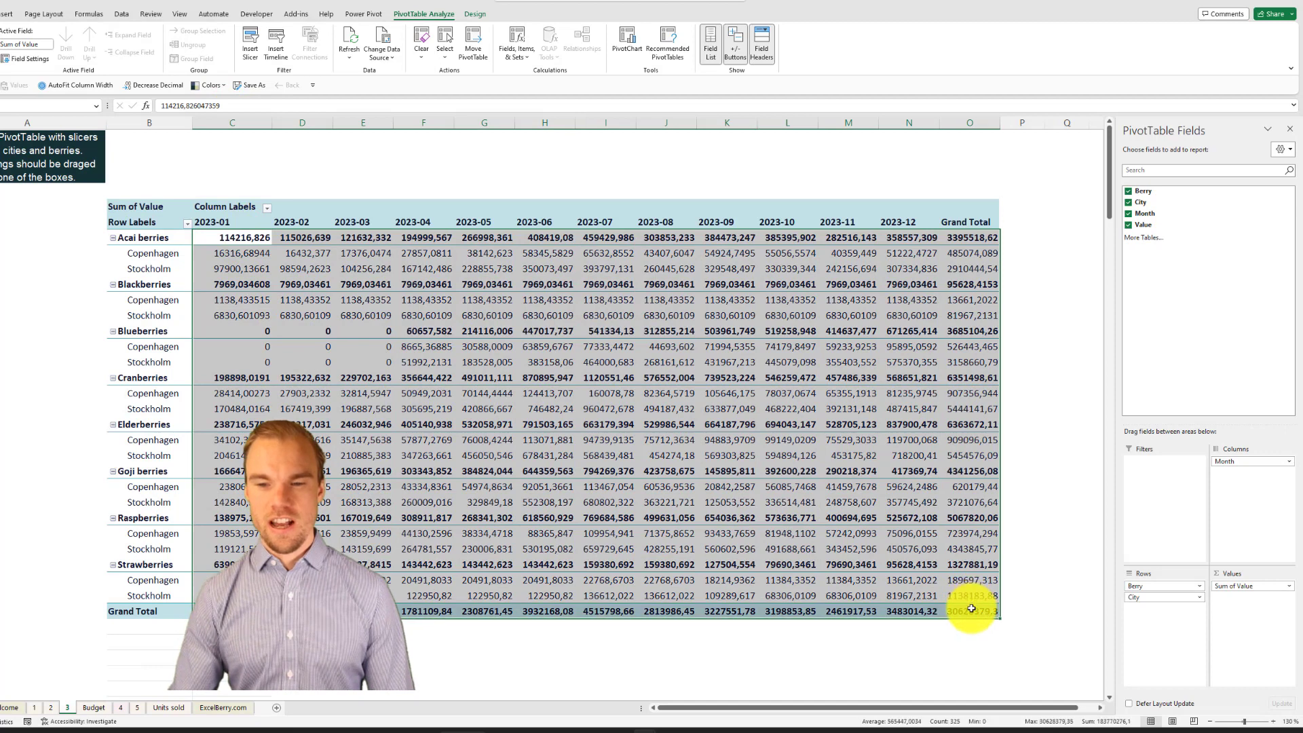
pyautogui.hotkey('ctrl', 'shift', '1')
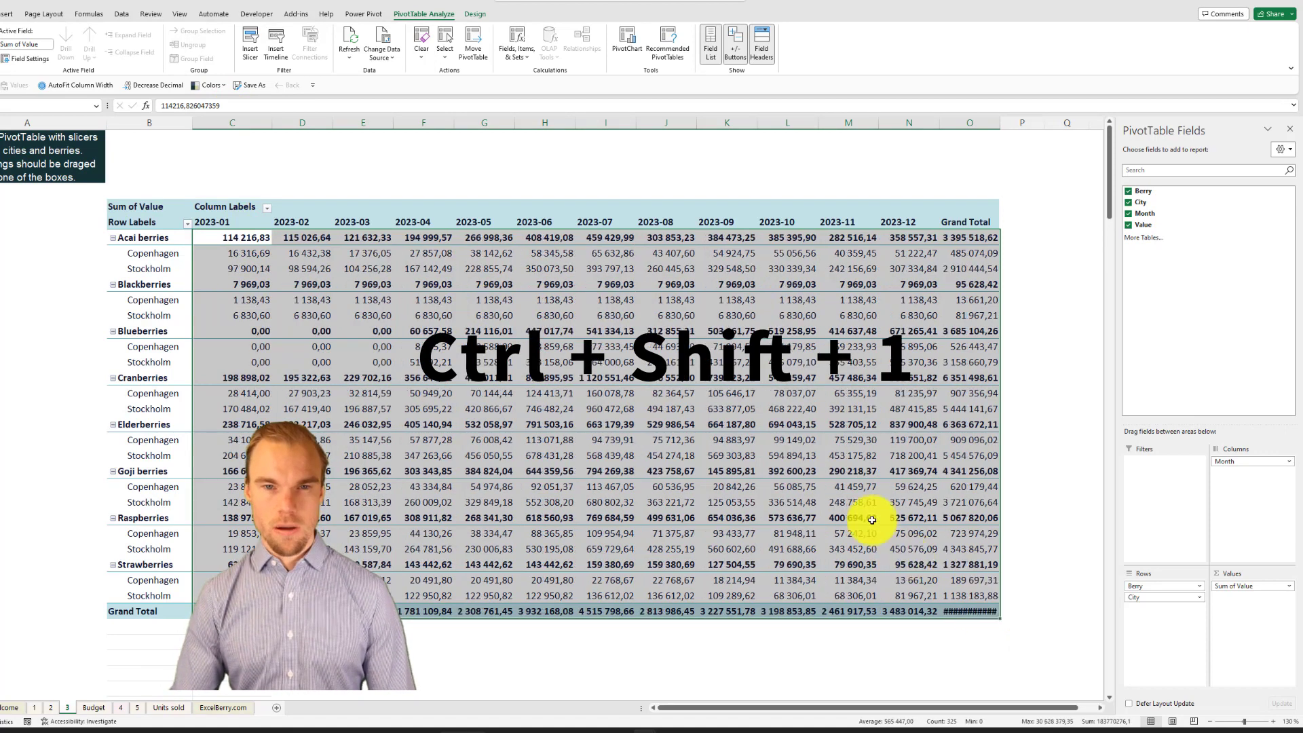
pyautogui.click(4, 14)
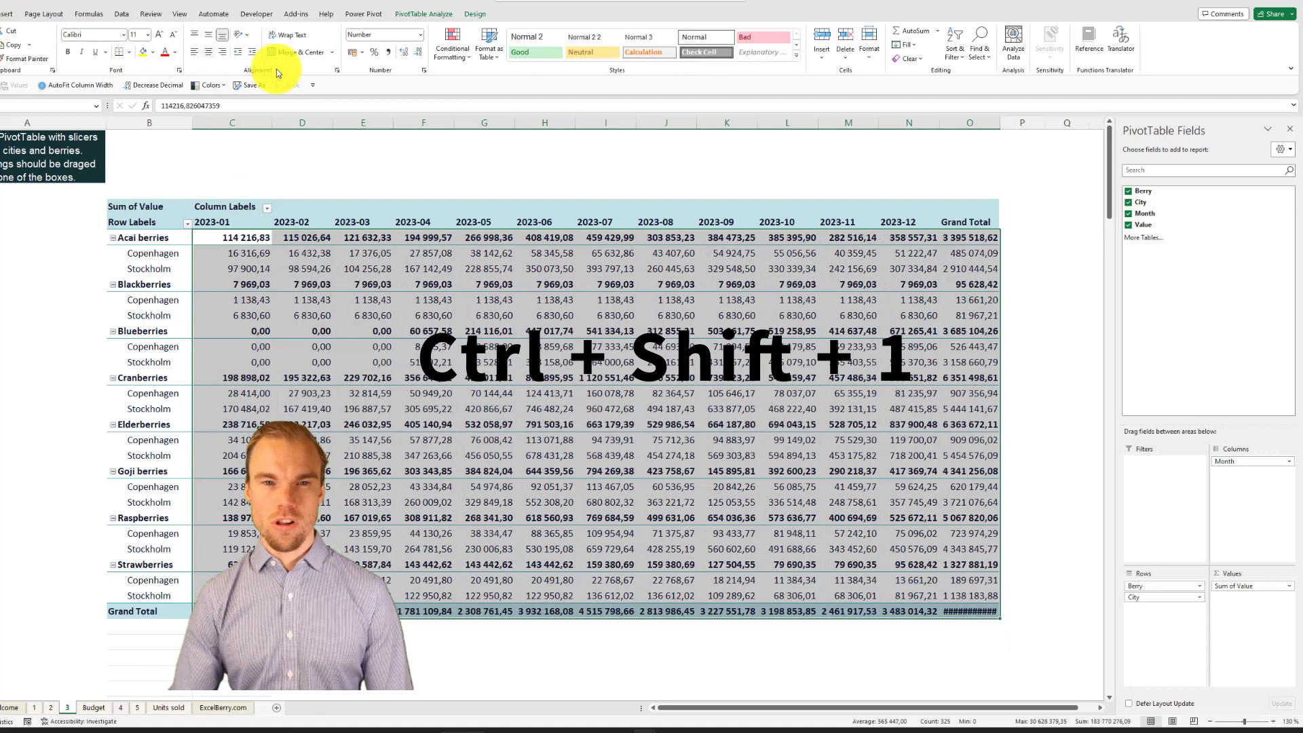
pyautogui.click(420, 53)
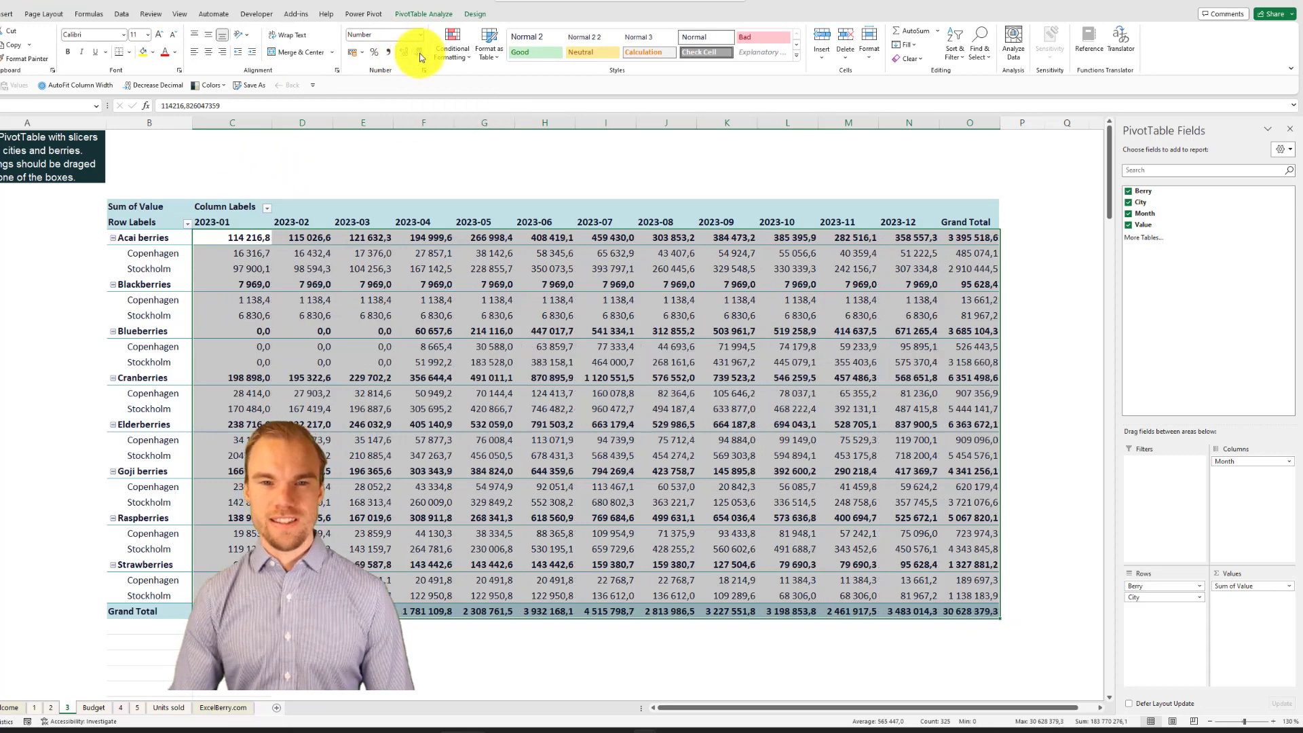
pyautogui.click(420, 53)
pyautogui.click(544, 409)
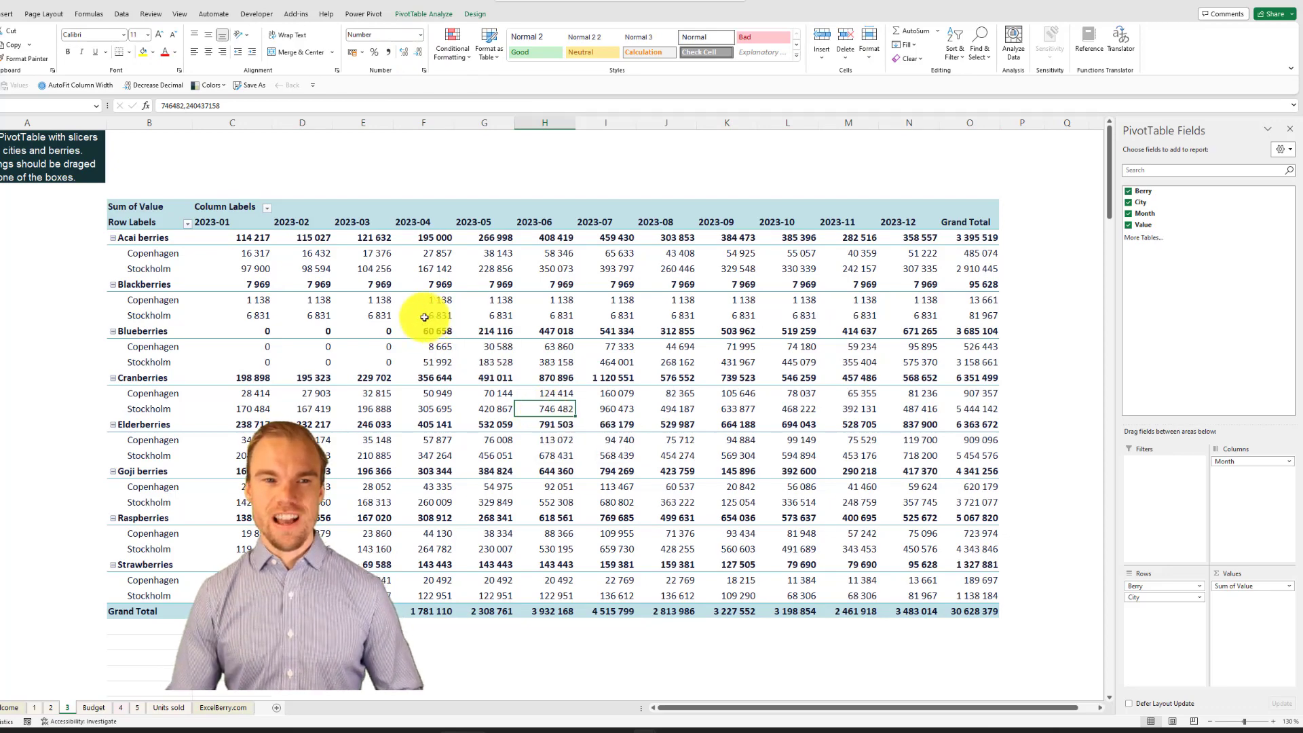
# Step: Insert Berry and City slicers for the PivotTable and place them in column A, with City above Berry
pyautogui.click(382, 274)
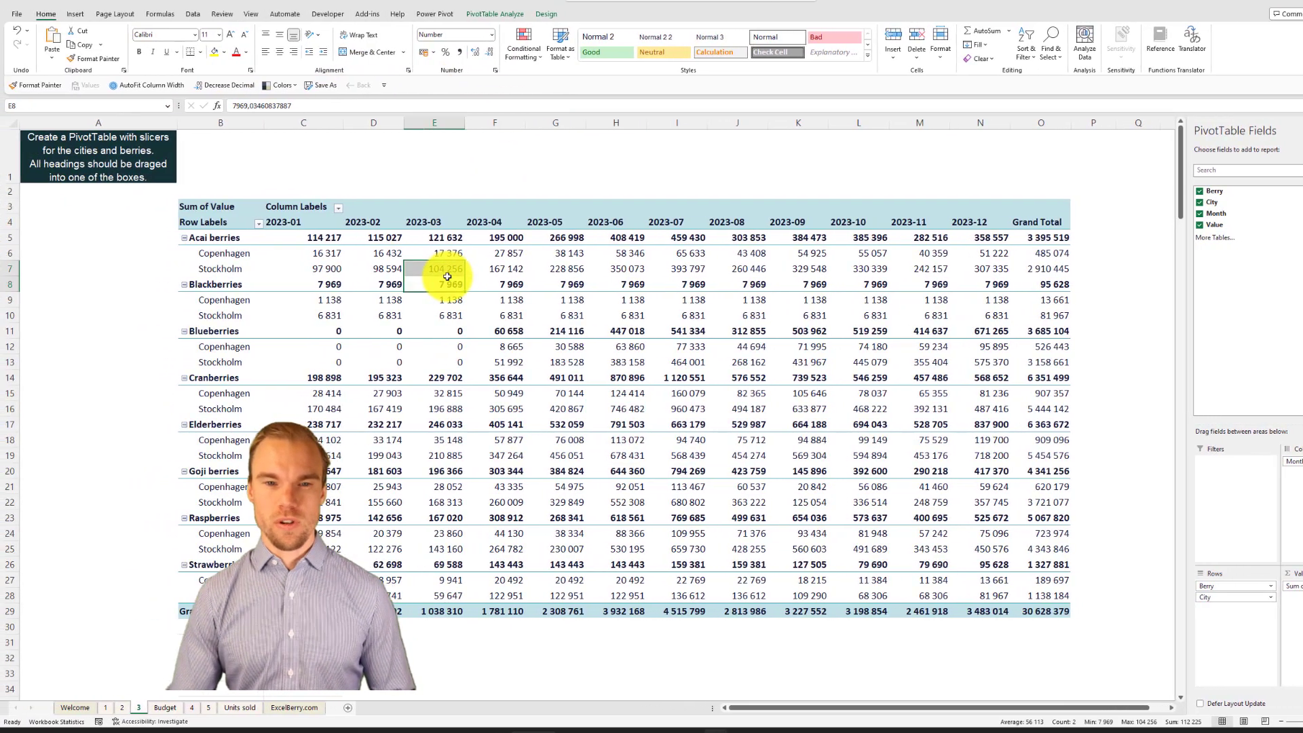
pyautogui.click(503, 15)
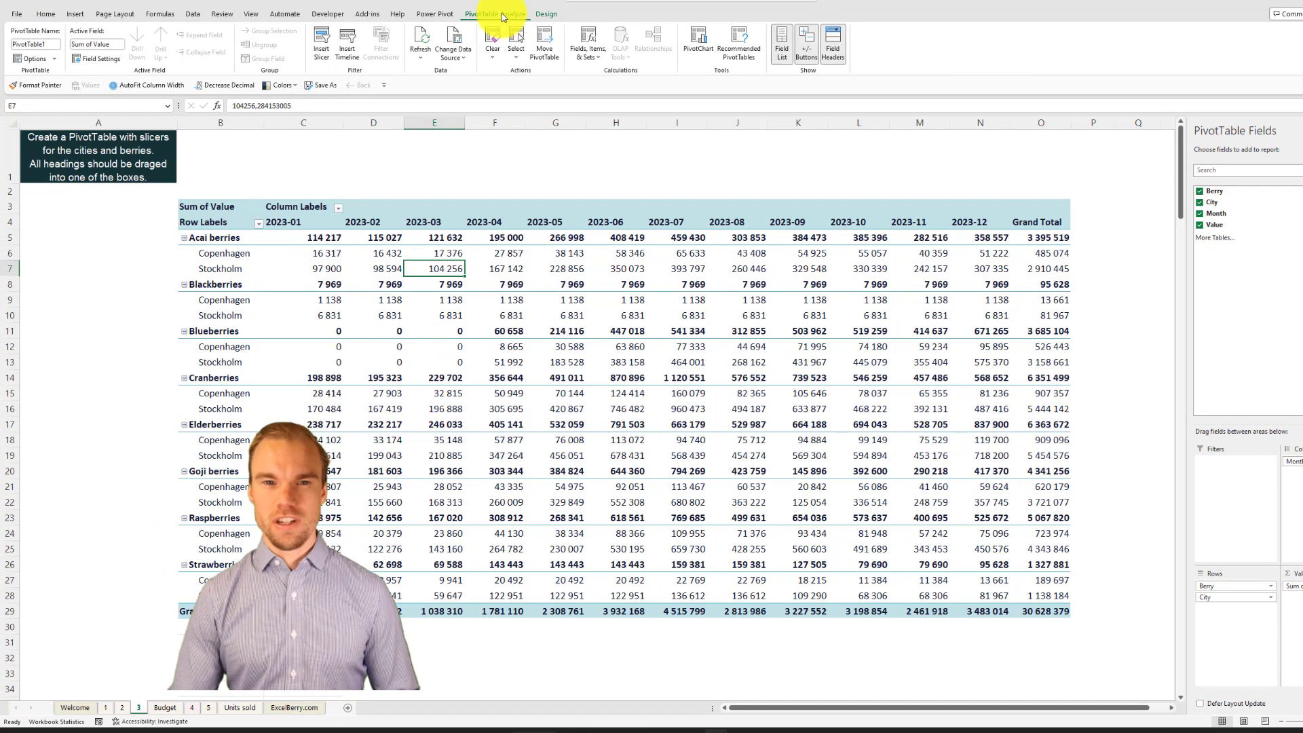
pyautogui.click(321, 42)
pyautogui.click(101, 351)
pyautogui.click(102, 362)
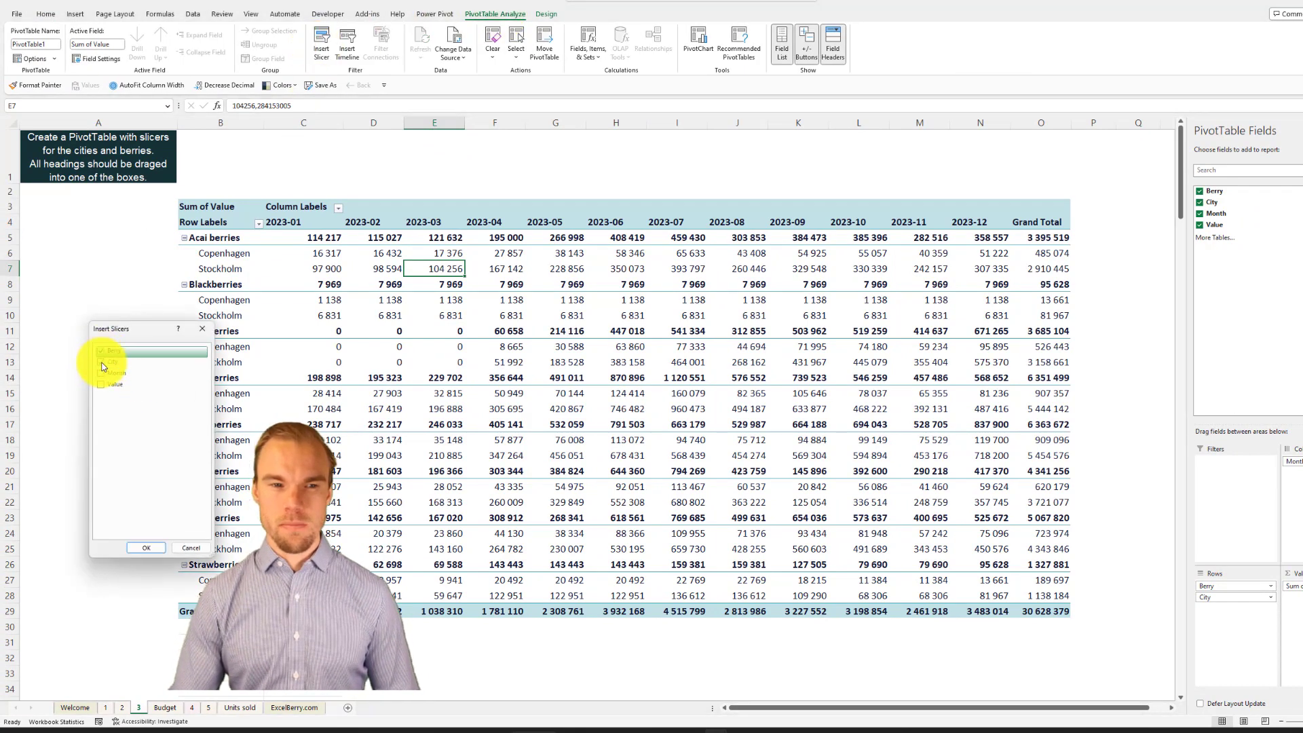
pyautogui.click(151, 548)
pyautogui.moveTo(538, 355); pyautogui.dragTo(87, 211)
pyautogui.moveTo(519, 319); pyautogui.dragTo(79, 407)
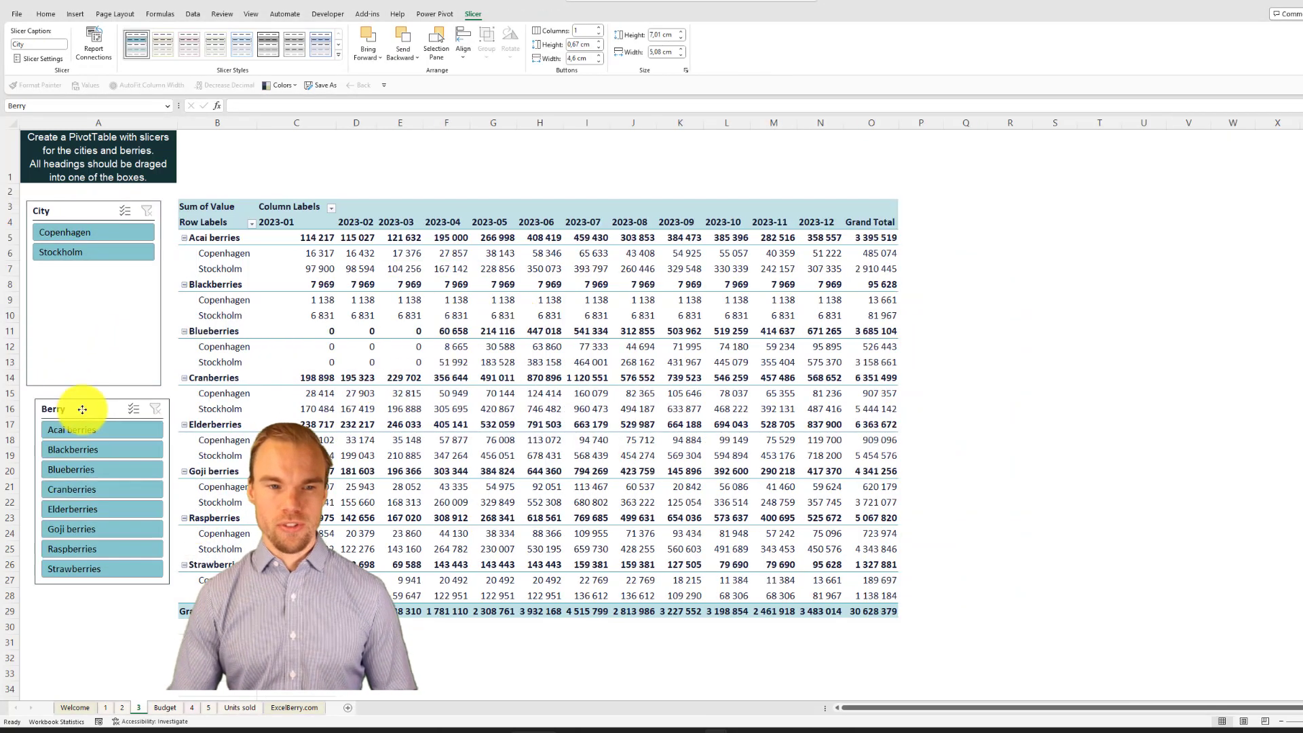
# Step: Test the slicers by filtering to Blackberries and Stockholm, and clear both slicer filters
pyautogui.click(72, 450)
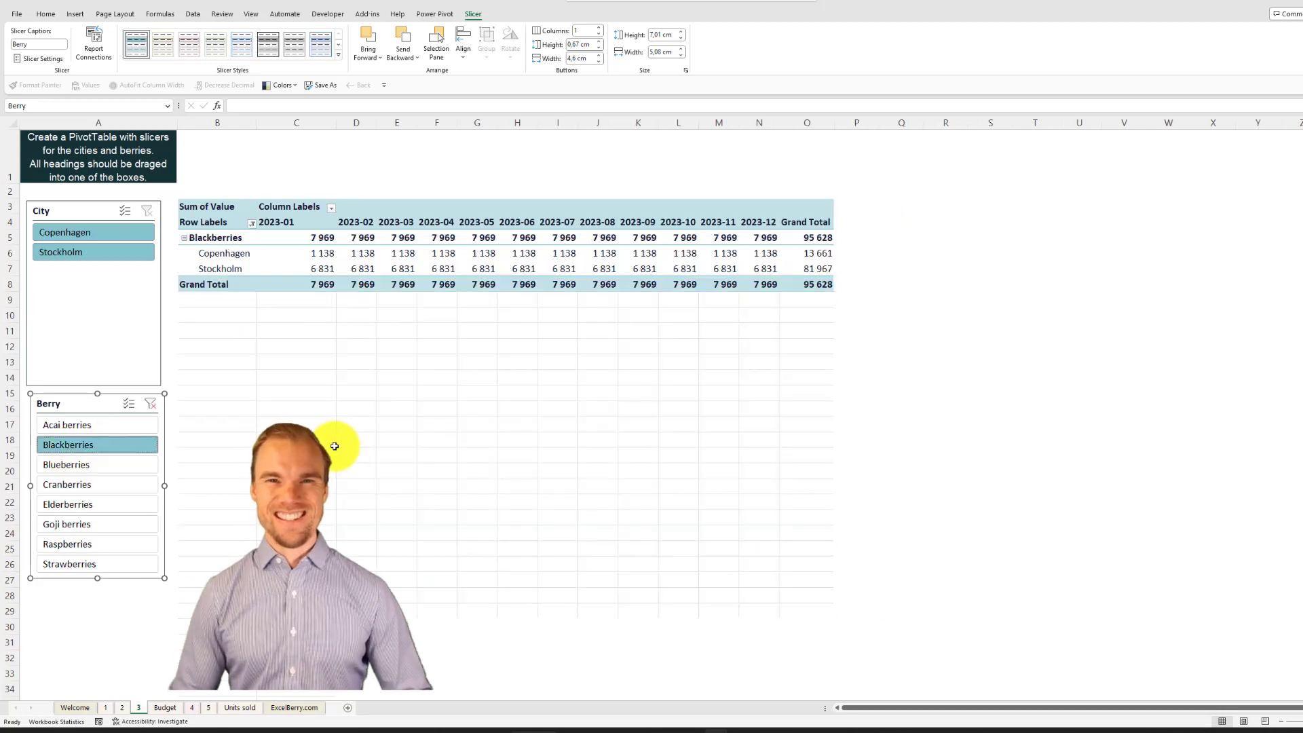
pyautogui.click(82, 258)
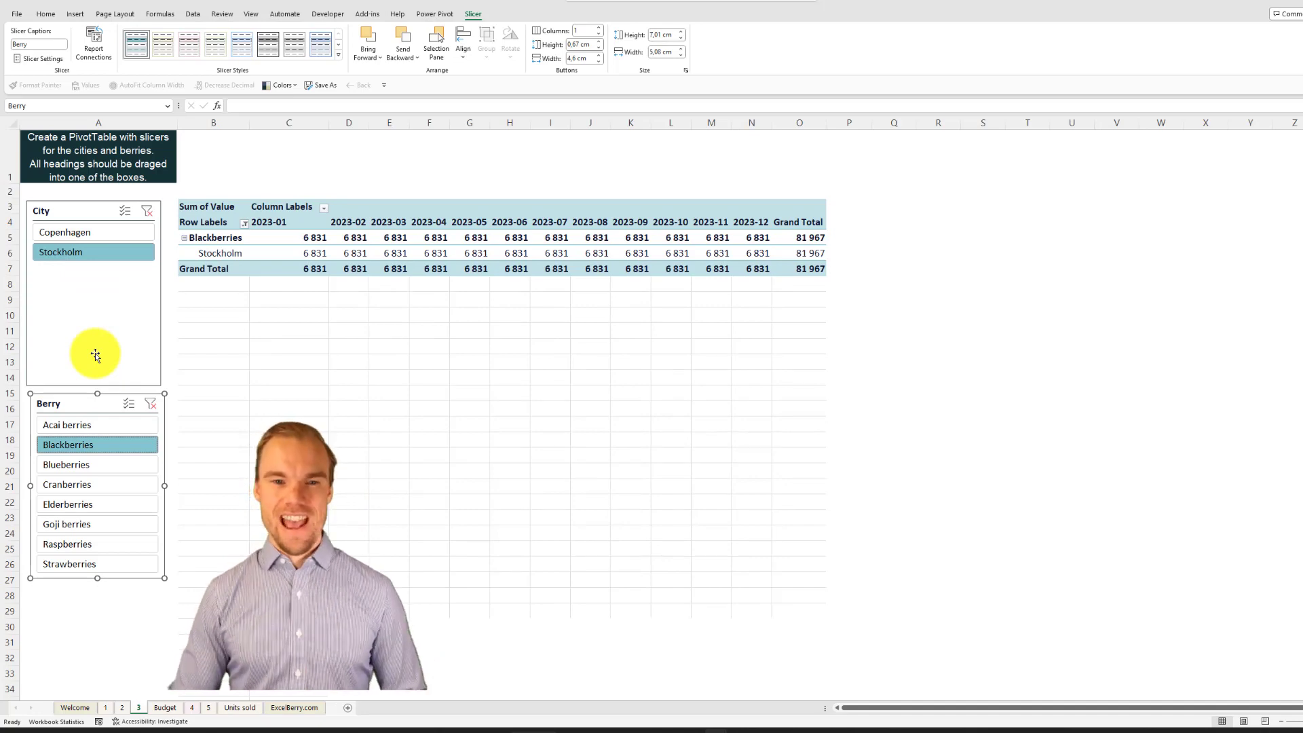
pyautogui.click(150, 404)
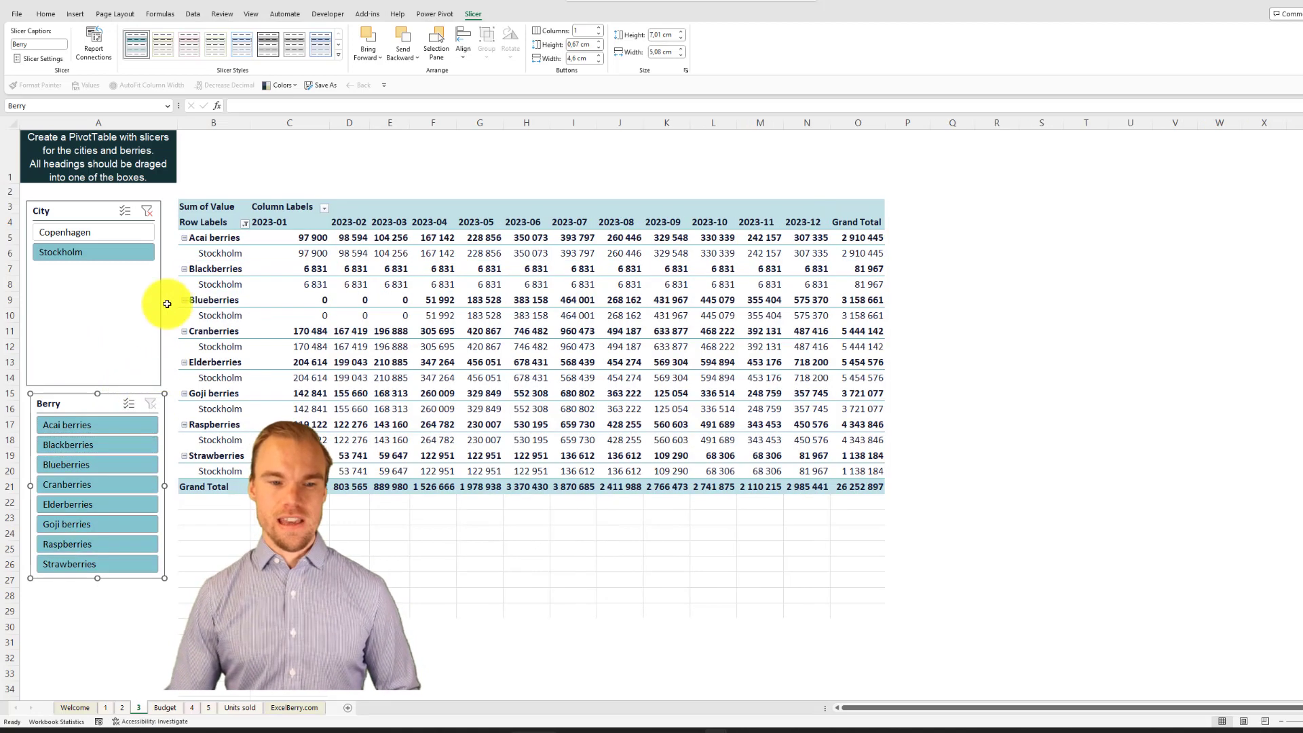
pyautogui.click(147, 211)
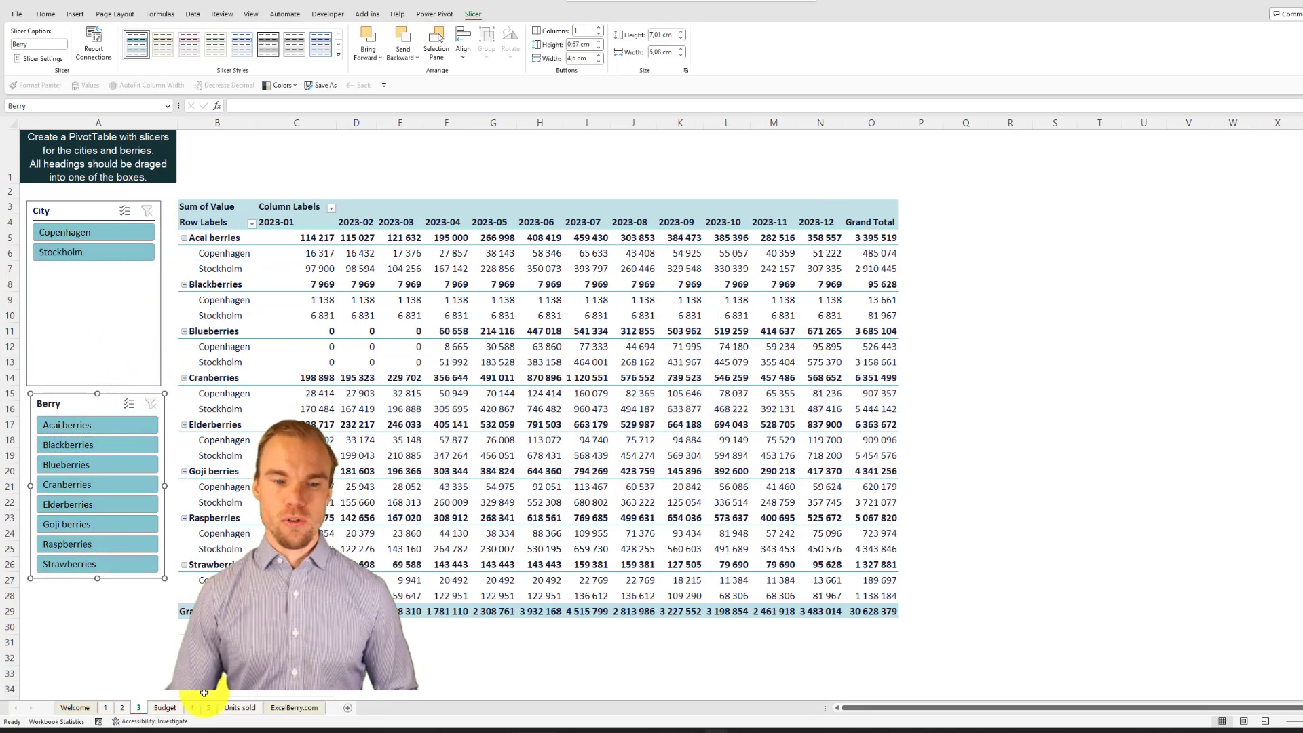
# Step: Open sheet 4, review the amounts, SEK column and exchange rates, and select the first SEK cell, C8
pyautogui.click(197, 708)
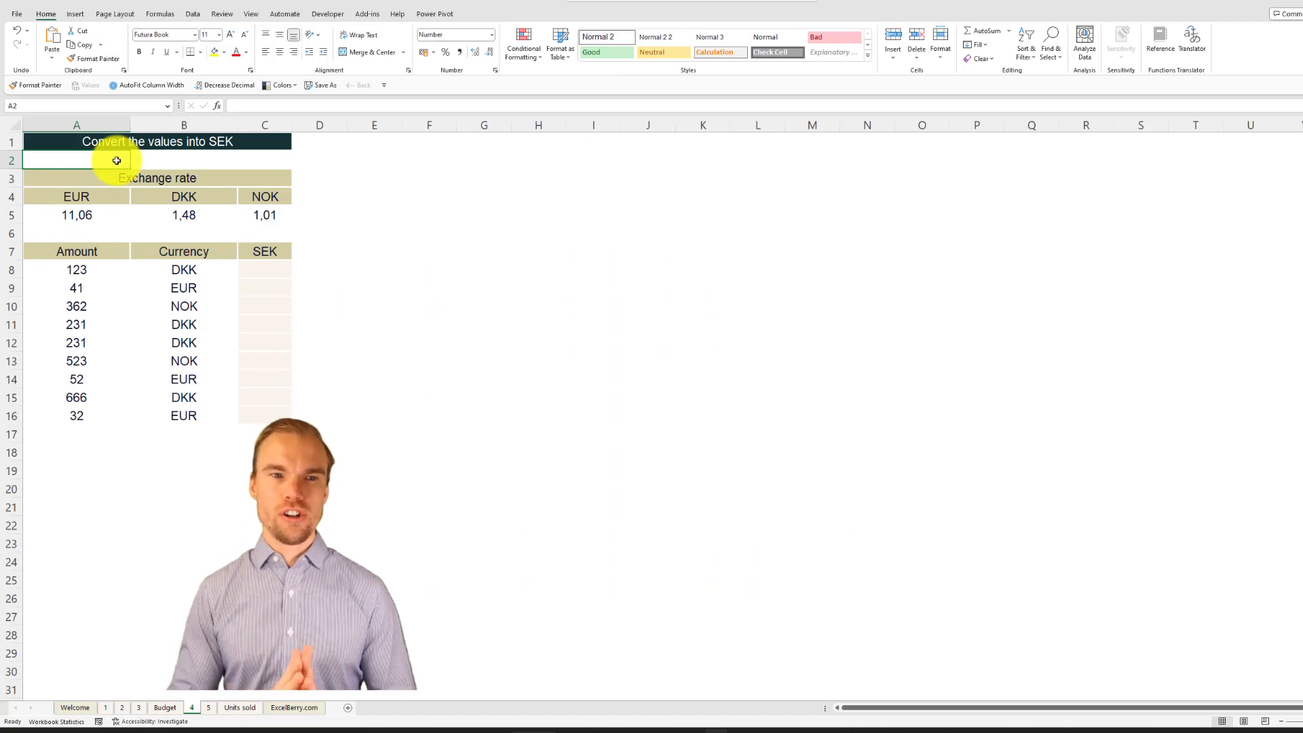
pyautogui.moveTo(81, 269); pyautogui.dragTo(96, 417)
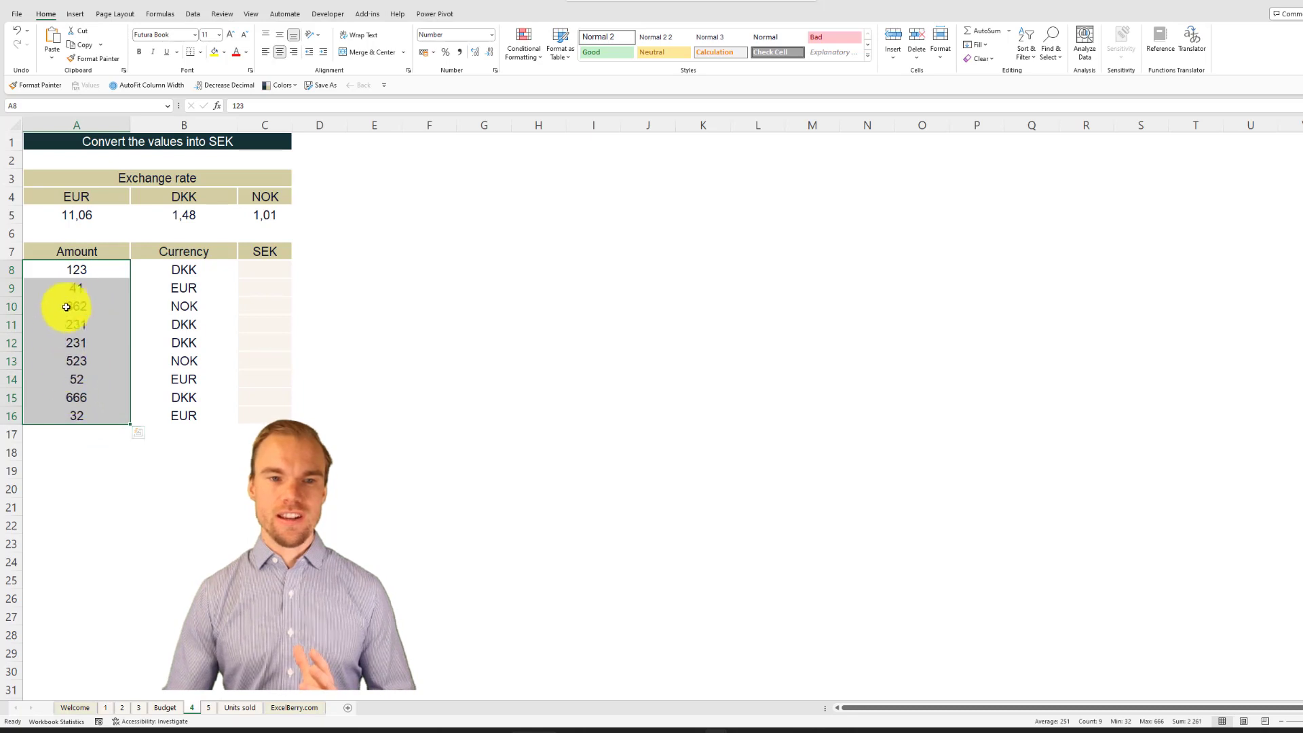
pyautogui.moveTo(265, 267); pyautogui.dragTo(272, 421)
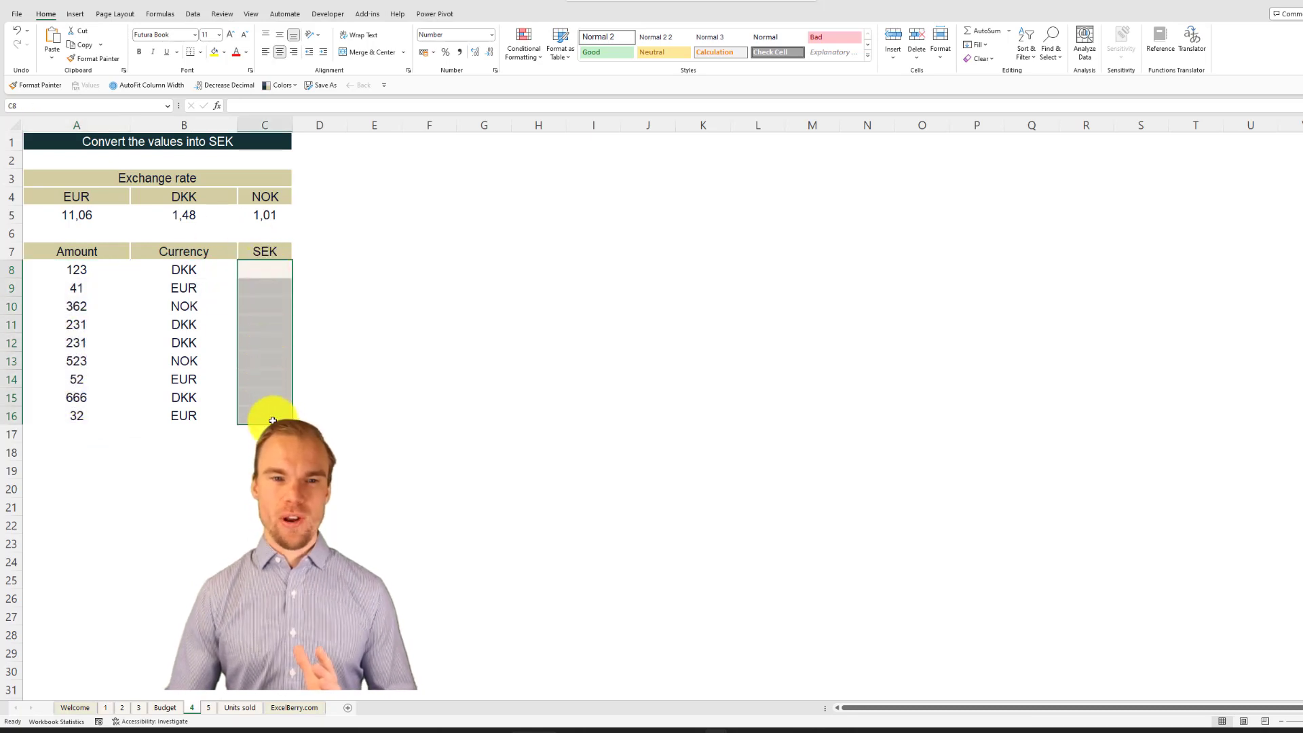
pyautogui.click(249, 219)
pyautogui.moveTo(249, 219); pyautogui.dragTo(78, 224)
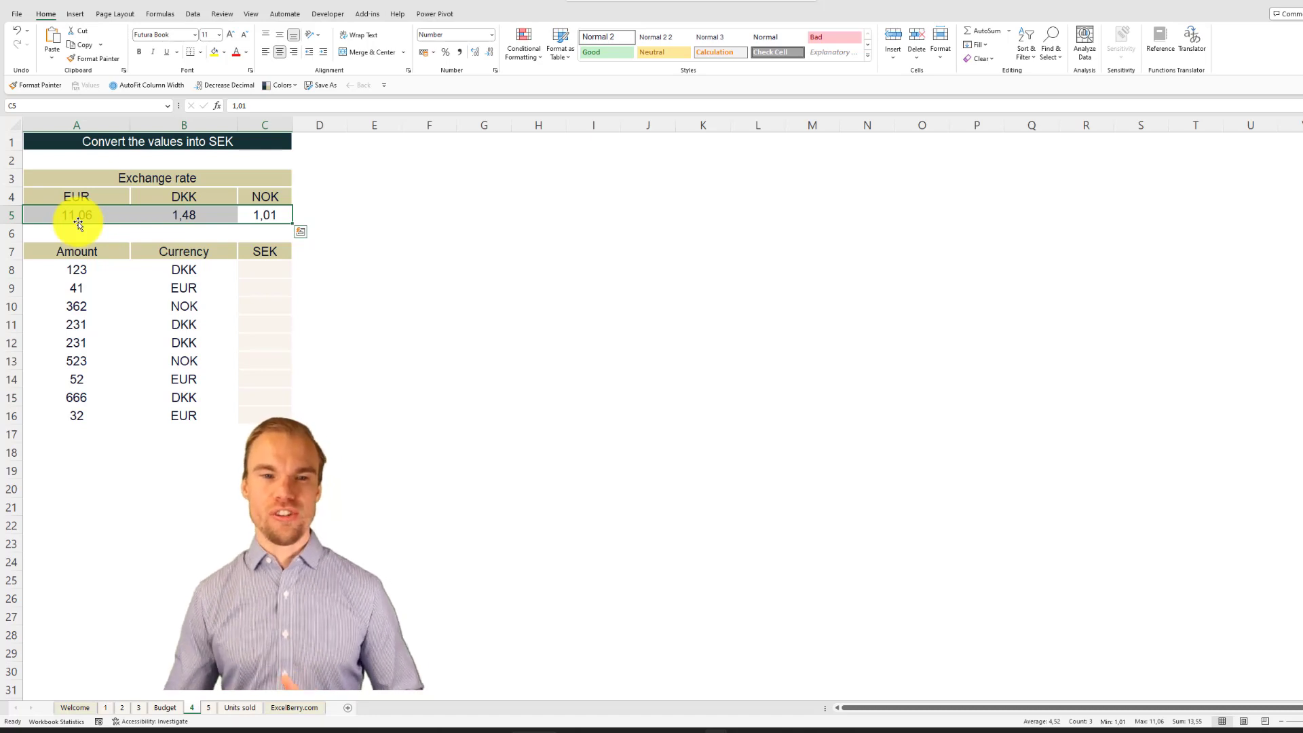
pyautogui.click(259, 265)
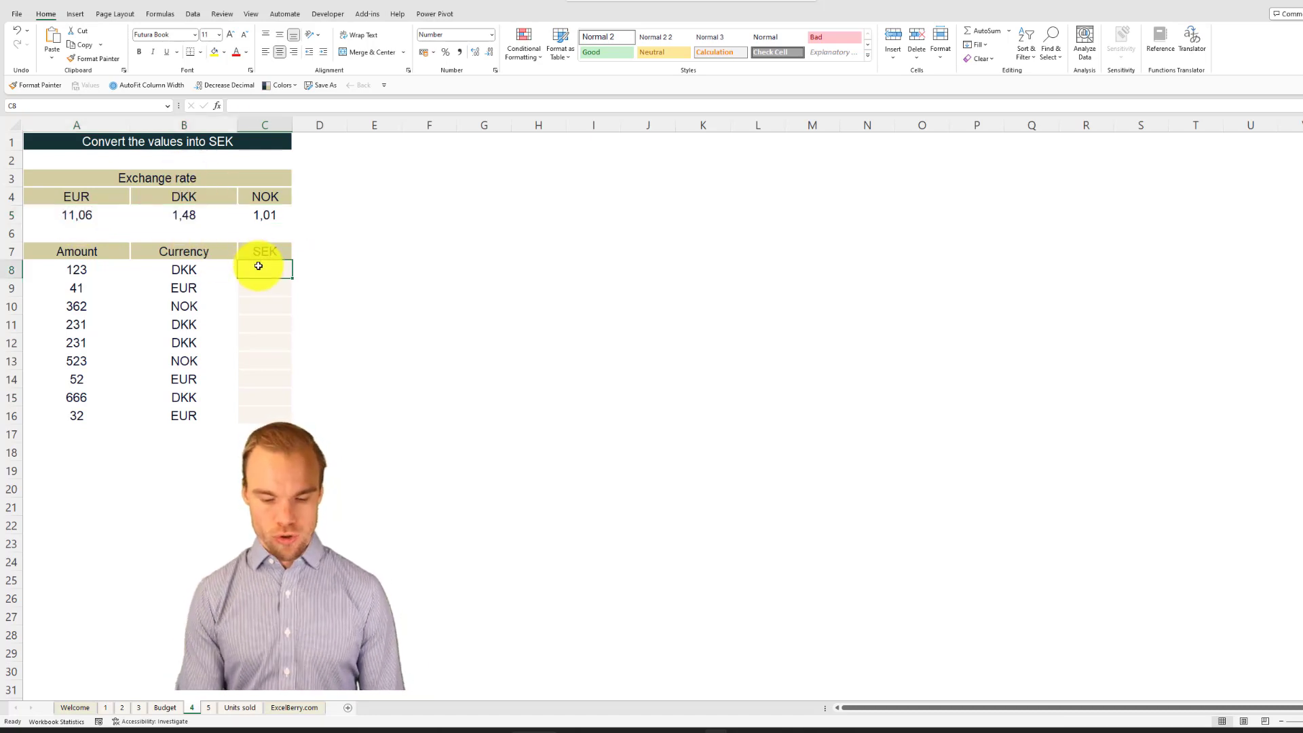
pyautogui.write('=if')
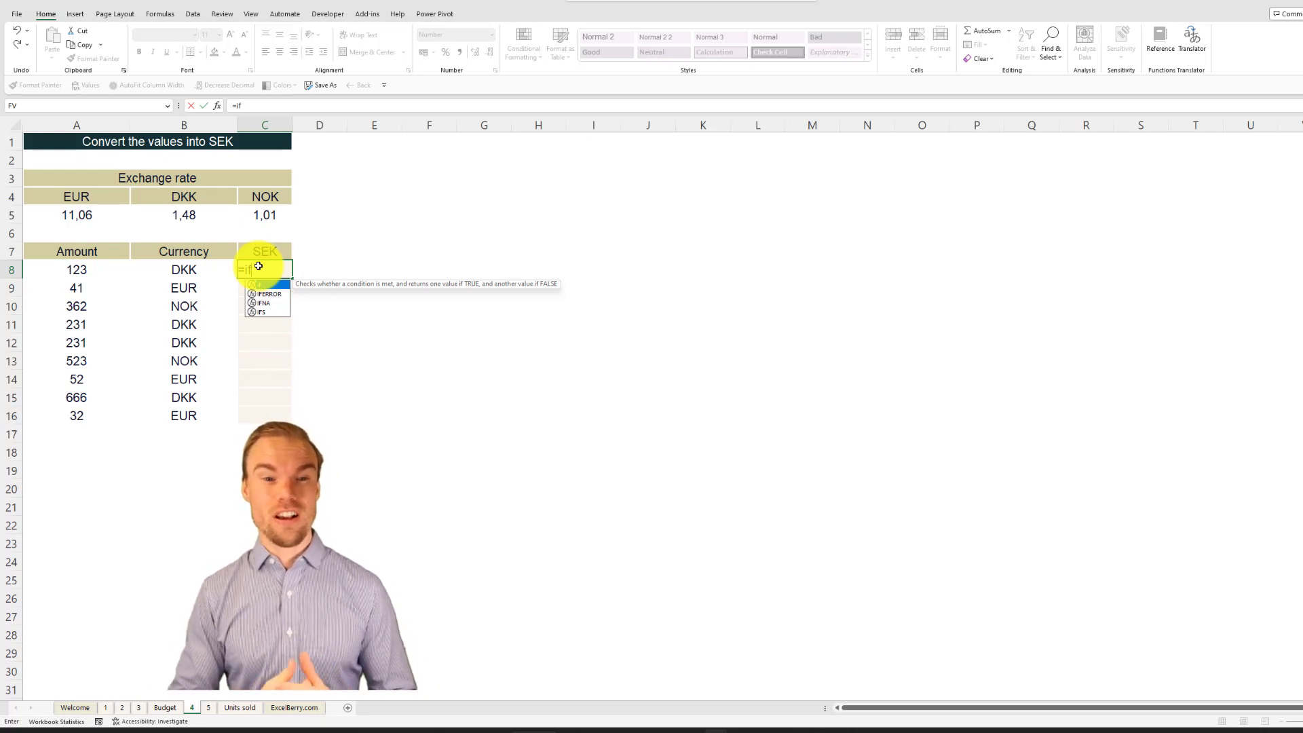
pyautogui.write('s')
pyautogui.press('Tab')
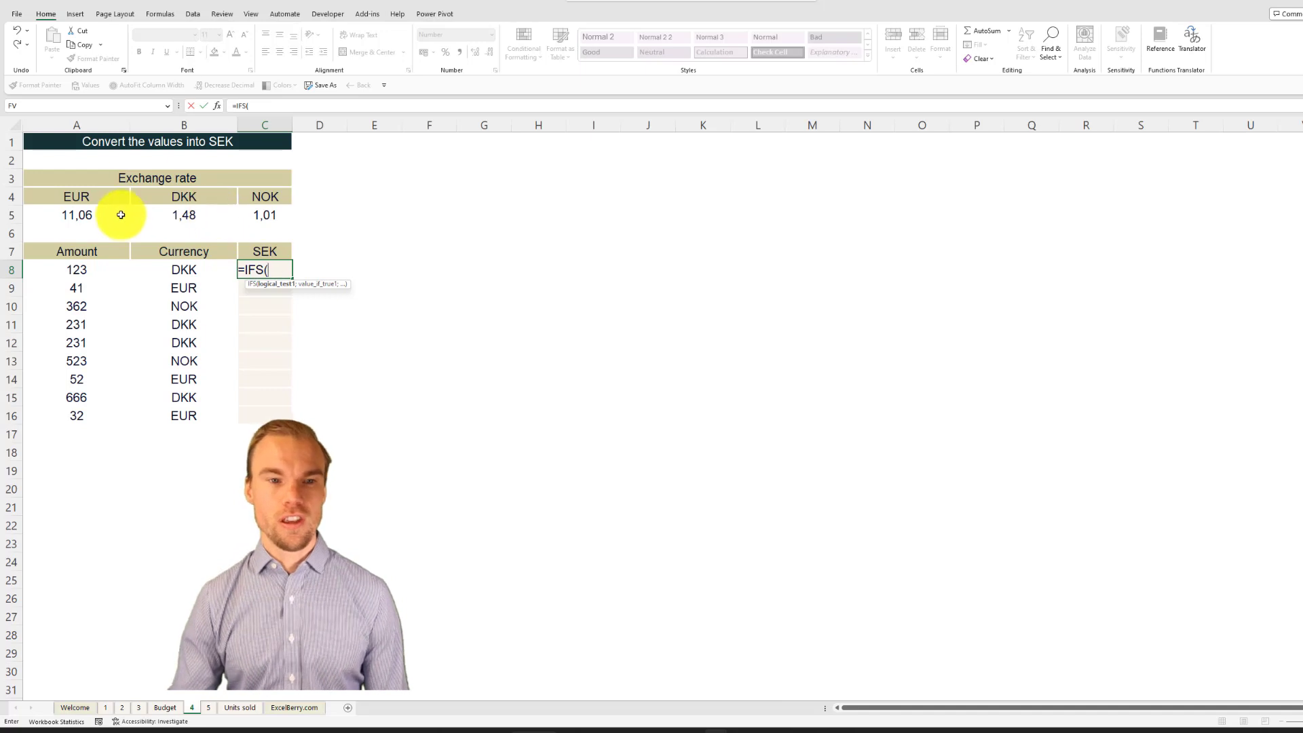
pyautogui.click(196, 270)
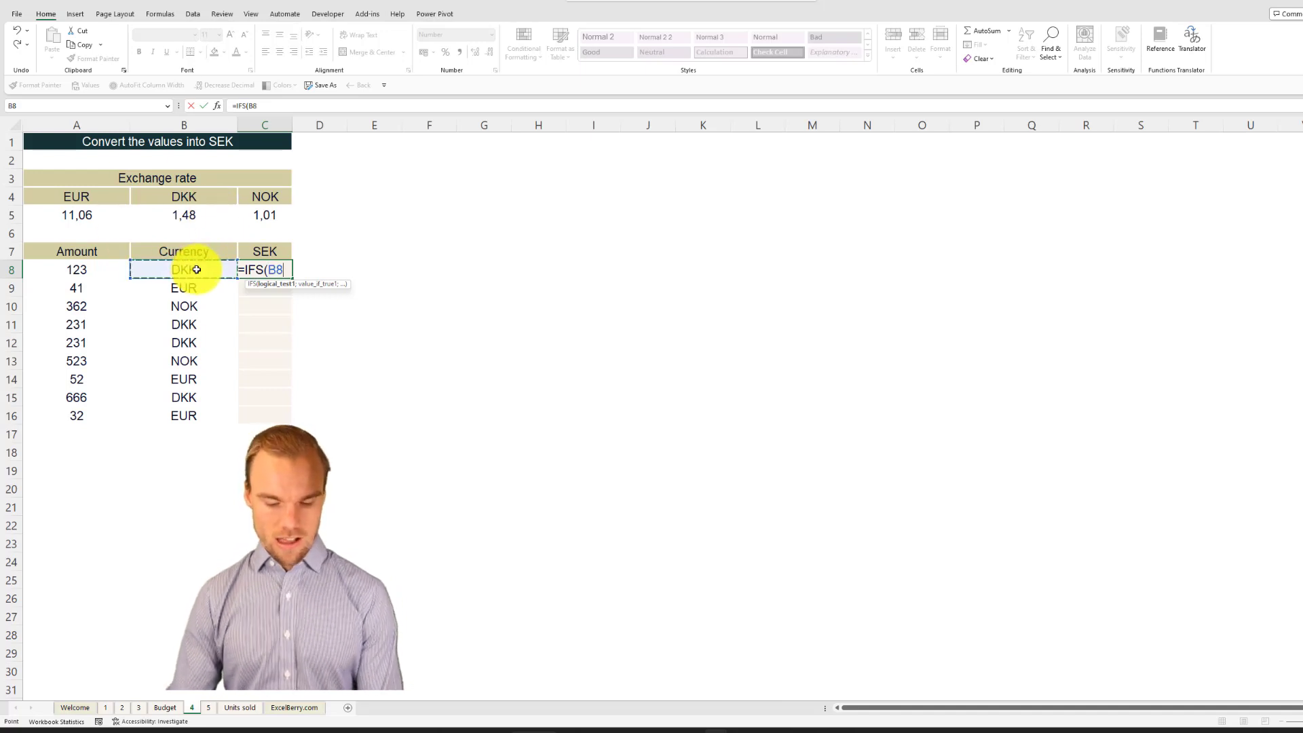
pyautogui.write('=')
pyautogui.click(95, 197)
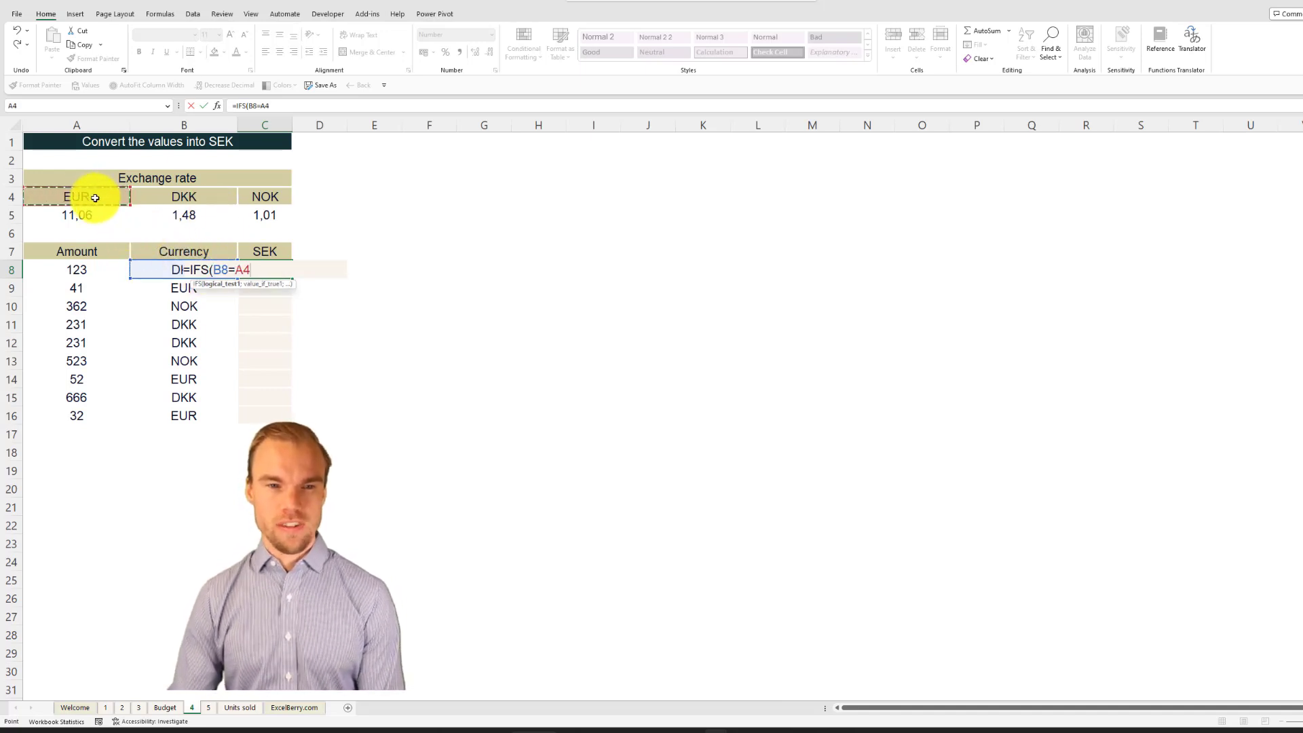
pyautogui.write(';')
pyautogui.click(90, 214)
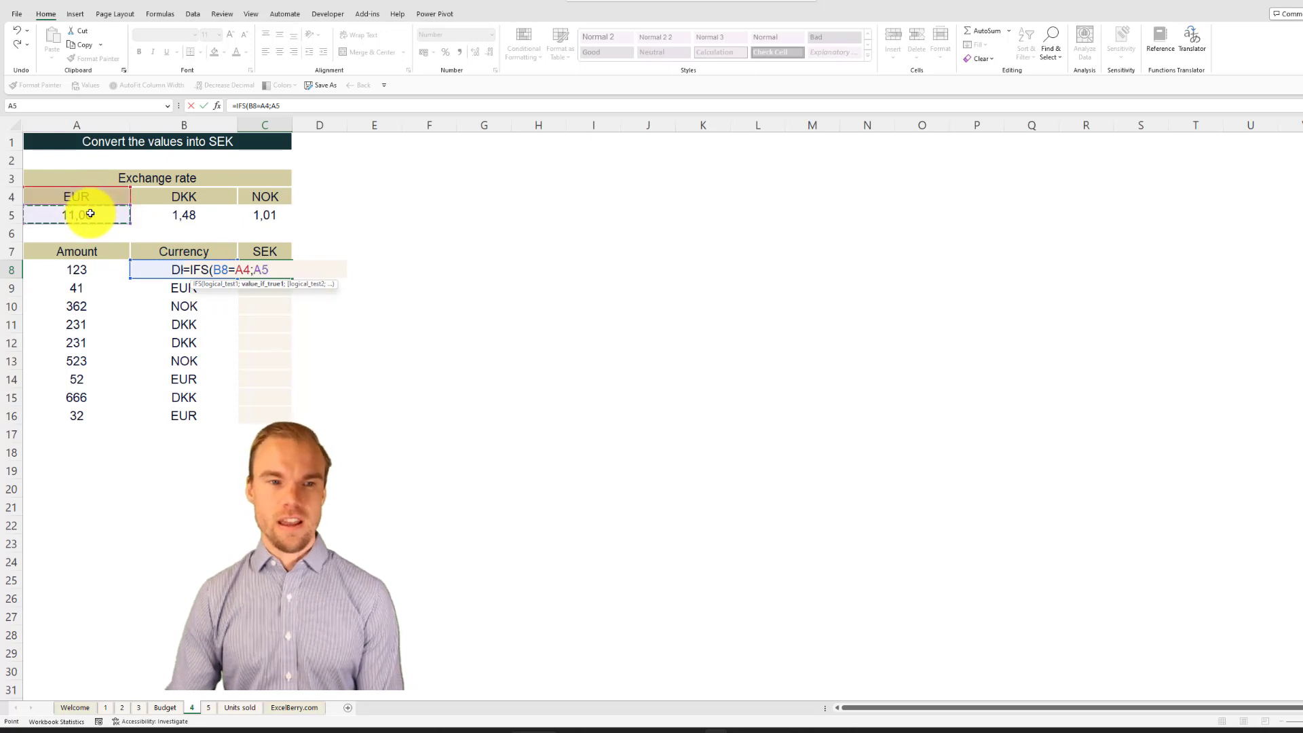
pyautogui.write(';')
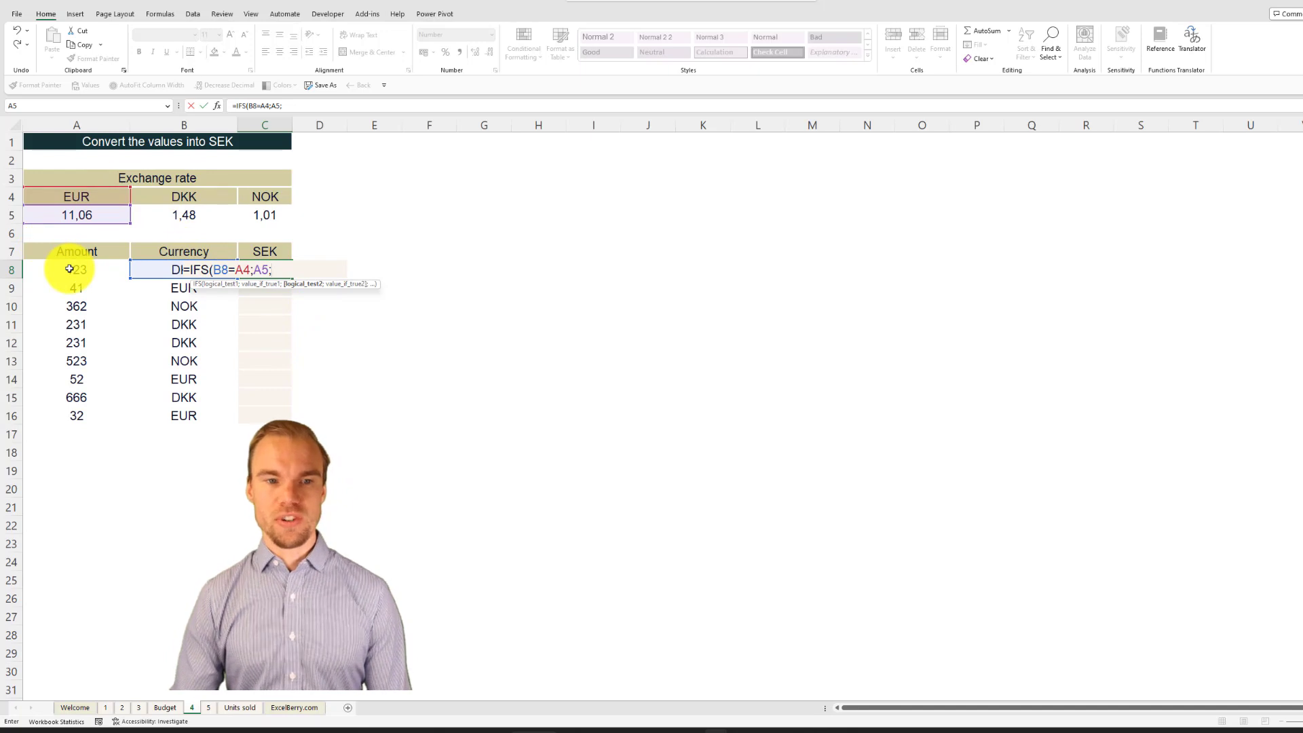
pyautogui.press('Escape')
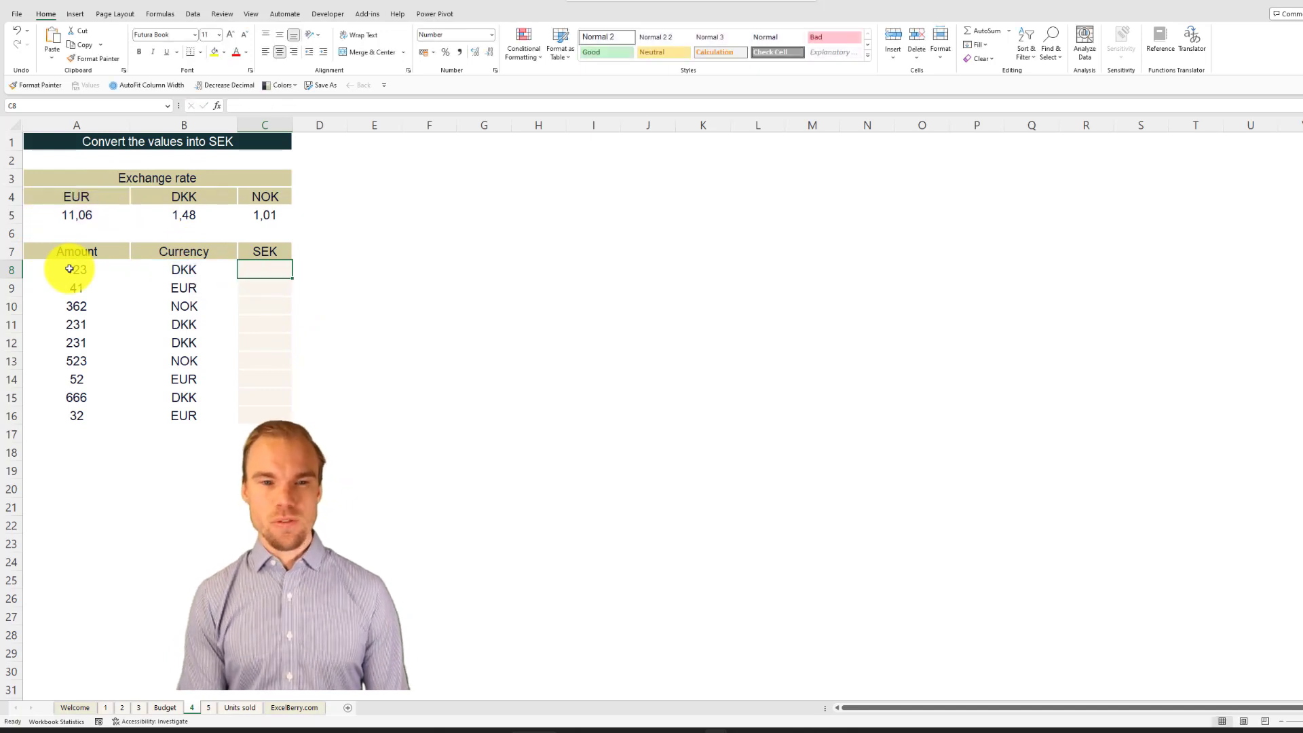
# Step: Enter =XLOOKUP(B8;$A$4:$C$4;$A$5:$C$5) in C8 to look up the exchange rate for the row's currency
pyautogui.write('=xl')
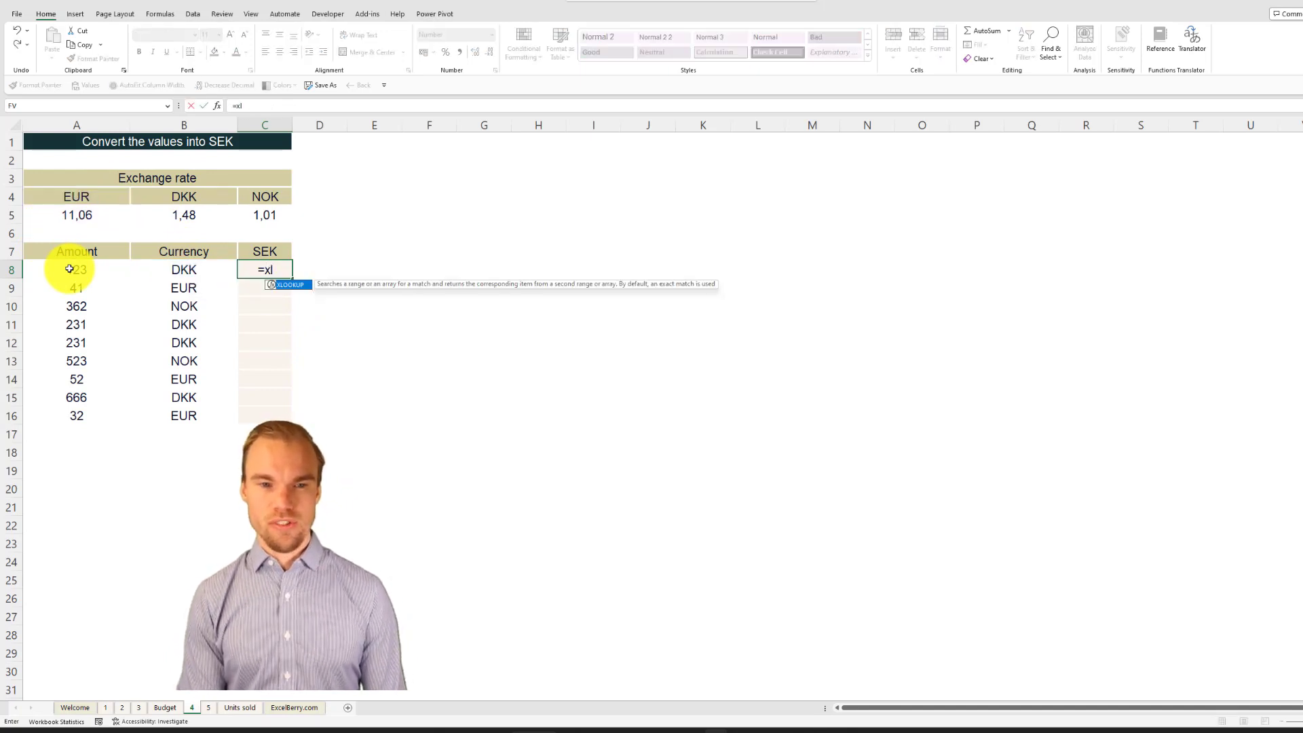
pyautogui.press('Tab')
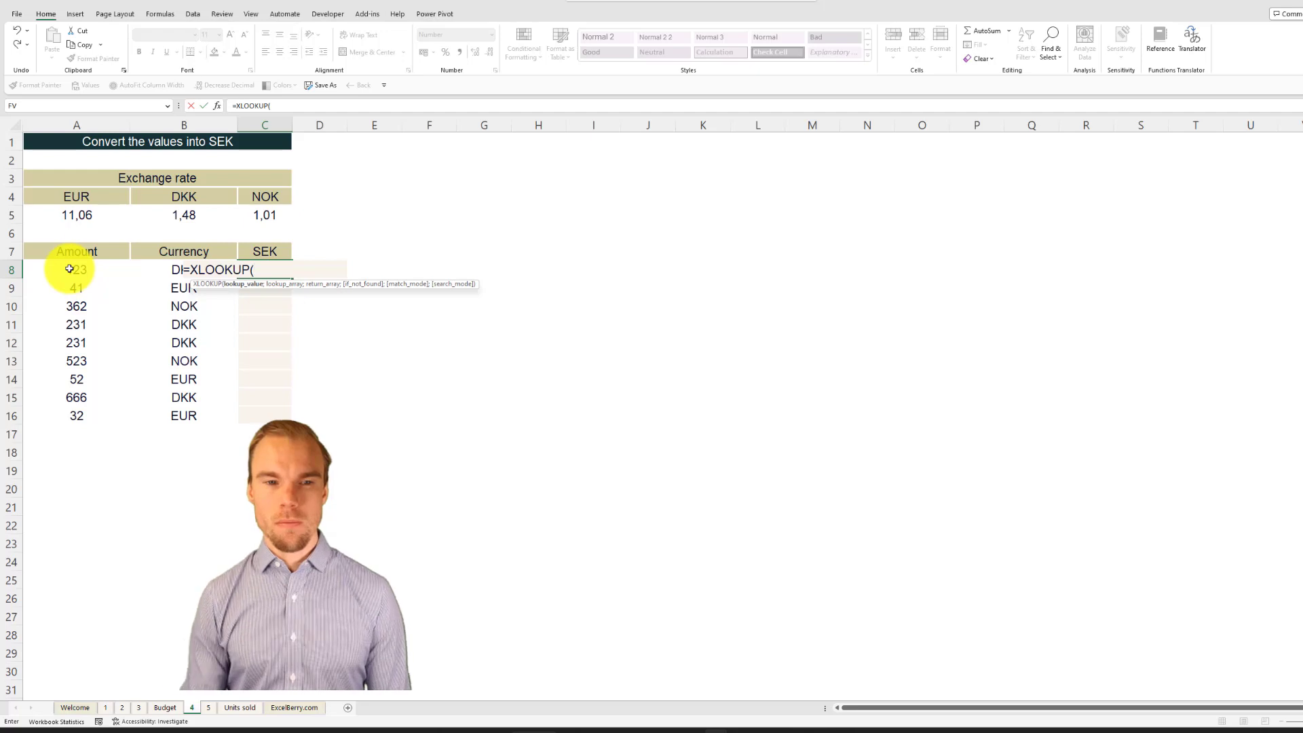
pyautogui.click(169, 271)
pyautogui.write(';')
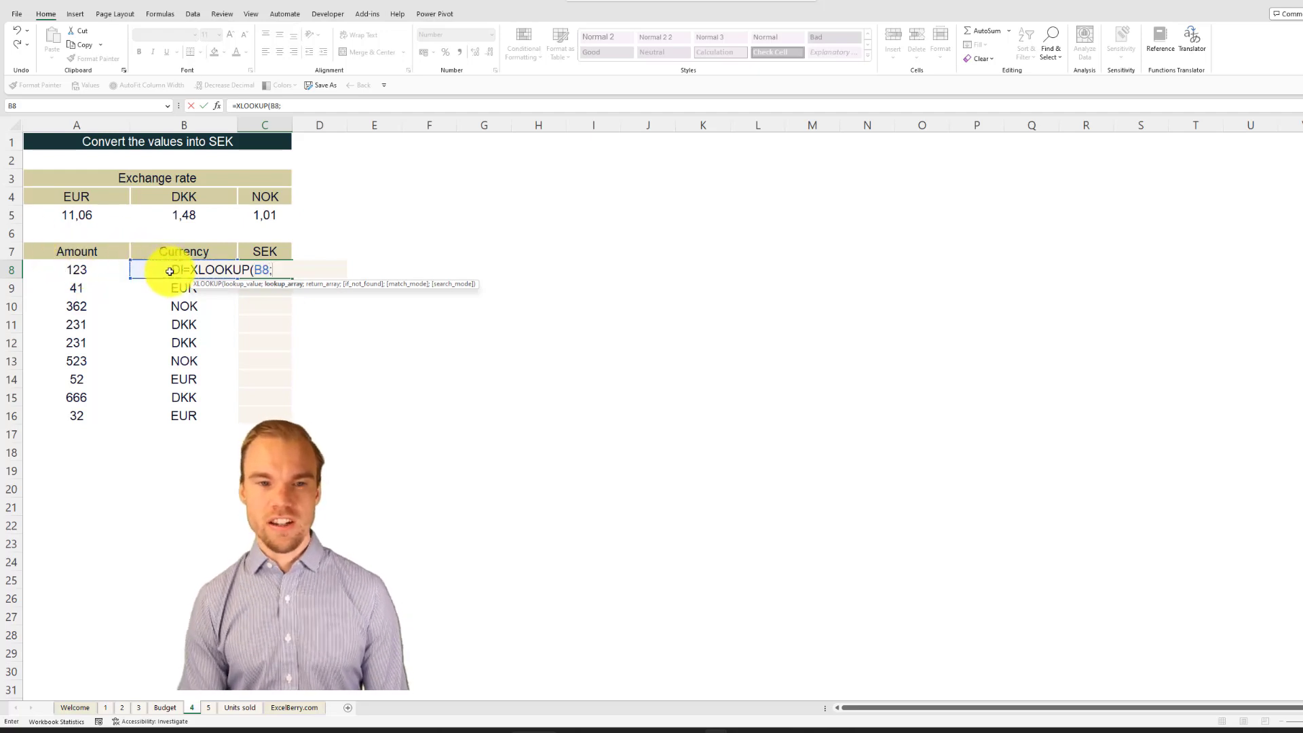
pyautogui.moveTo(270, 196); pyautogui.dragTo(90, 199)
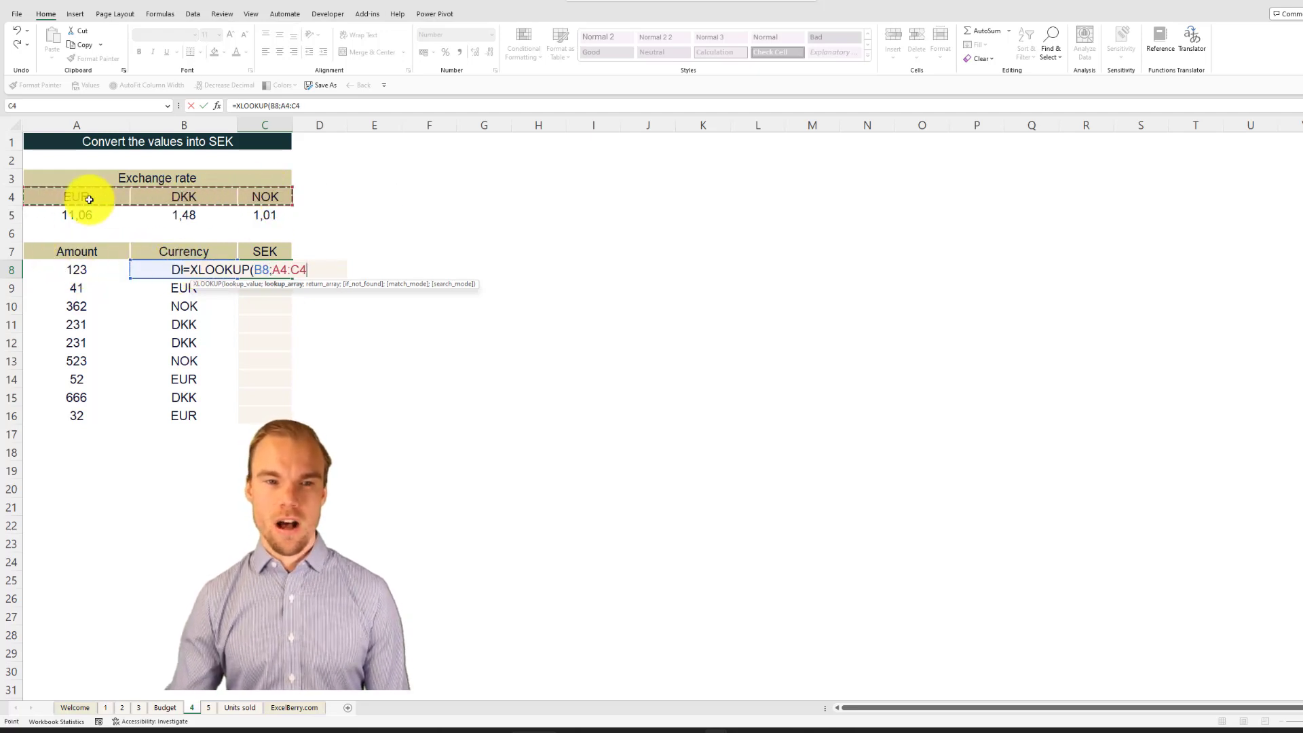
pyautogui.press('F4')
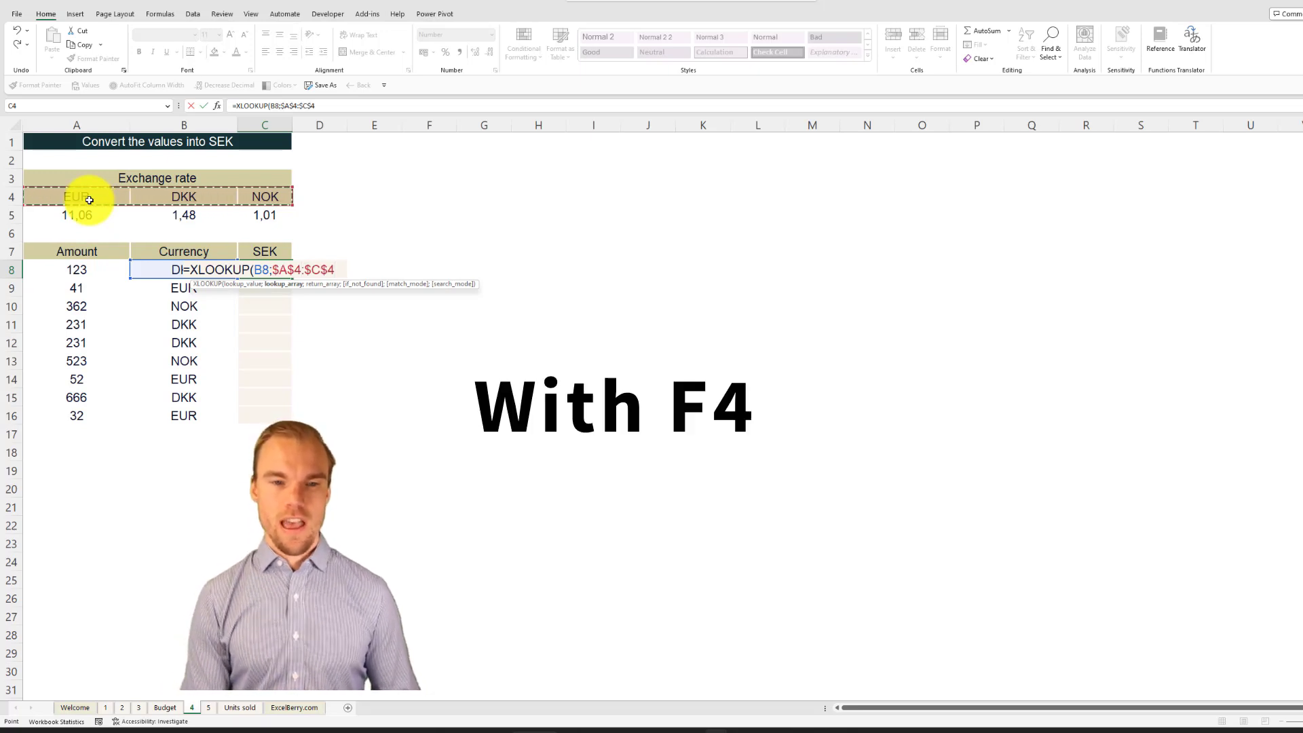
pyautogui.write(';')
pyautogui.moveTo(90, 208); pyautogui.dragTo(258, 203)
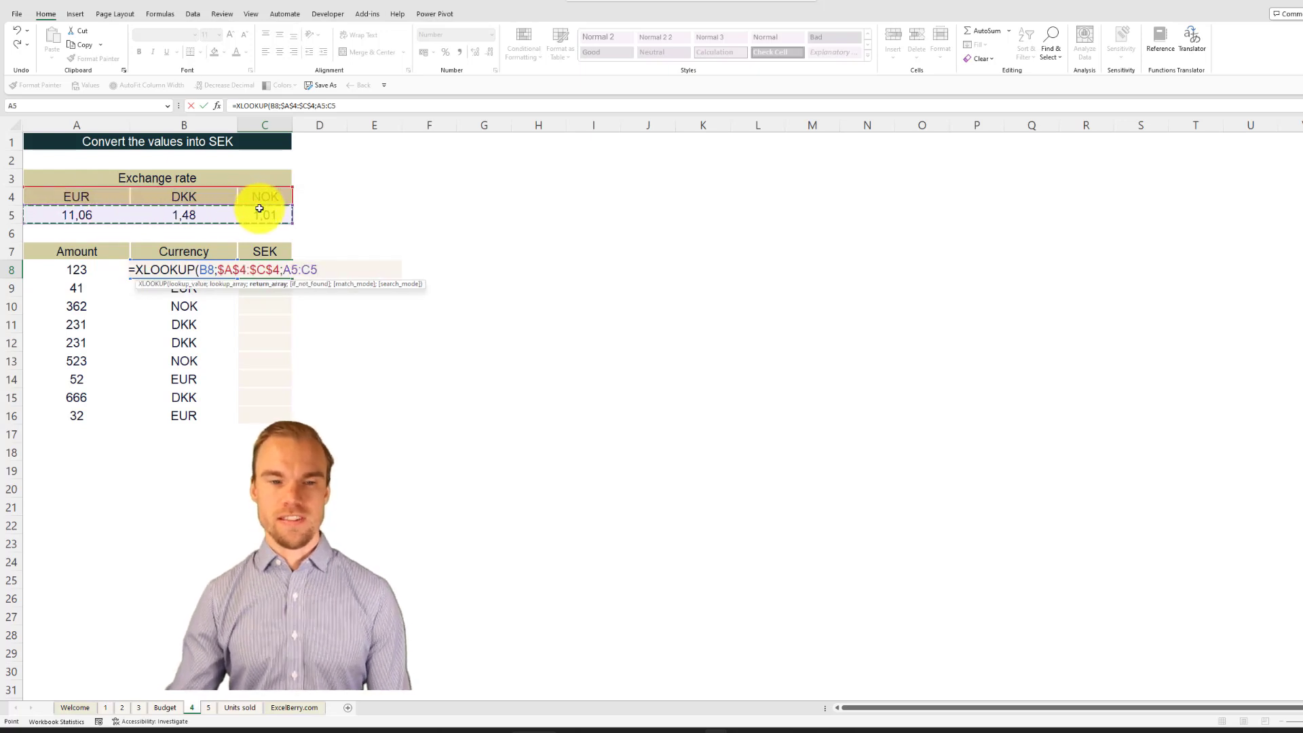
pyautogui.press('F4')
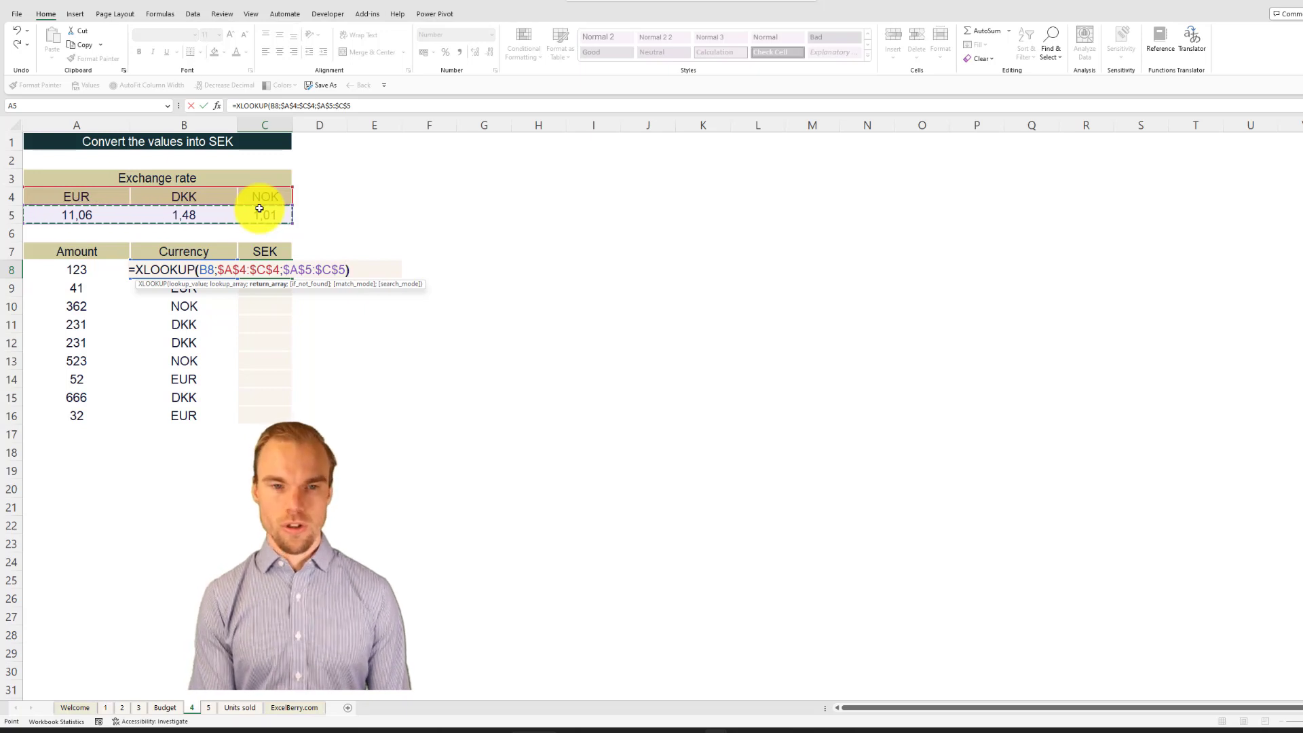
pyautogui.press('Return')
# Step: Extend the formula in C8 to multiply the looked-up rate by the amount in A8, keeping C8 selected
pyautogui.press('Up')
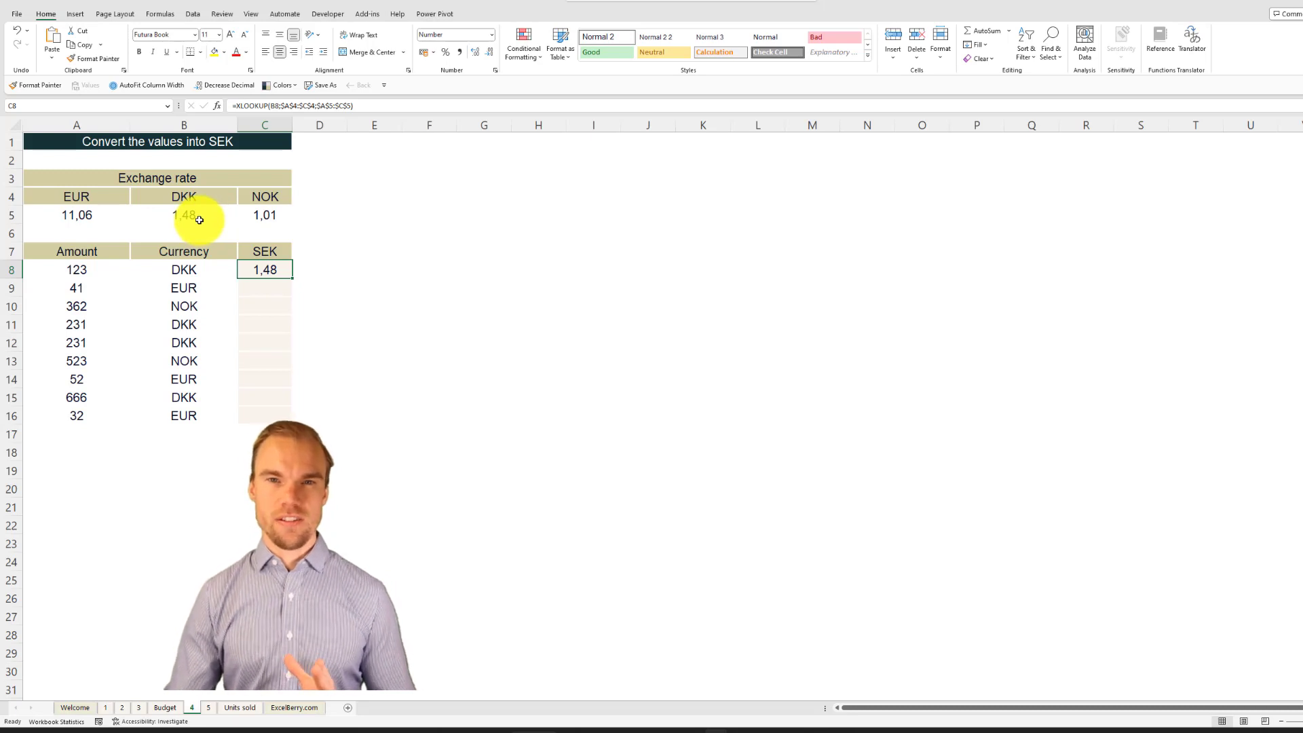
pyautogui.press('F2')
pyautogui.write('*')
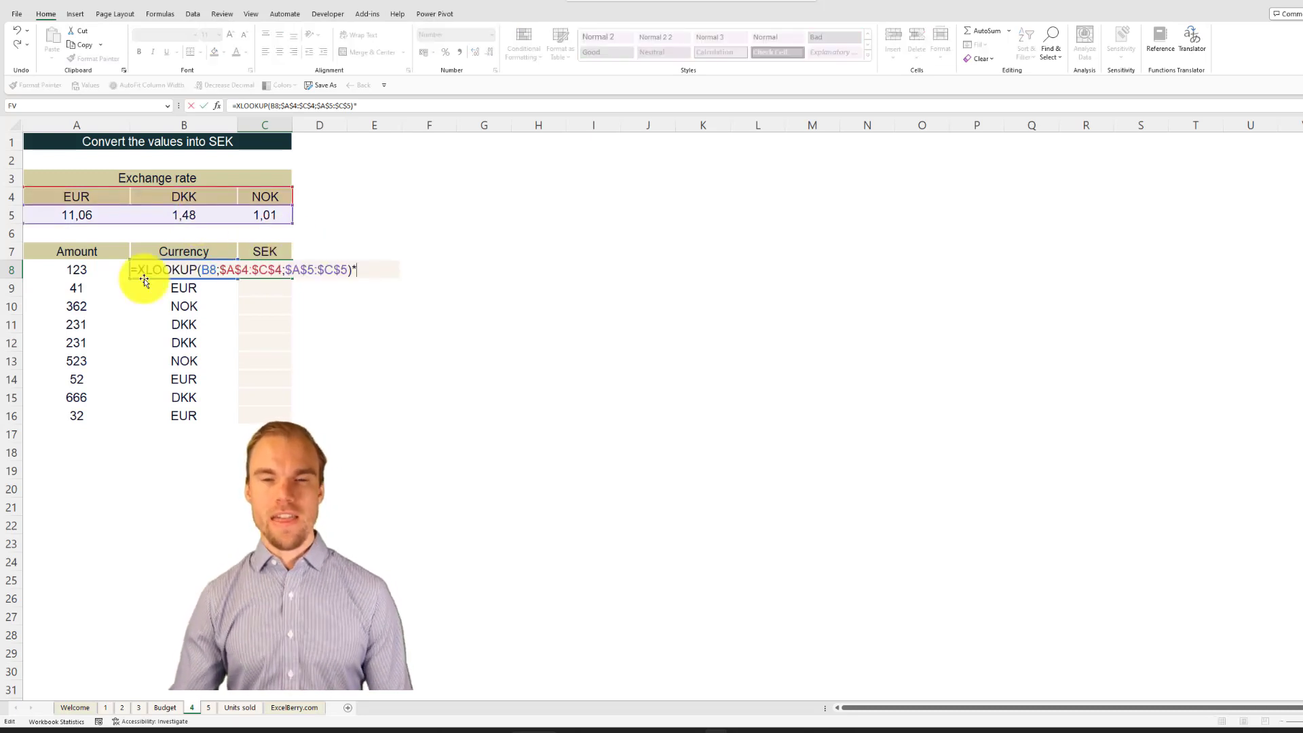
pyautogui.click(79, 270)
pyautogui.hotkey('ctrl', 'Return')
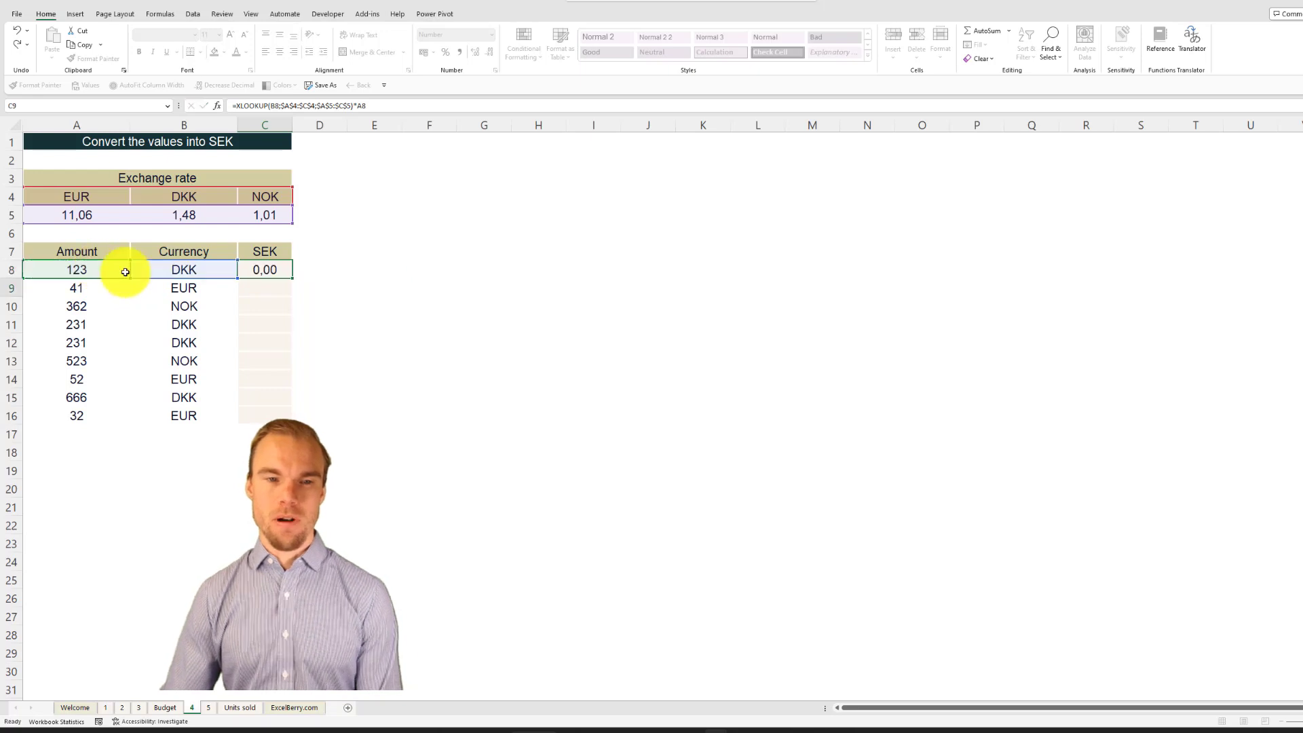
# Step: Fill the SEK formula from C8 down to C16 and check the copied formula's references in C13
pyautogui.doubleClick(292, 279)
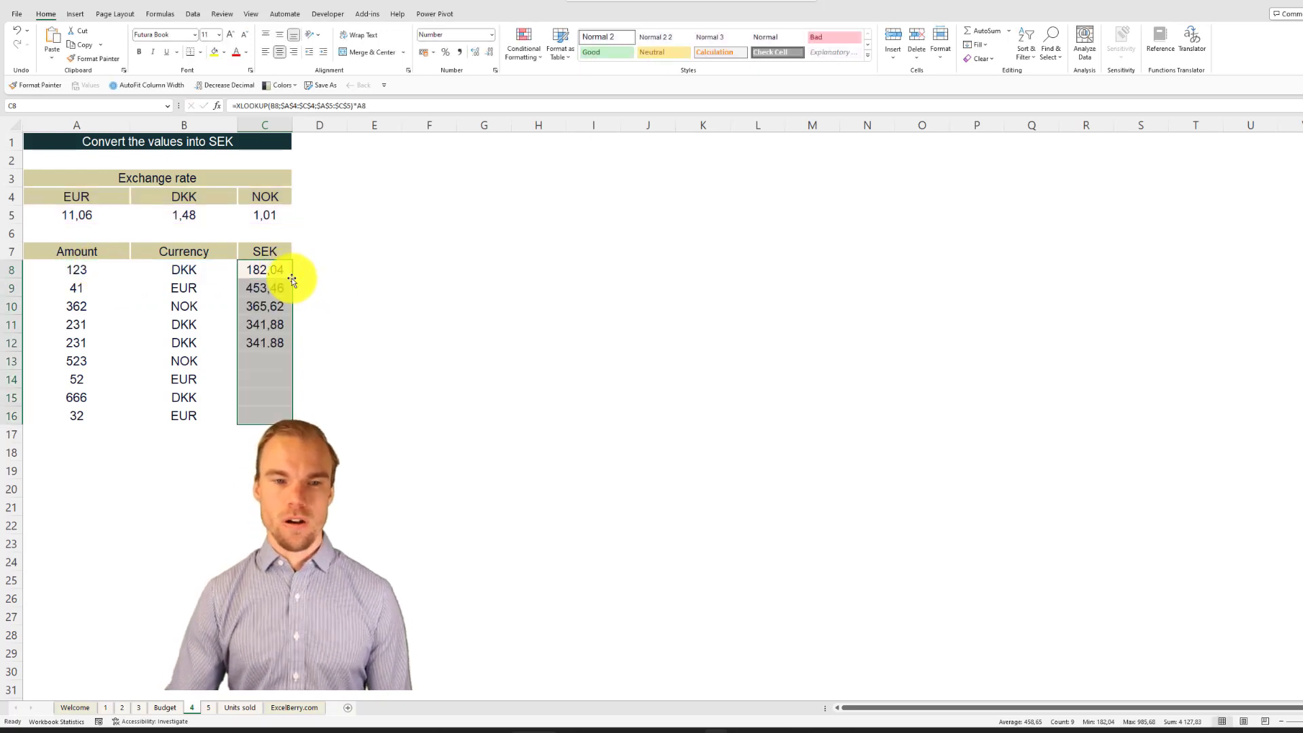
pyautogui.click(264, 360)
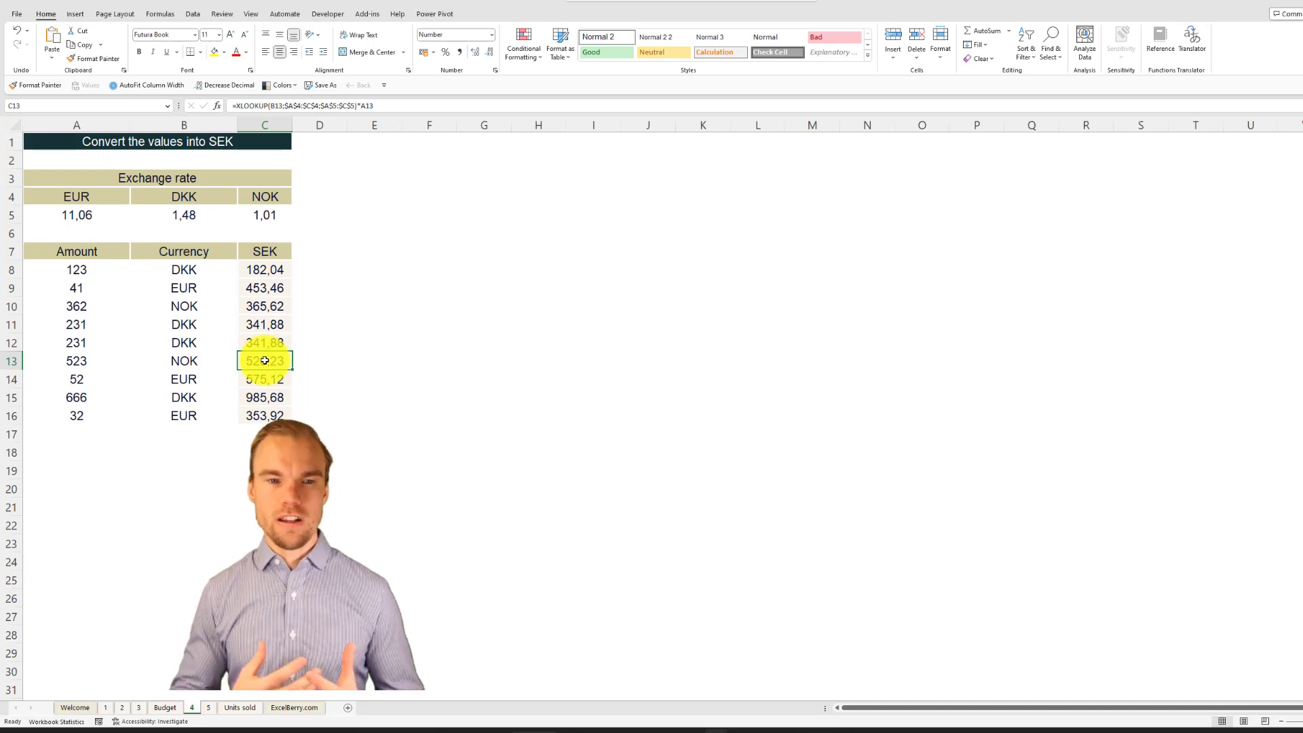
pyautogui.doubleClick(264, 361)
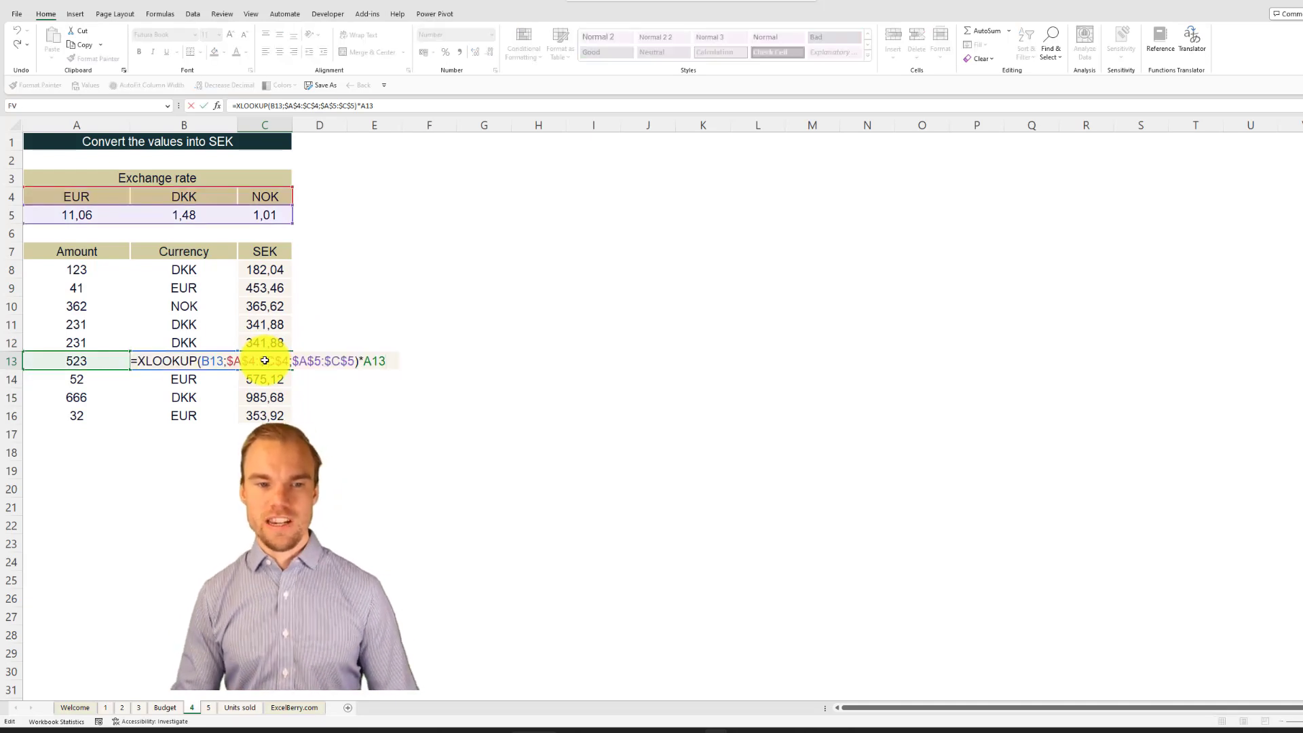
pyautogui.press('Escape')
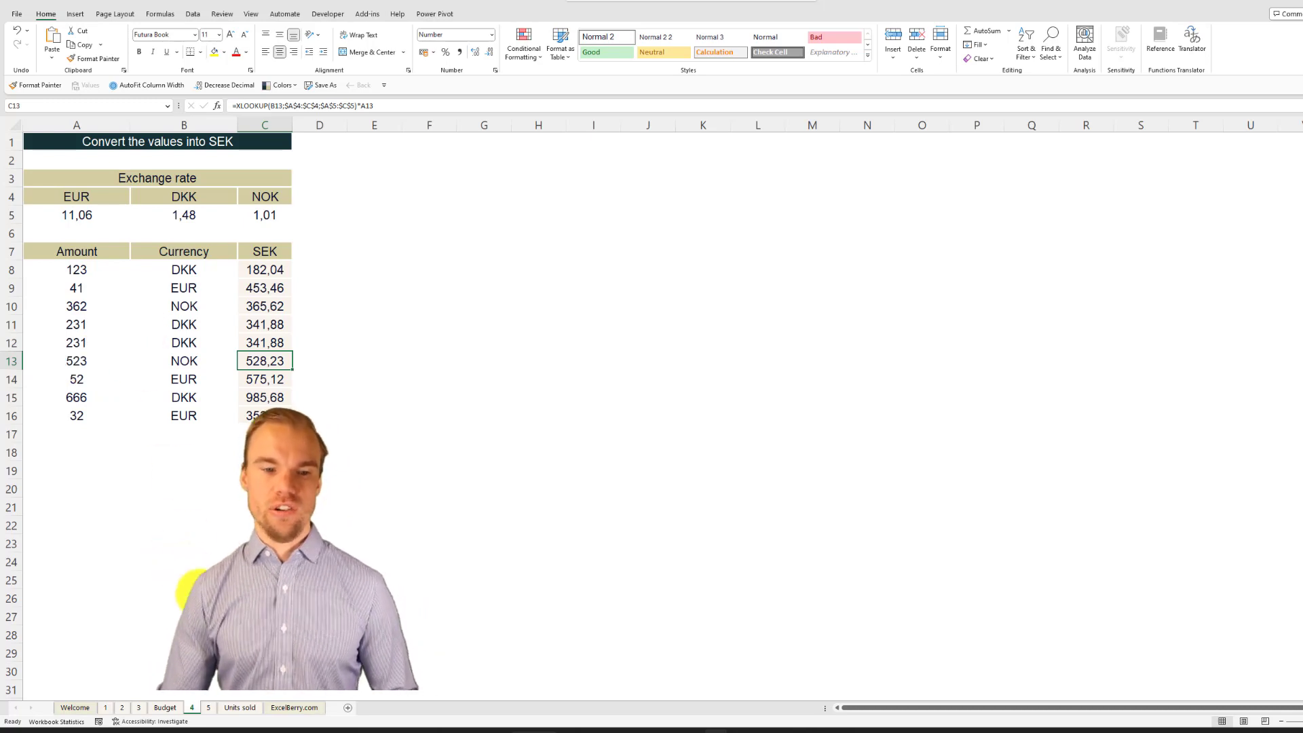
# Step: Open sheet 5 and review the month and berry input cells and their selection lists
pyautogui.click(209, 710)
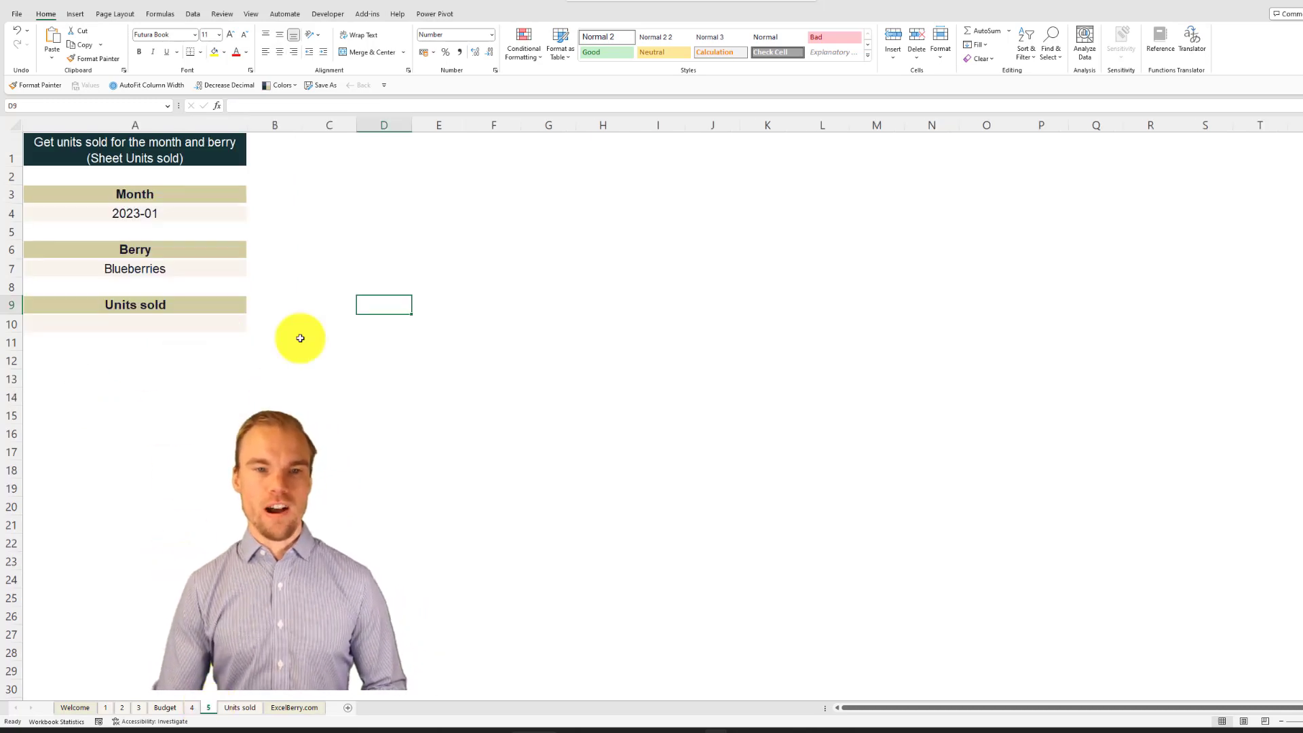
pyautogui.click(361, 225)
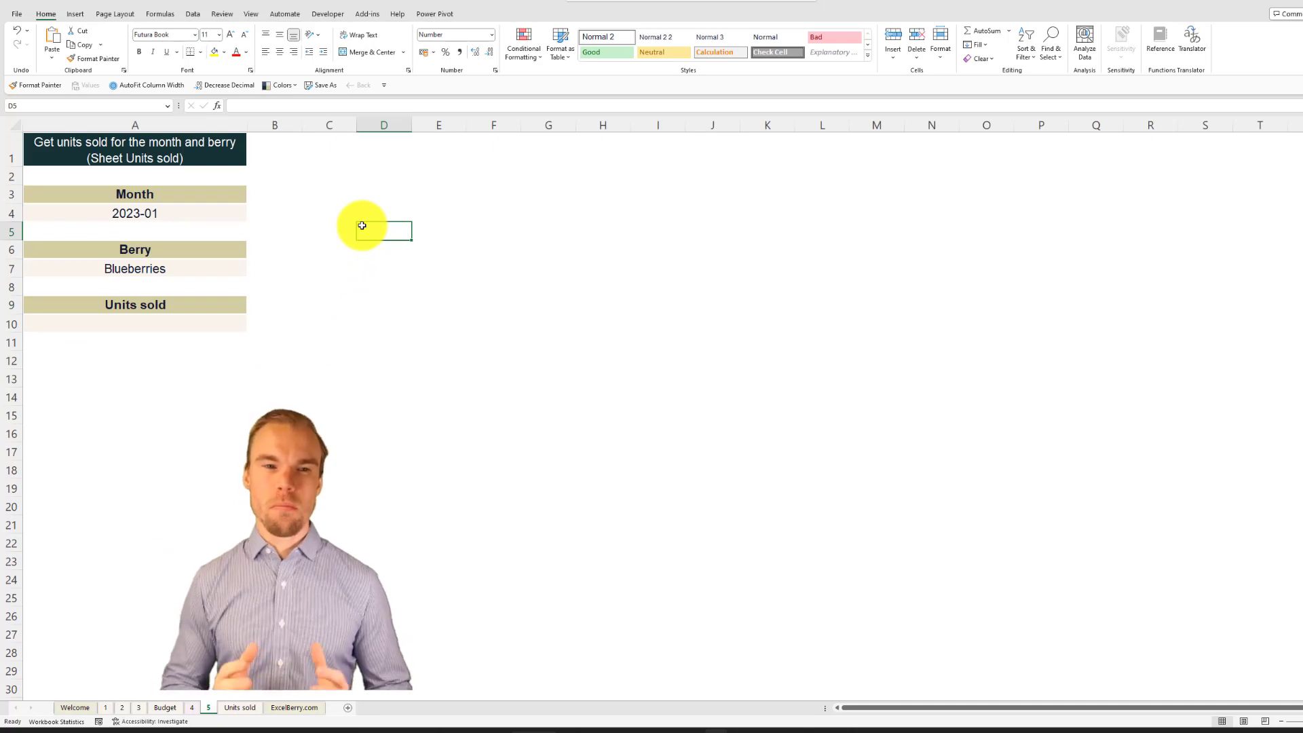
pyautogui.click(181, 211)
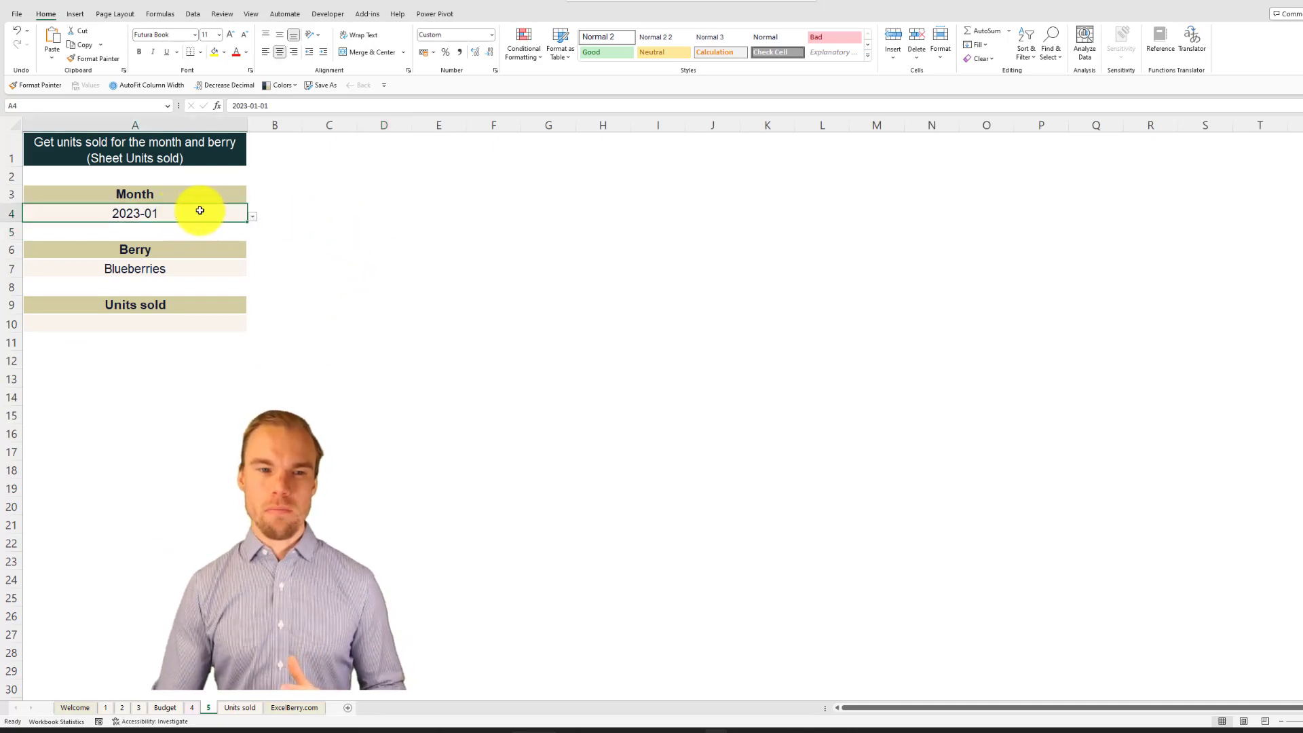
pyautogui.click(253, 215)
pyautogui.press('Escape')
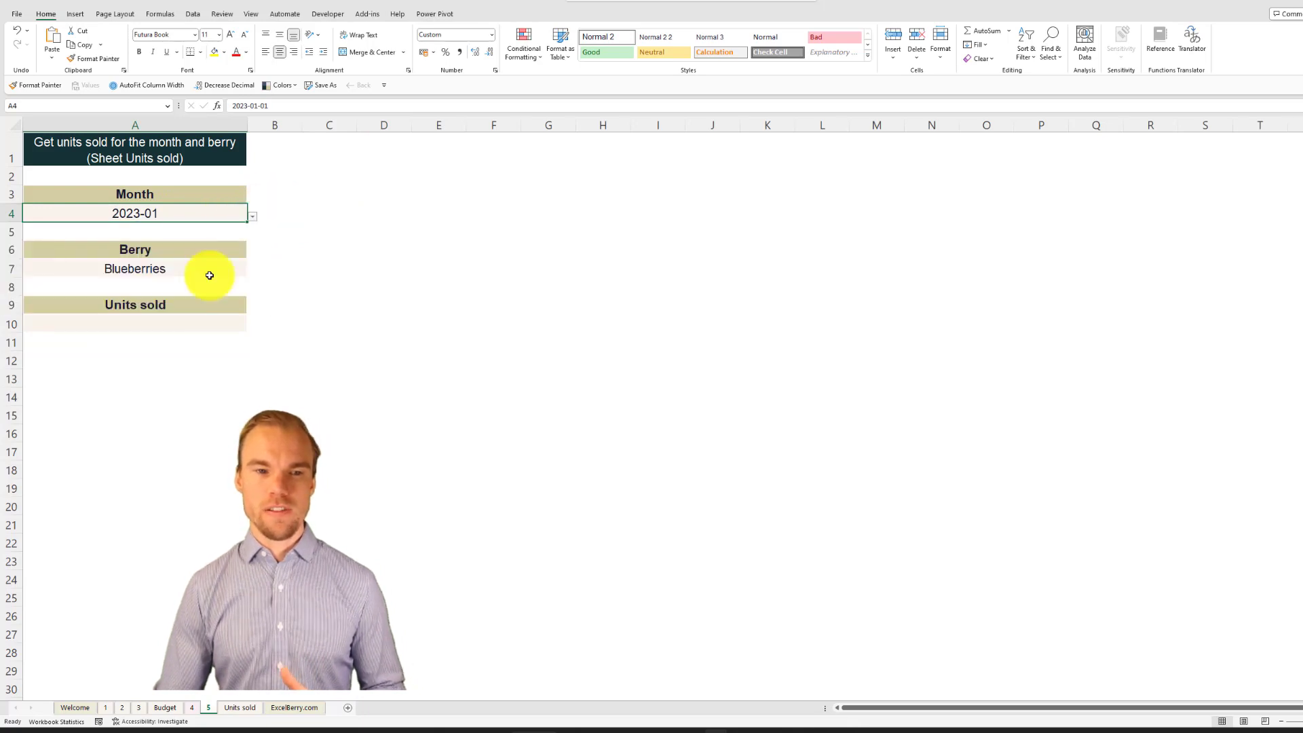
pyautogui.click(252, 272)
pyautogui.click(253, 275)
pyautogui.click(242, 276)
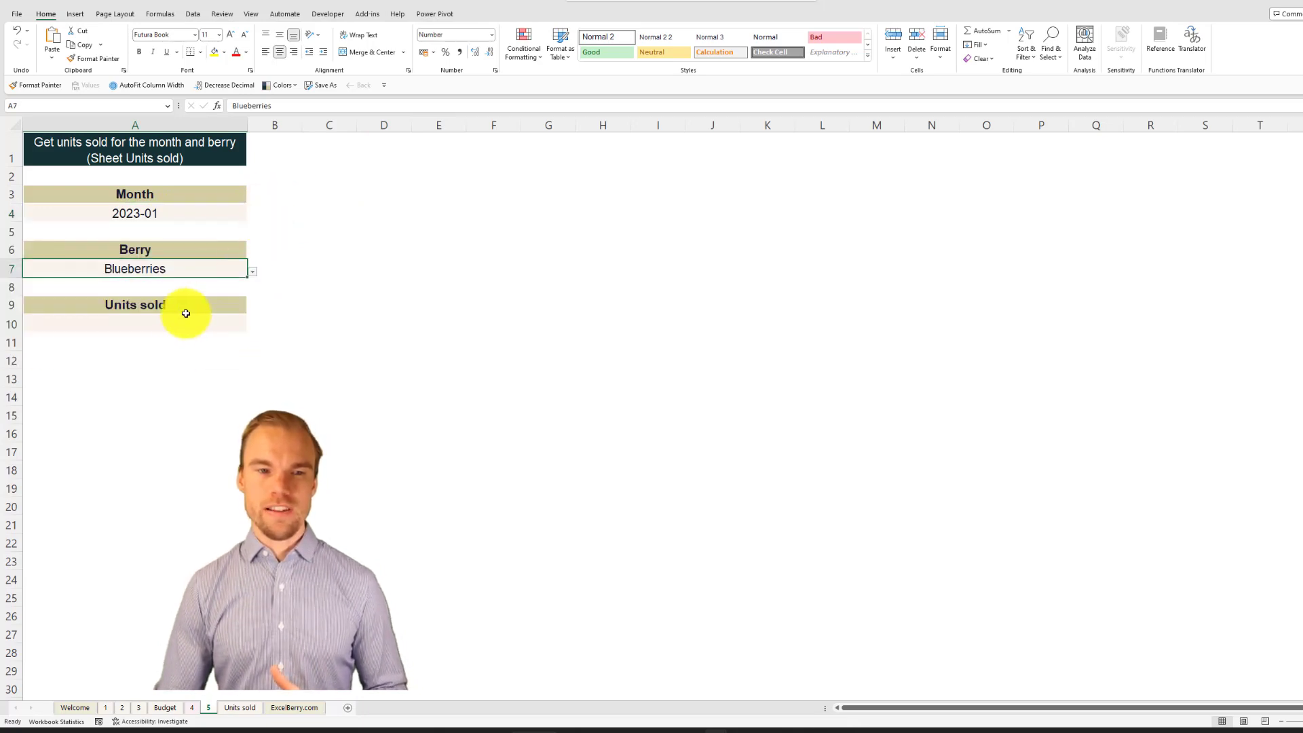
# Step: Select the Units sold result cell A10, review the berry-by-month table on sheet Units sold, and return to sheet 5
pyautogui.click(182, 316)
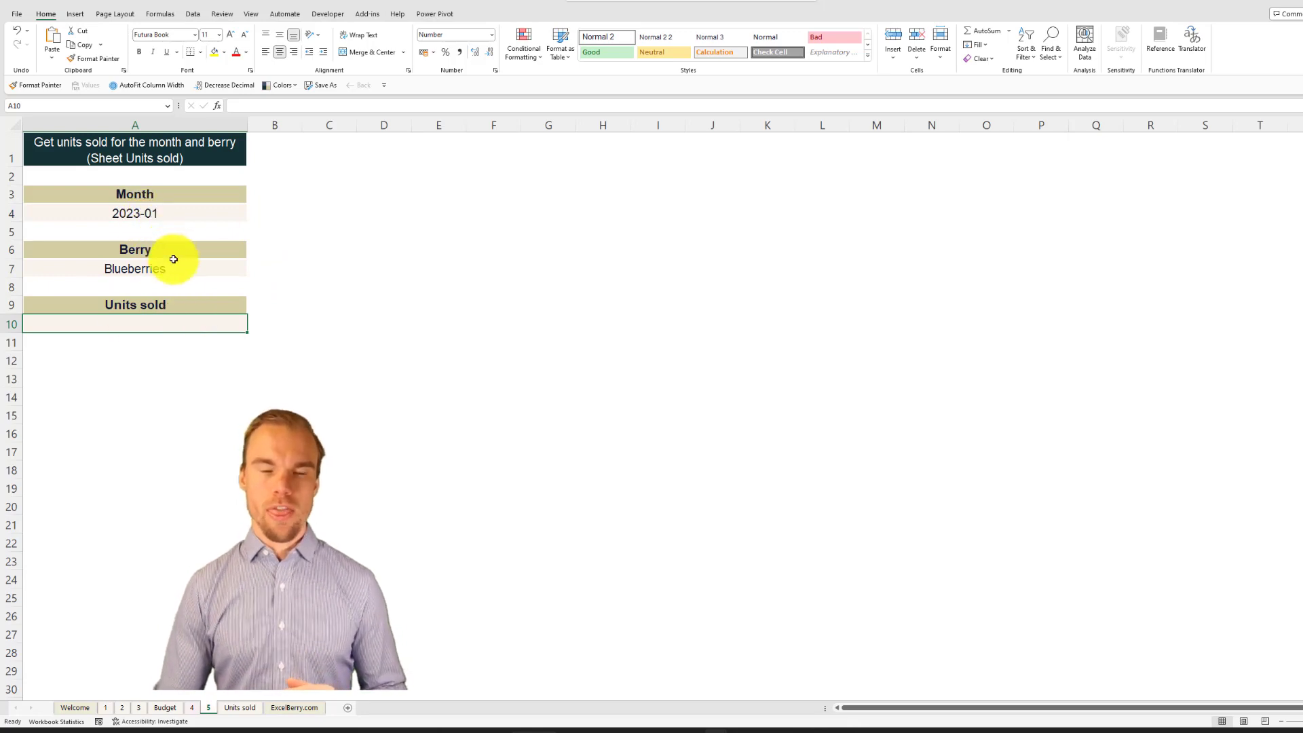
pyautogui.click(238, 708)
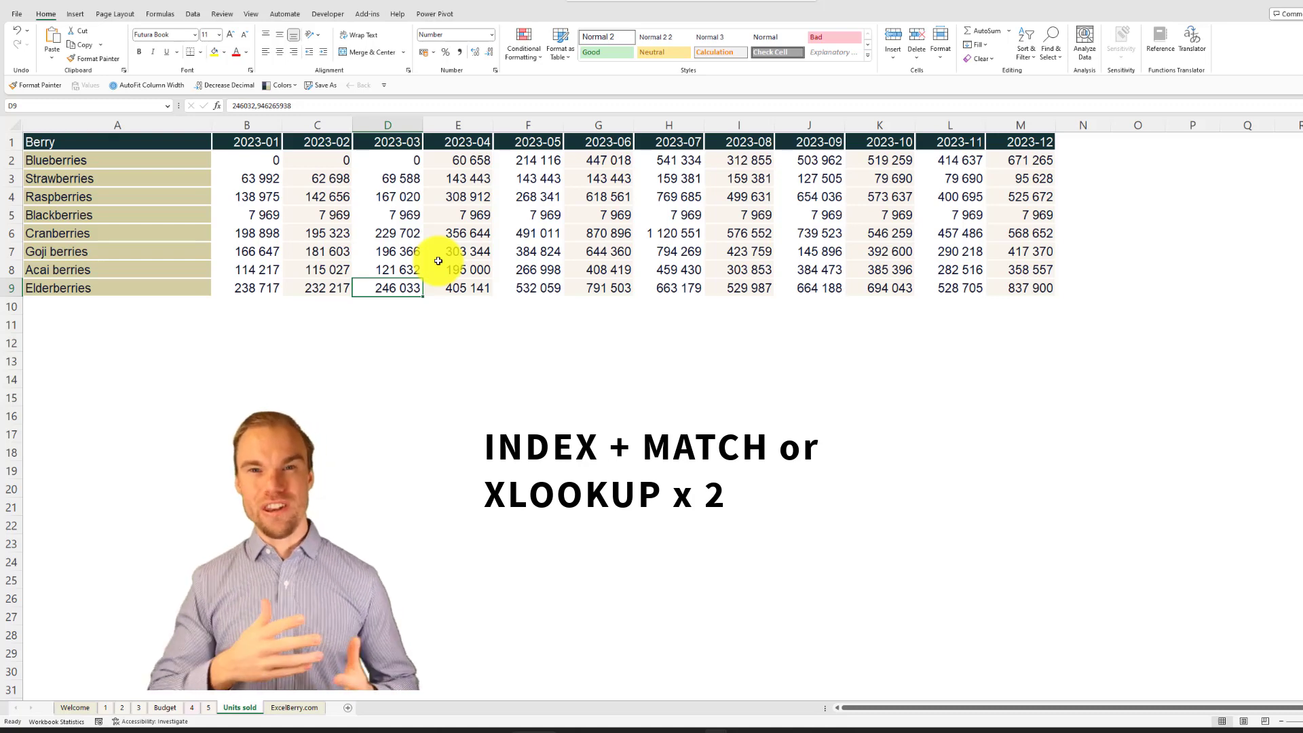
pyautogui.click(210, 710)
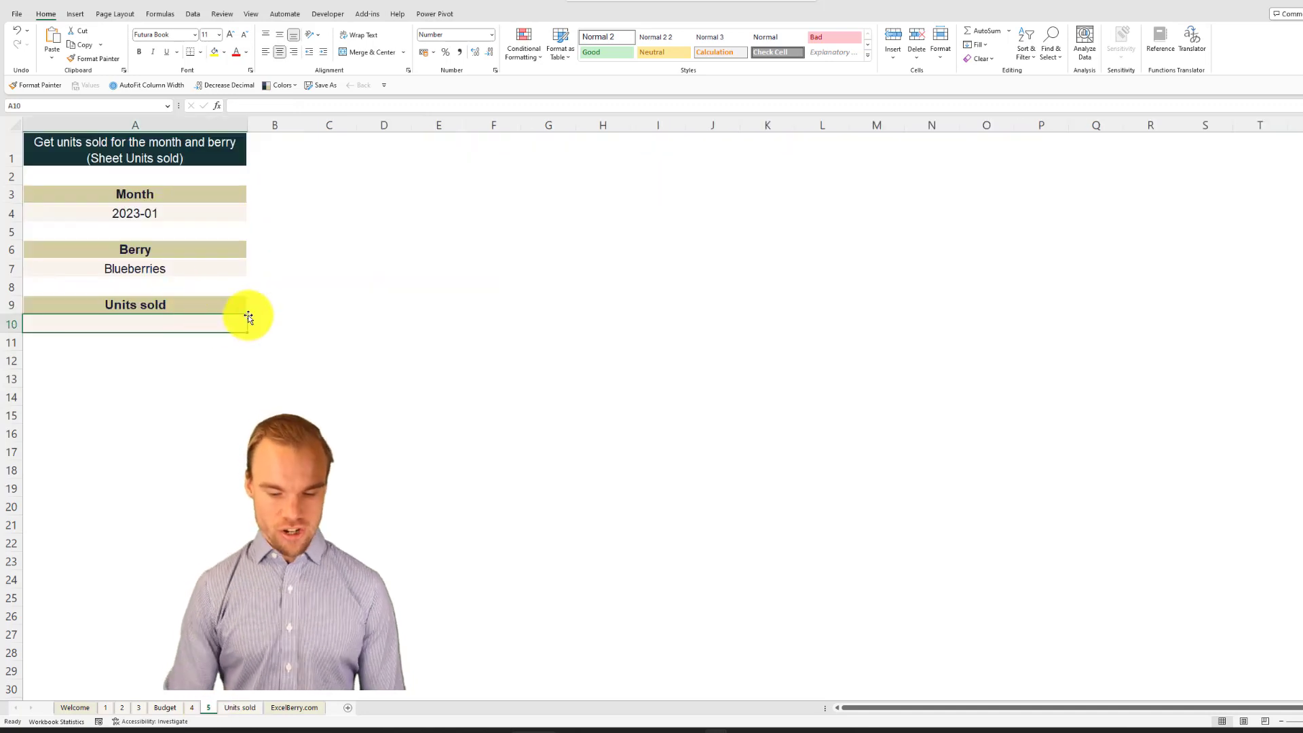
# Step: Start an XLOOKUP in A10 with the month in A4 as lookup value and 'Units sold'!B1:M1 as lookup array
pyautogui.write('=XLOOKUP(')
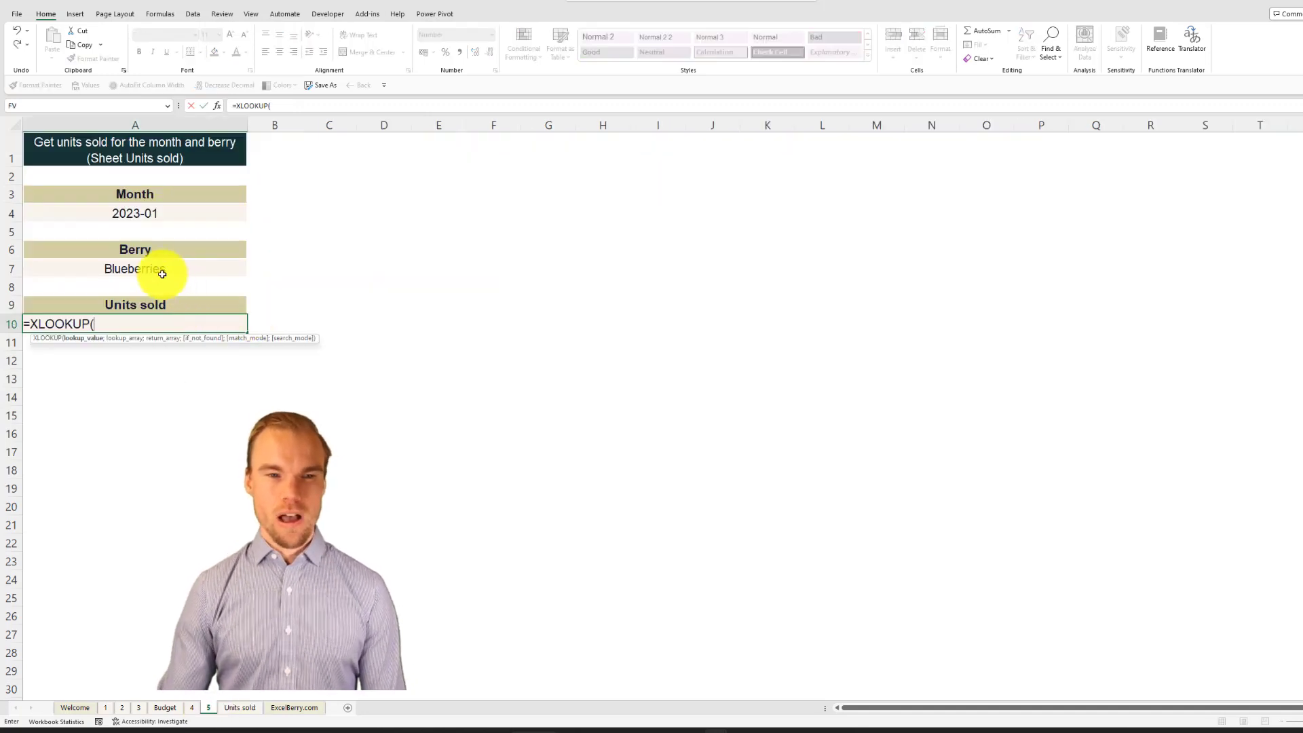
pyautogui.click(138, 215)
pyautogui.write(';')
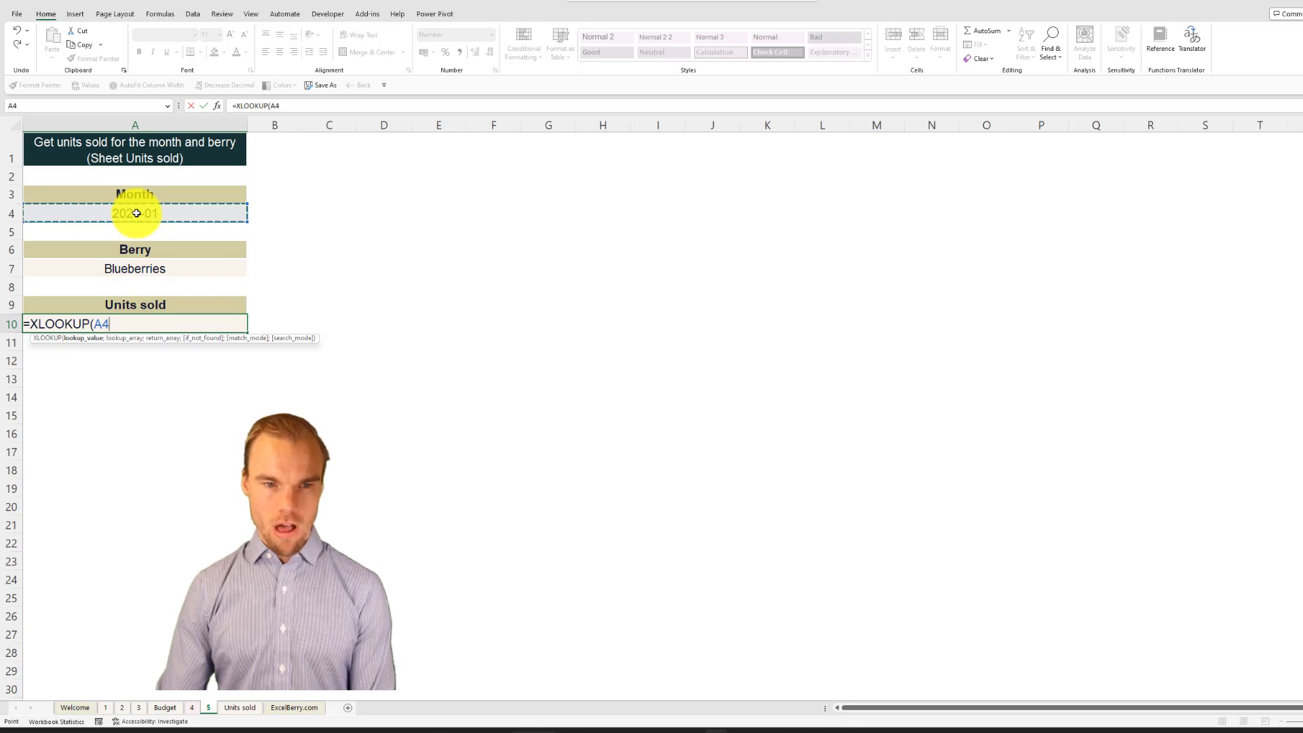
pyautogui.click(251, 707)
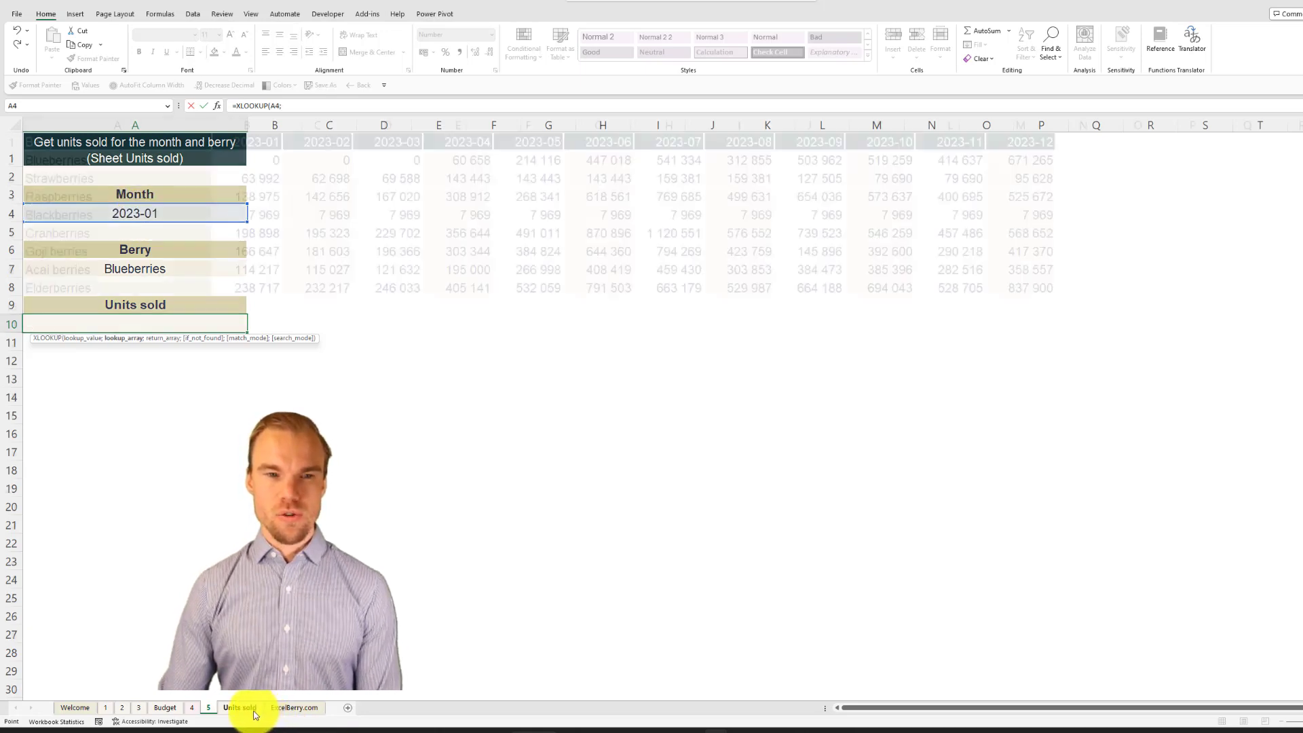
pyautogui.moveTo(1032, 139); pyautogui.dragTo(277, 142)
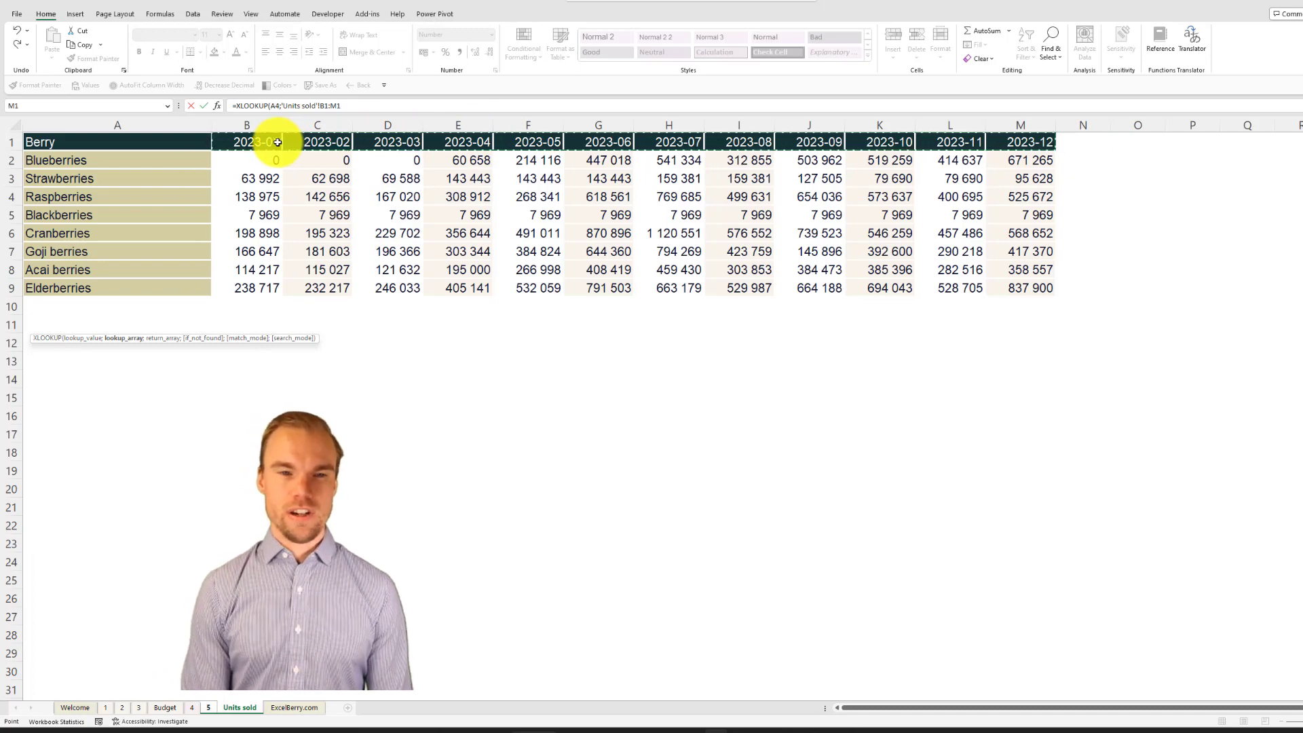
# Step: Complete the A10 formula with nested XLOOKUP('5'!A7;'Units sold'!A2:A9;'Units sold'!B2:M9) as return array, keeping A10 selected
pyautogui.write(';XLOOKUP(')
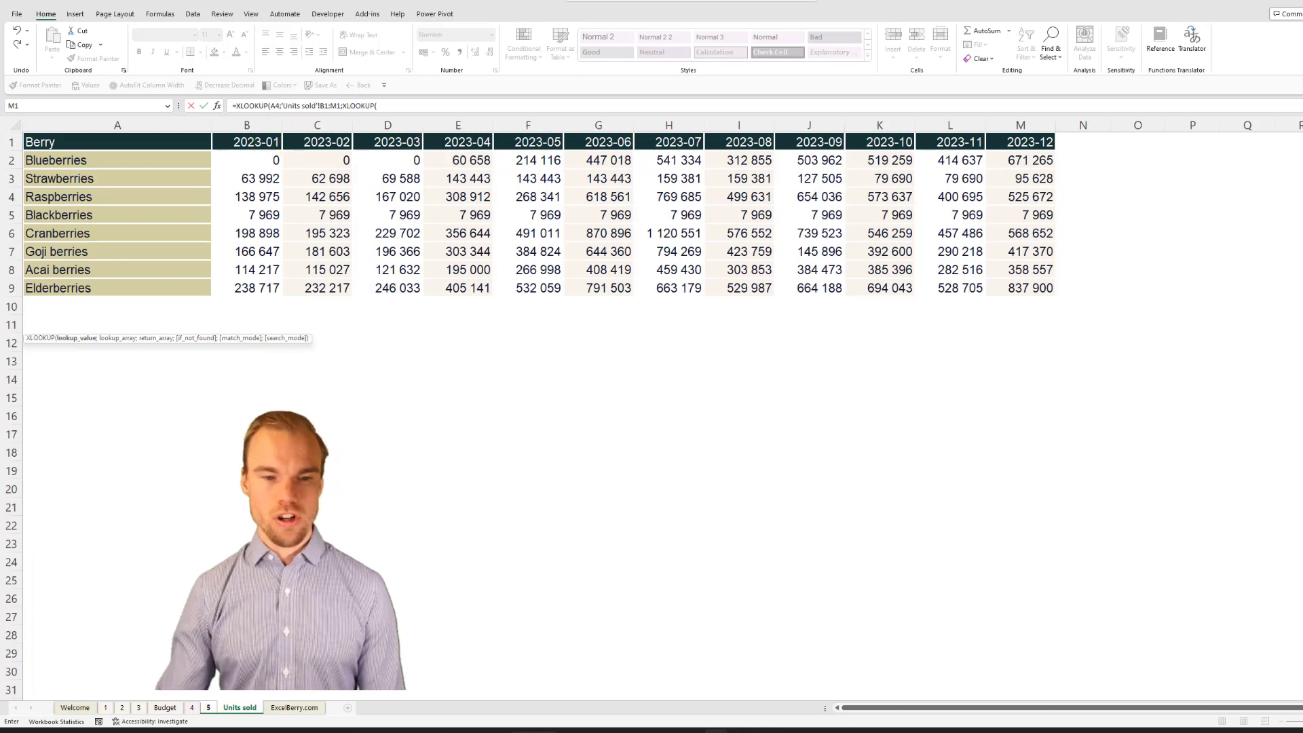
pyautogui.click(210, 709)
pyautogui.click(165, 269)
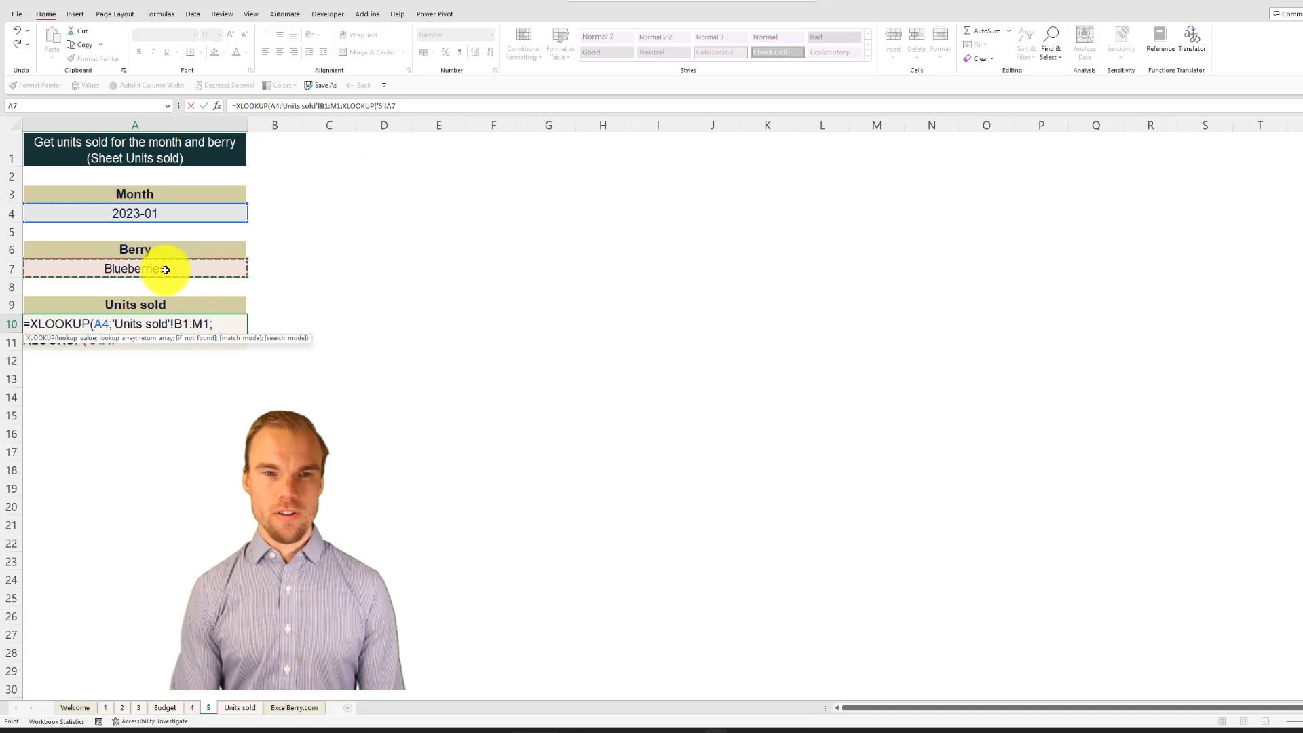
pyautogui.write(';')
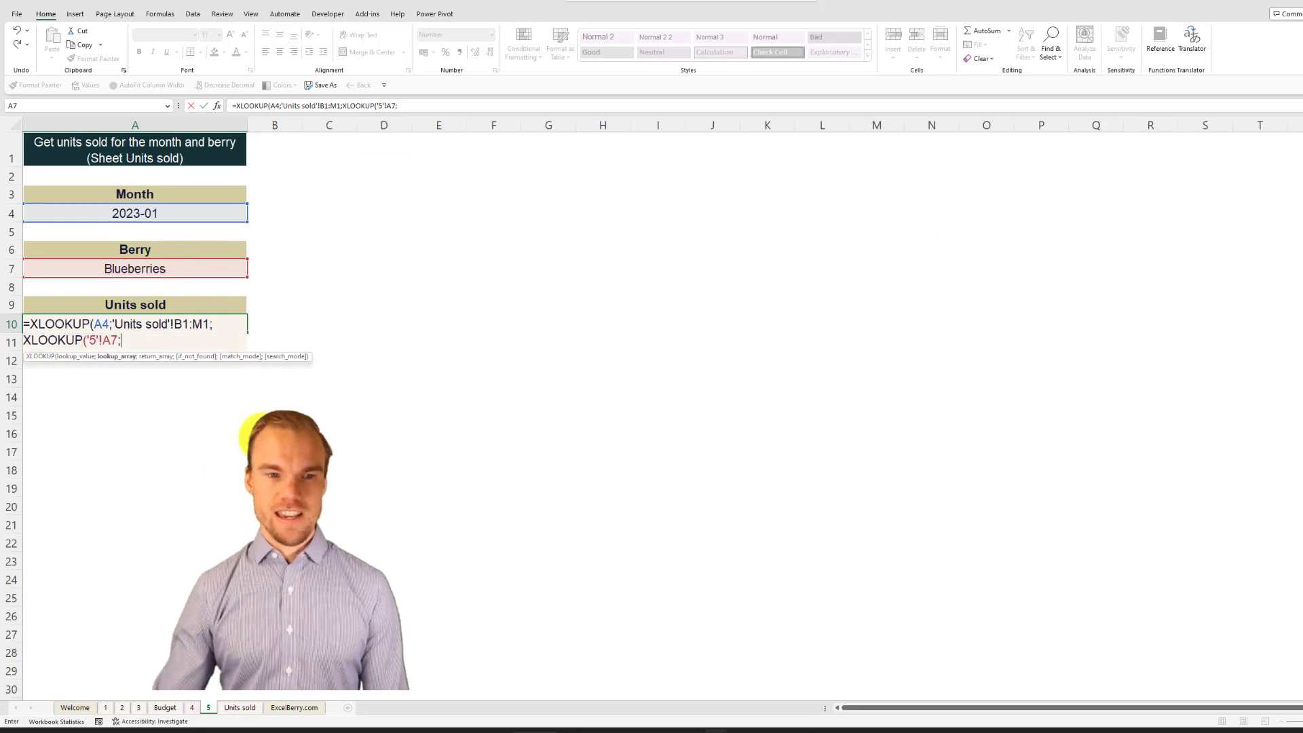
pyautogui.click(239, 708)
pyautogui.moveTo(105, 162); pyautogui.dragTo(101, 285)
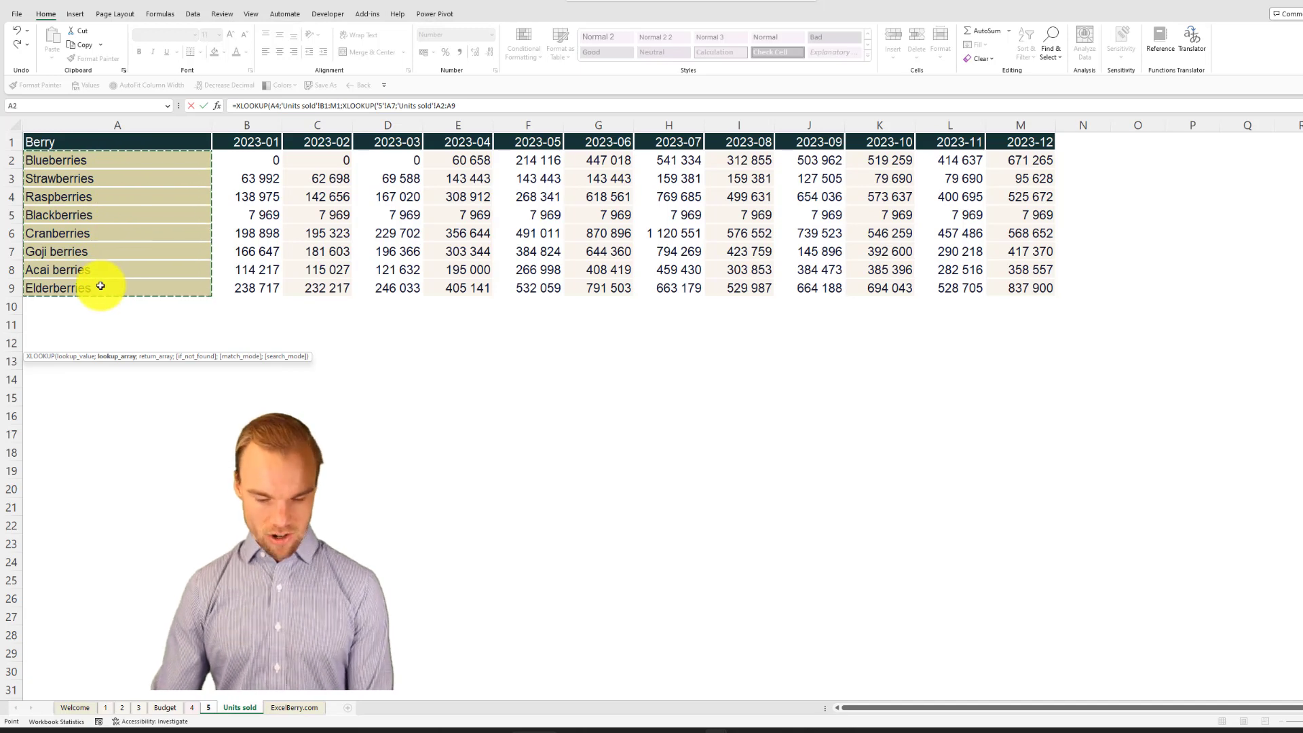
pyautogui.write(';')
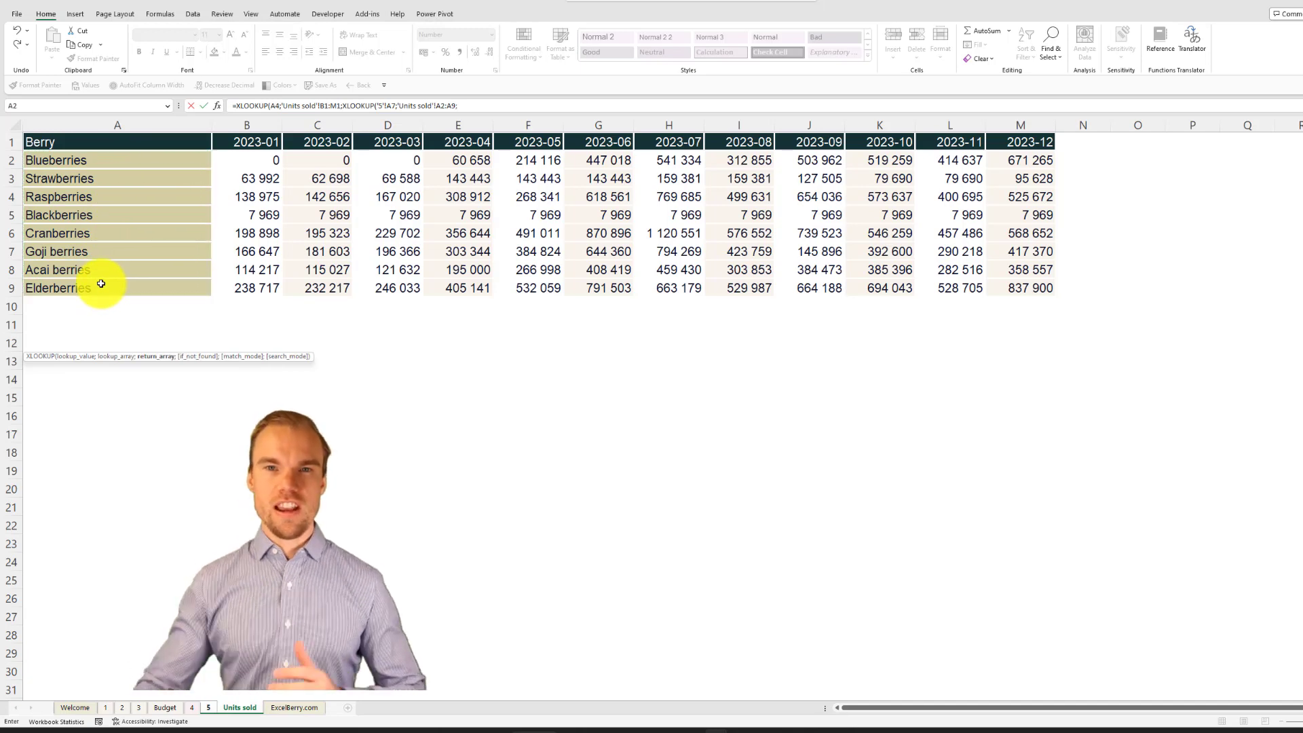
pyautogui.moveTo(257, 160)
pyautogui.mouseDown()
pyautogui.moveTo(334, 195)
pyautogui.moveTo(605, 256)
pyautogui.moveTo(910, 291)
pyautogui.moveTo(991, 287)
pyautogui.mouseUp()
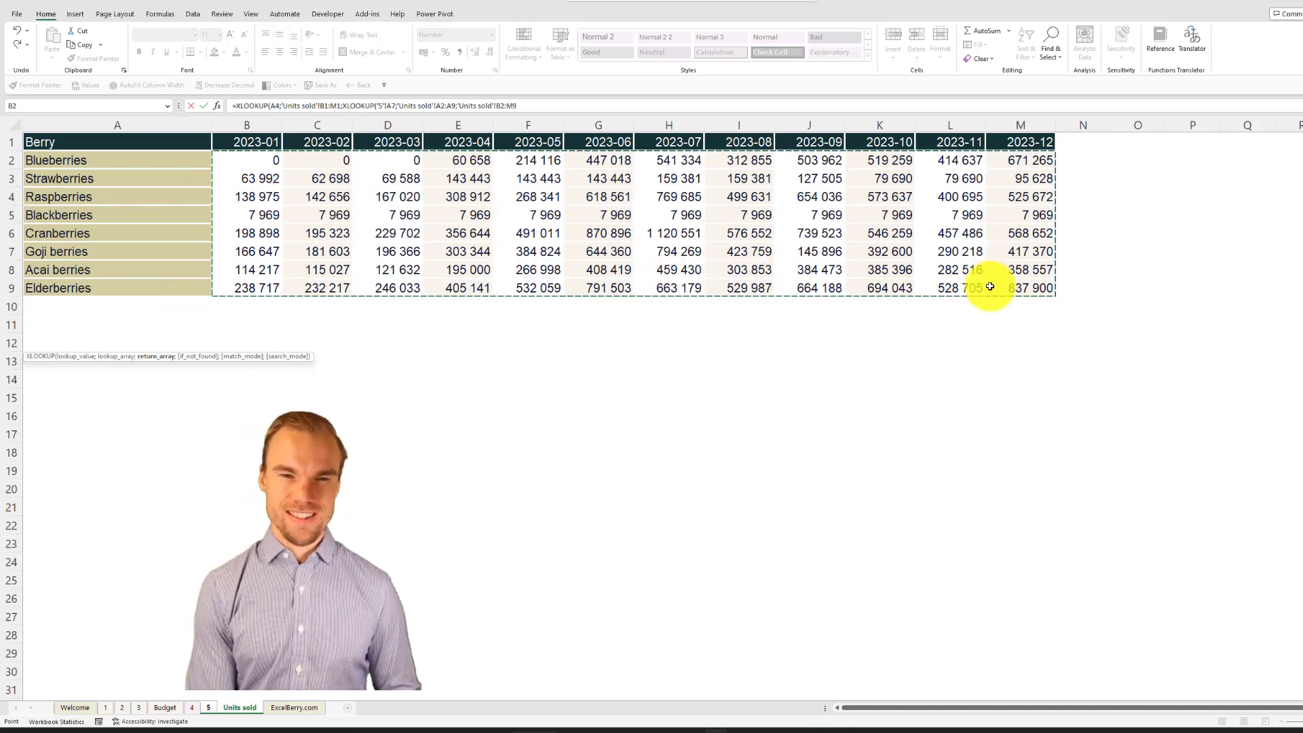
pyautogui.write('))')
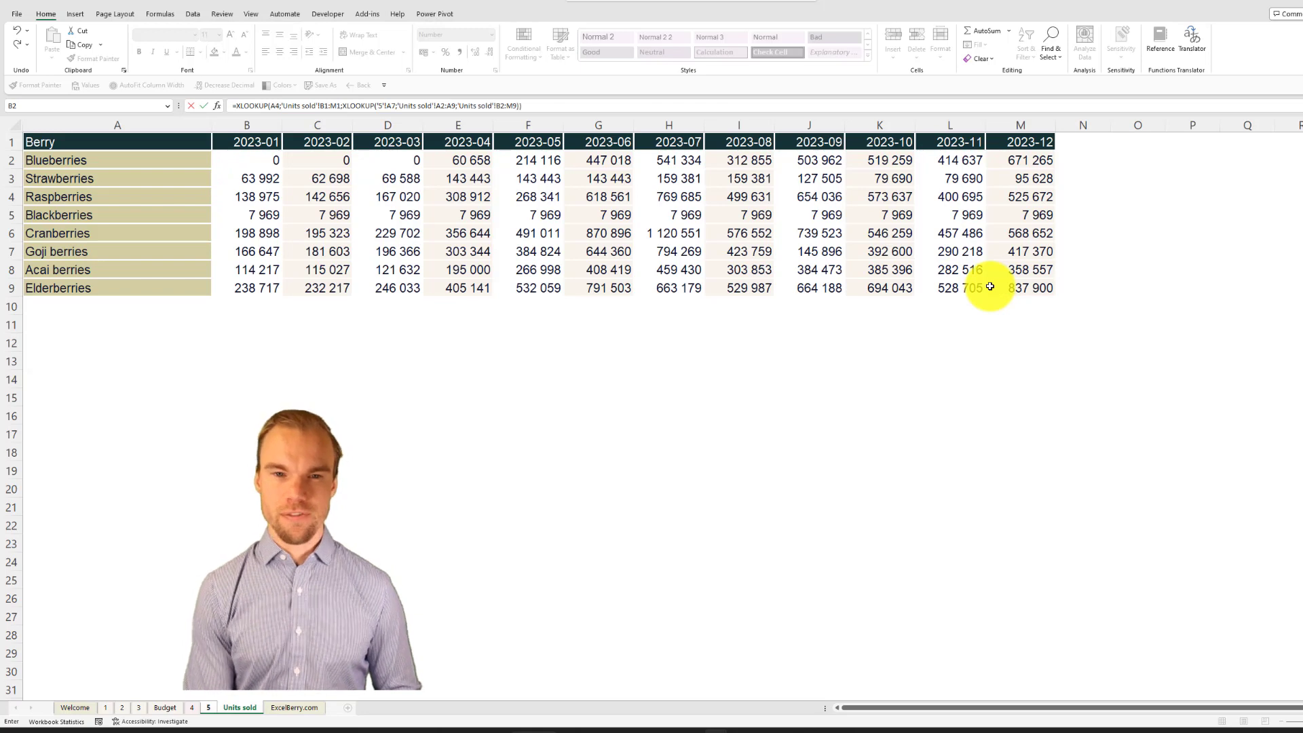
pyautogui.press('Return')
pyautogui.press('Up')
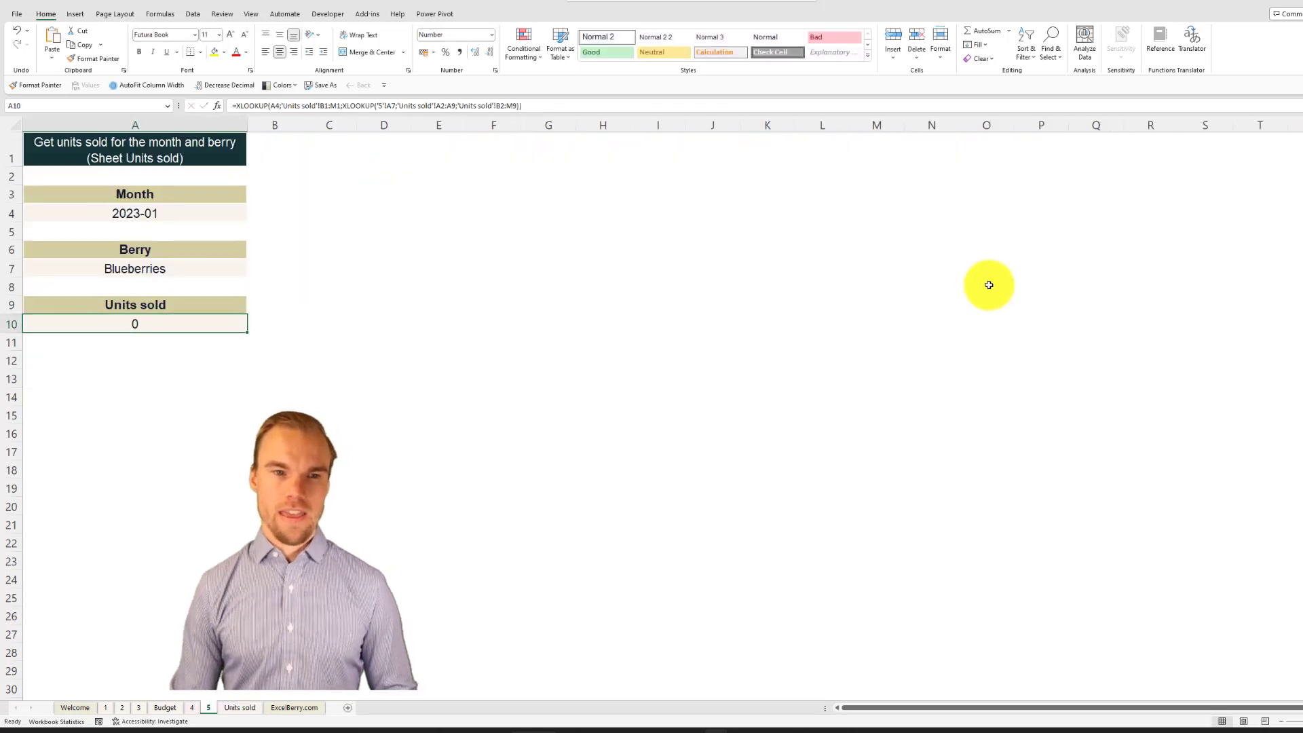
# Step: Change the month in A4 to 2023-05 and check the Units sold result in A10
pyautogui.click(224, 216)
pyautogui.click(252, 216)
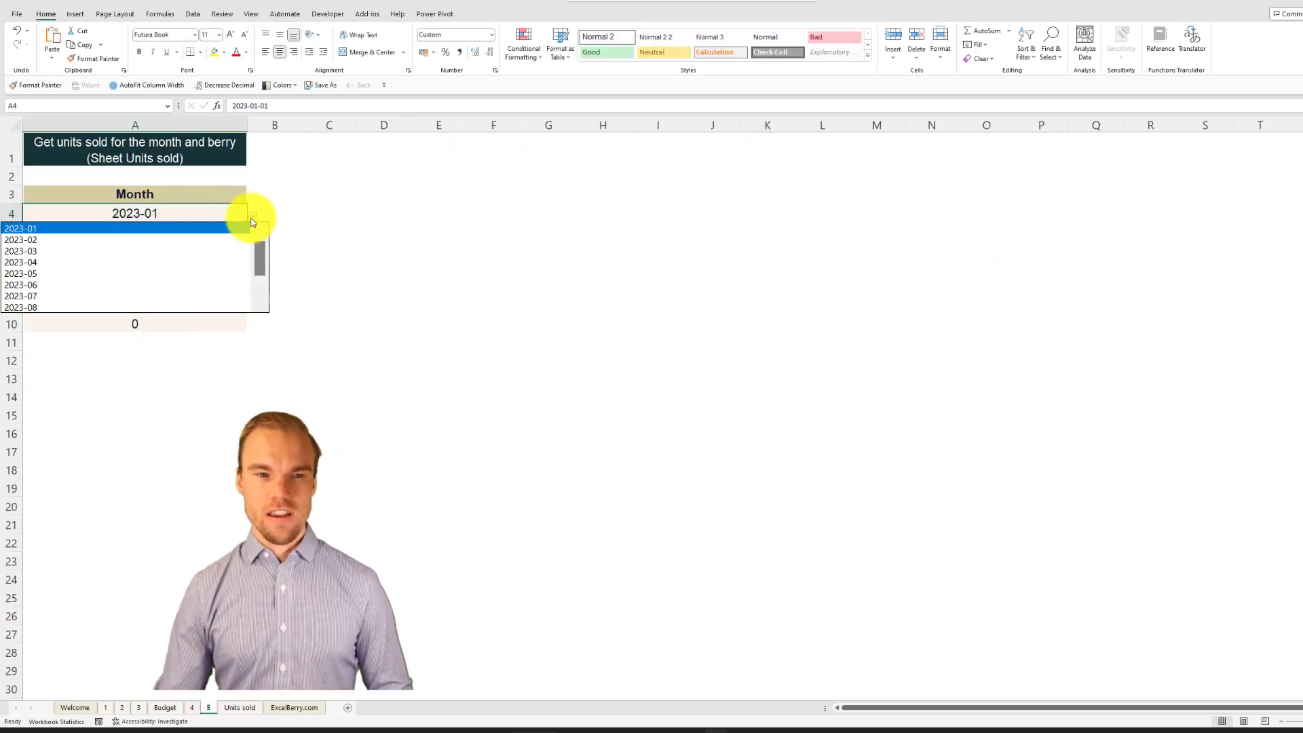
pyautogui.click(189, 278)
pyautogui.click(158, 317)
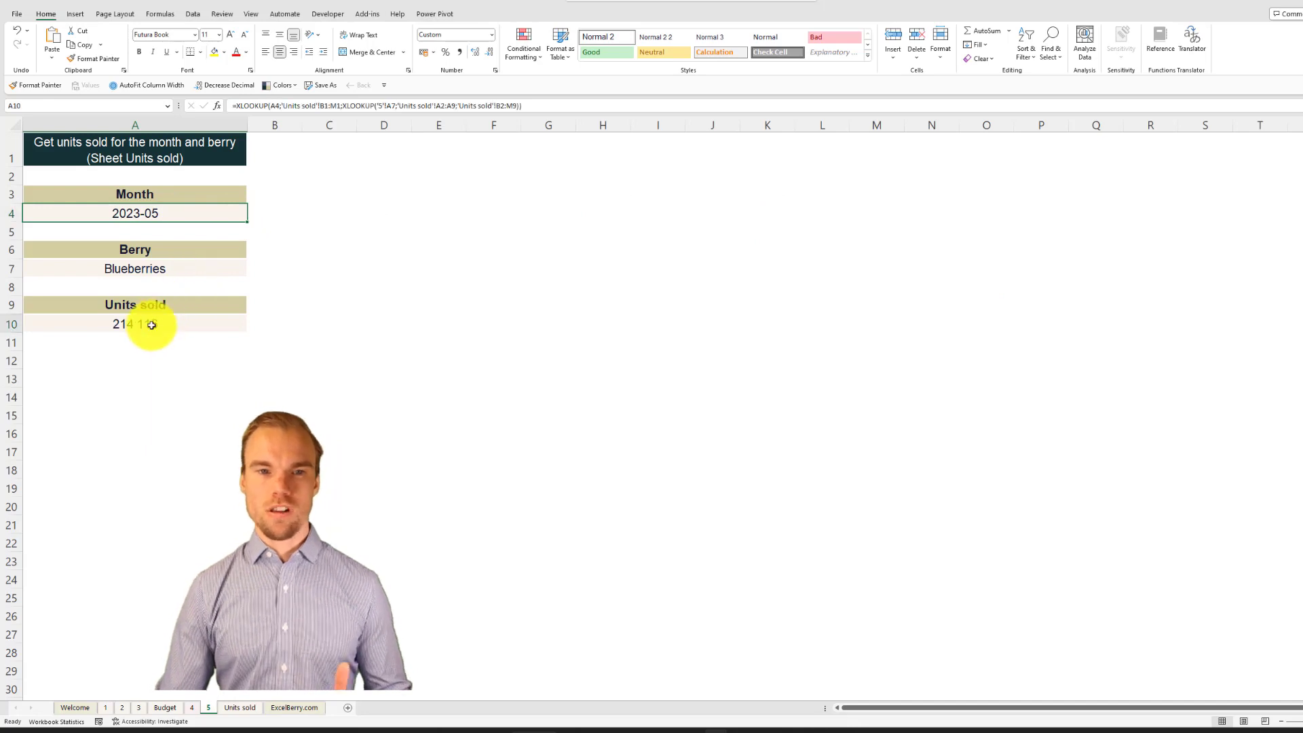
# Step: Verify the result against Blueberries in the 2023-05 column on sheet Units sold, return to sheet 5, and open sheet ExcelBerry.com
pyautogui.click(158, 214)
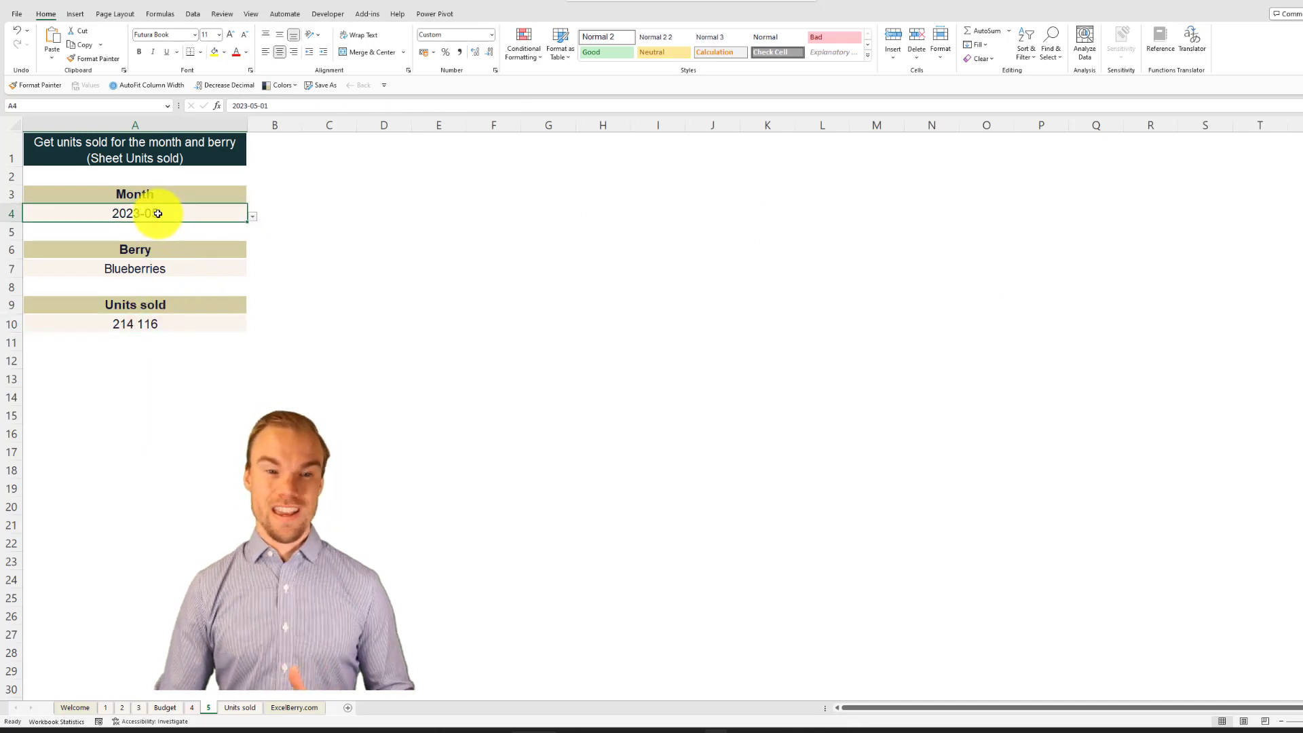
pyautogui.click(169, 270)
pyautogui.click(252, 708)
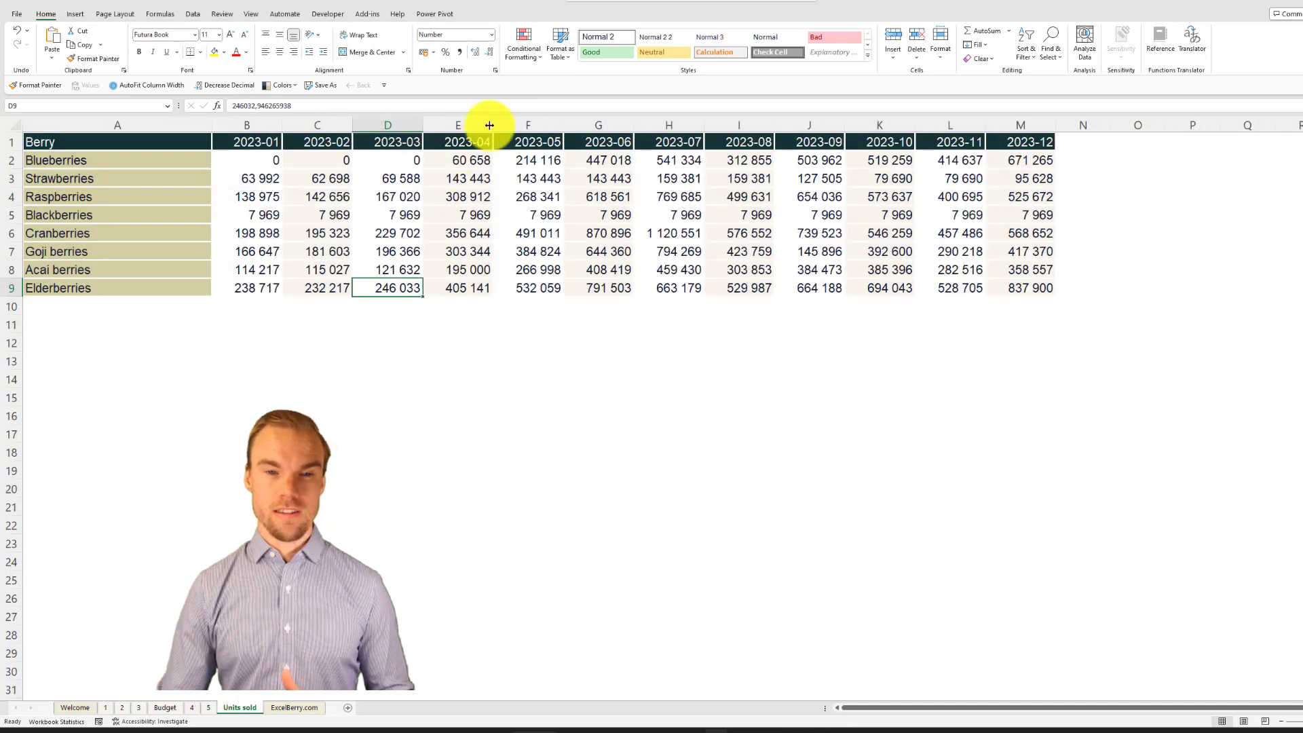
pyautogui.click(541, 123)
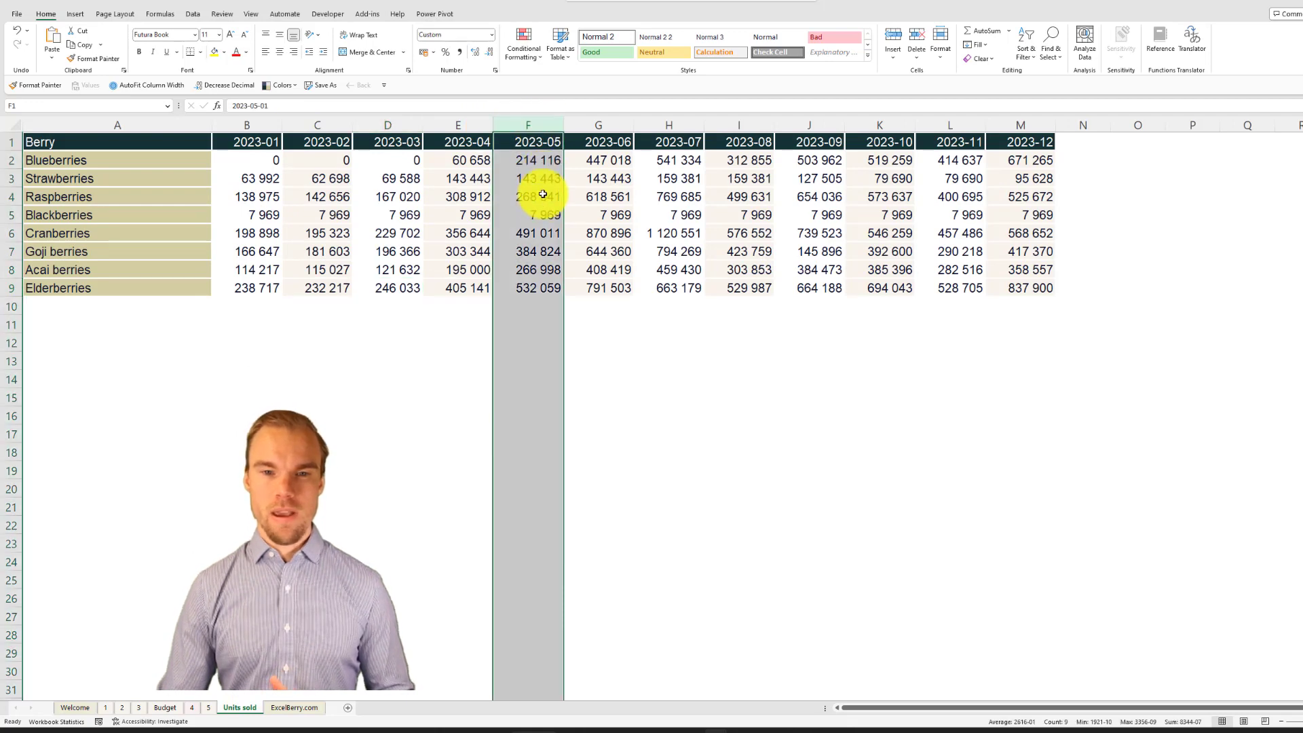
pyautogui.click(526, 162)
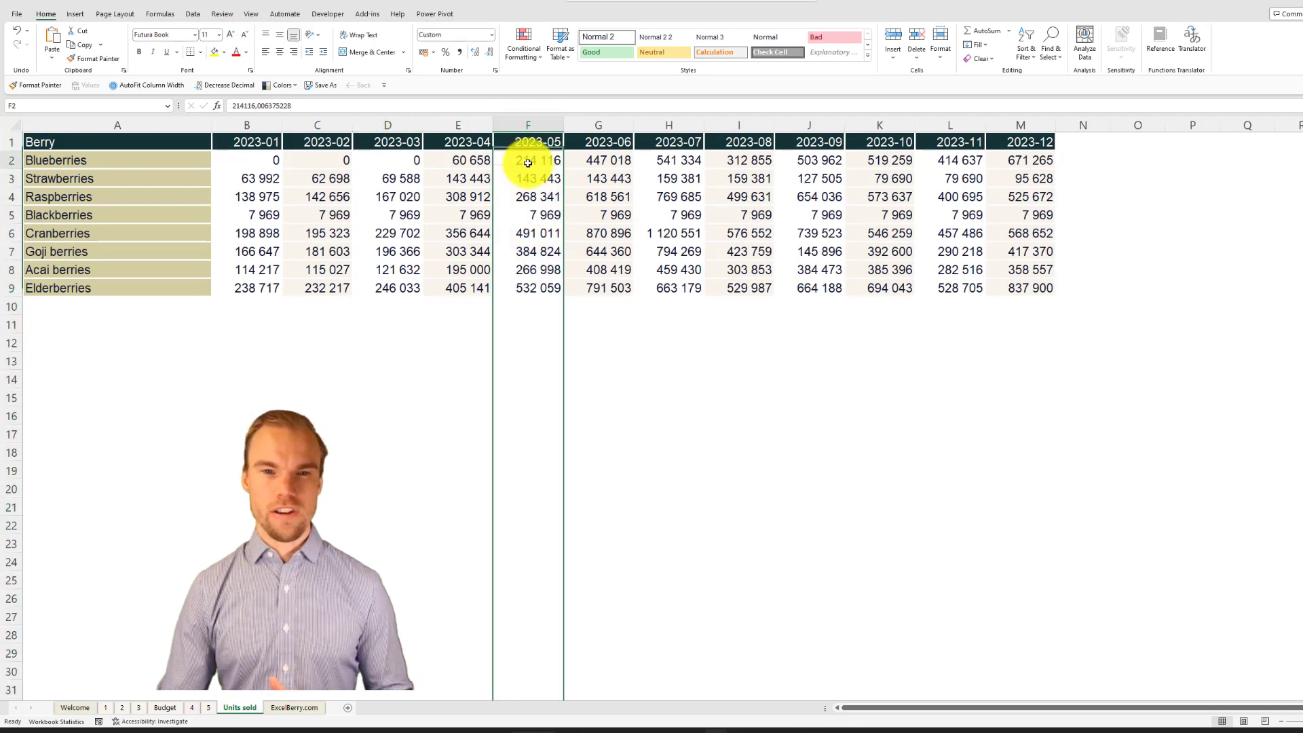
pyautogui.click(212, 709)
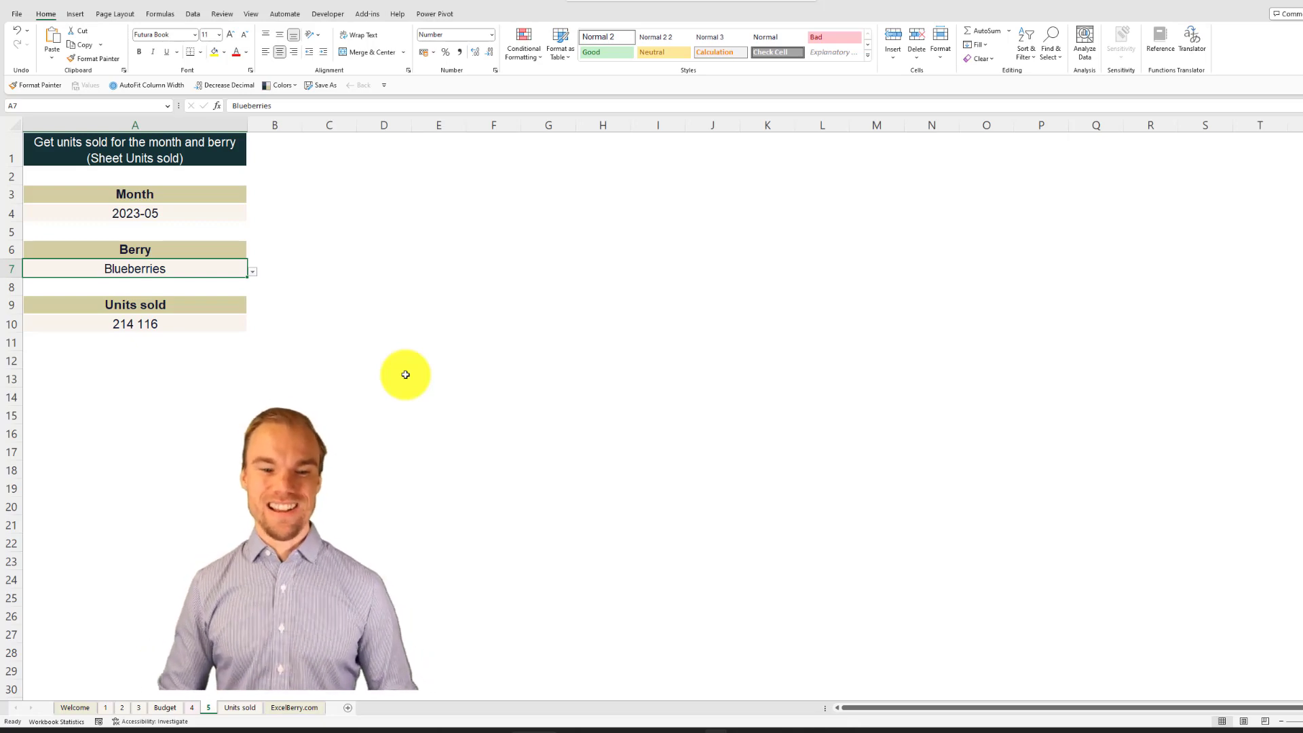
pyautogui.click(290, 707)
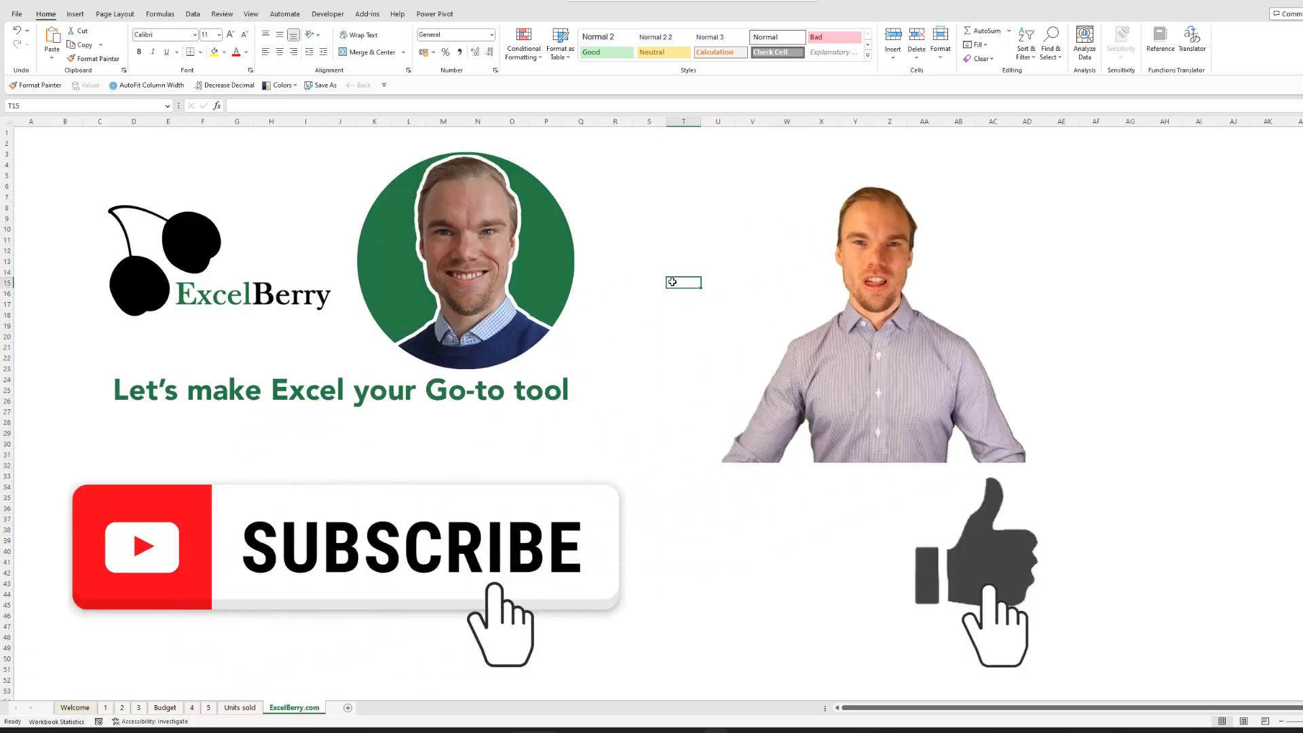